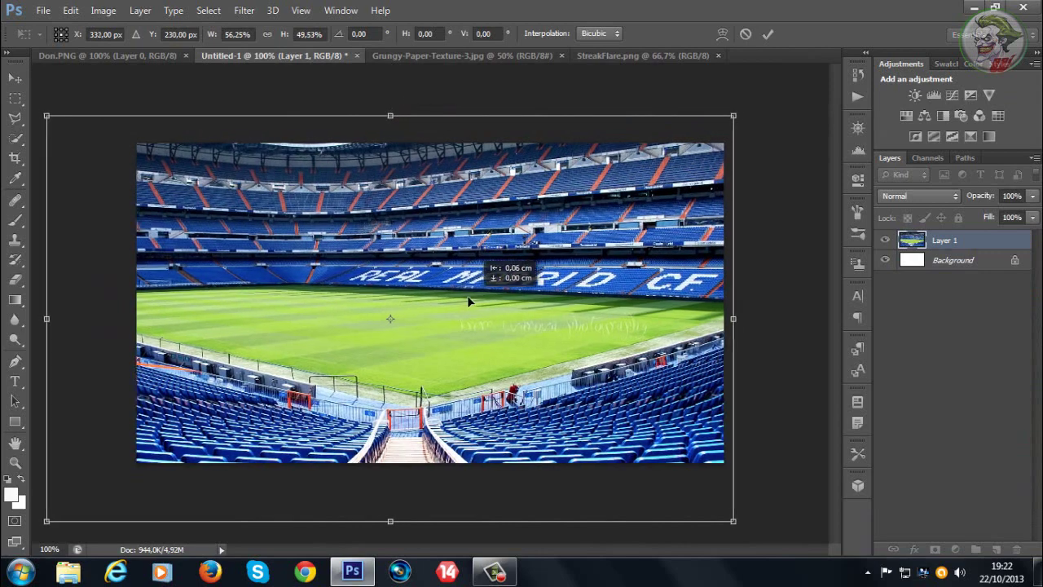
- Stretch the stadium photo layer slightly in height so it covers the whole canvas and apply the transformation
mouse_move(380, 520)
mouse_down()
mouse_move(380, 540)
mouse_move(377, 479)
mouse_move(380, 515)
mouse_up()
drag(380, 115, 381, 108)
click(14, 81)
key(Return)
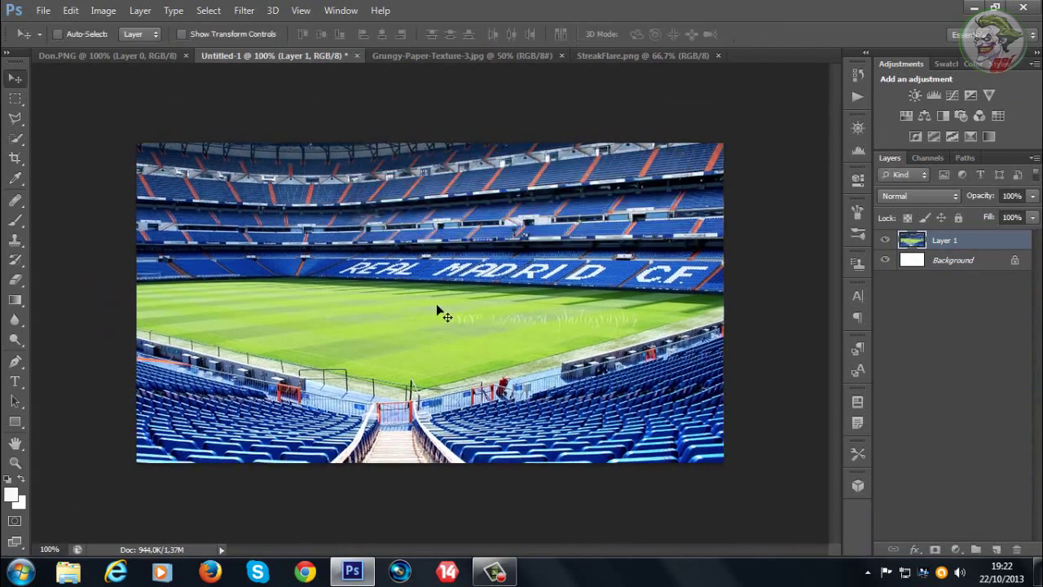
- Copy the Grungy-Paper-Texture-3.jpg image into the stadium document and close the texture's own file
drag(481, 57, 469, 79)
drag(369, 207, 246, 208)
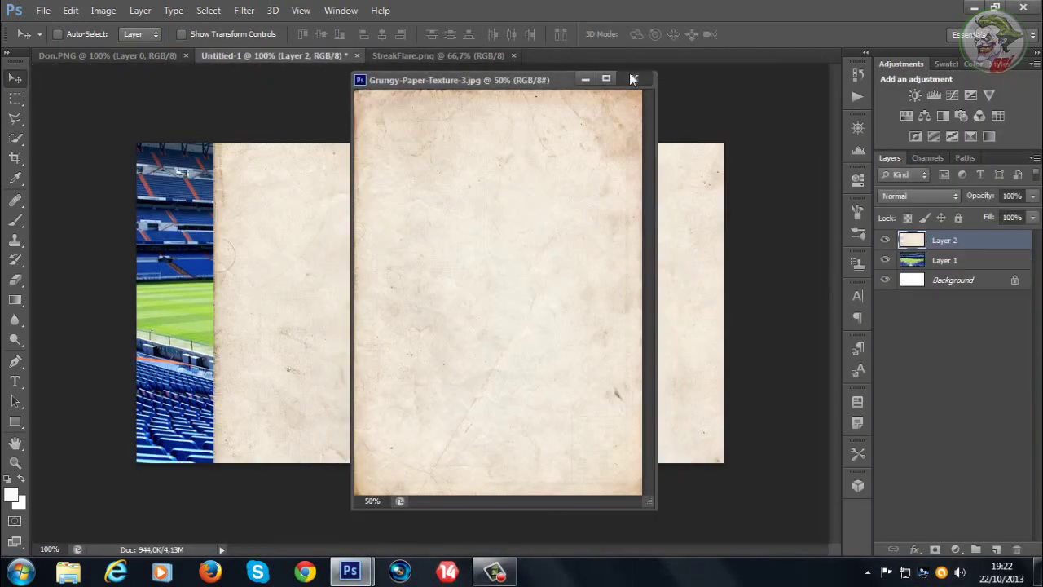
click(633, 79)
- Move the paper texture over the lower half of the canvas and stretch it to the right canvas edge and slightly upward
drag(537, 275, 458, 417)
key(ctrl+t)
drag(409, 291, 407, 280)
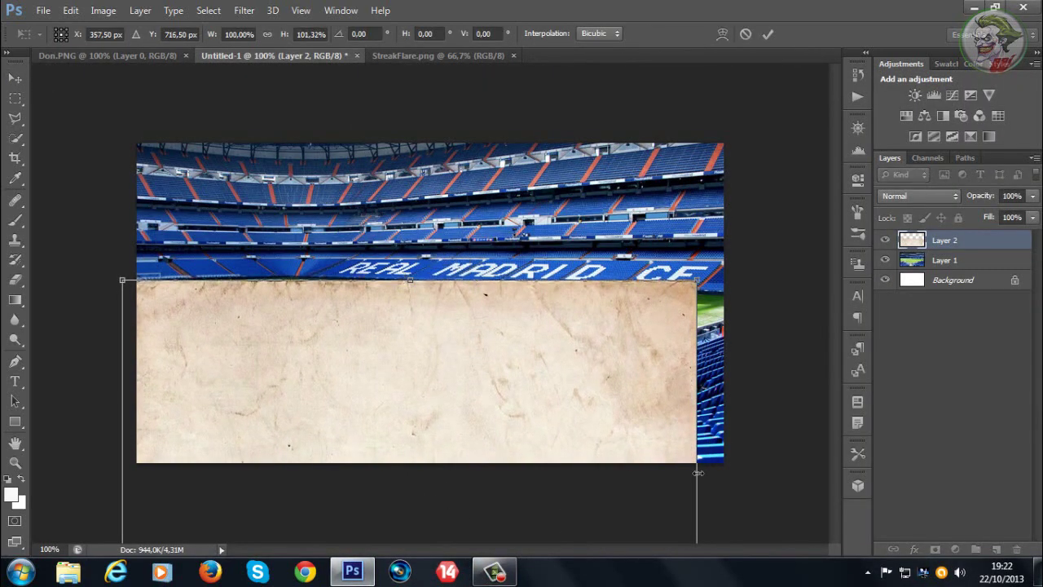
drag(696, 411, 724, 411)
click(15, 77)
click(433, 226)
key(ctrl+t)
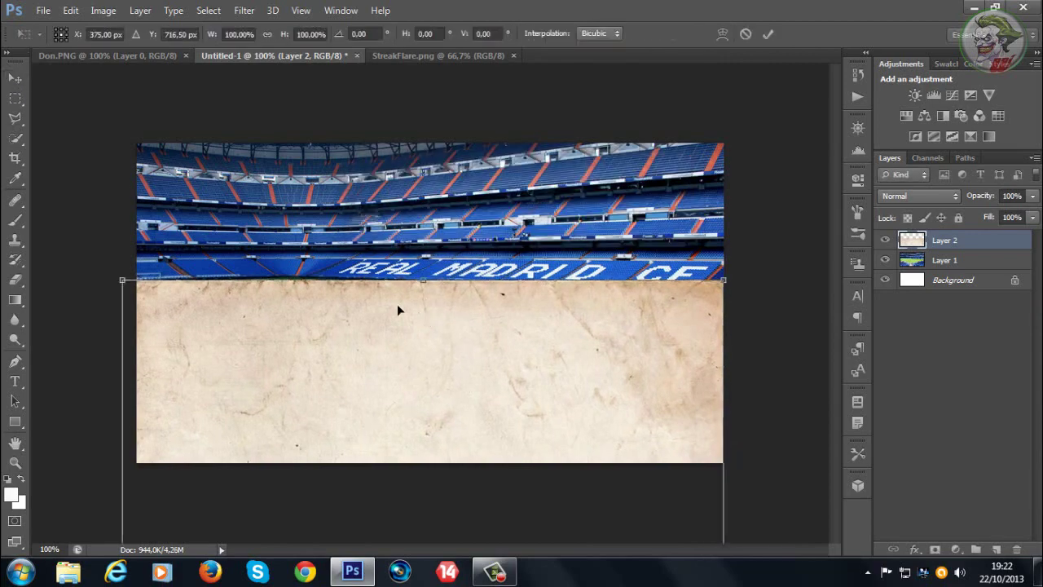
drag(422, 282, 422, 274)
click(9, 84)
click(433, 223)
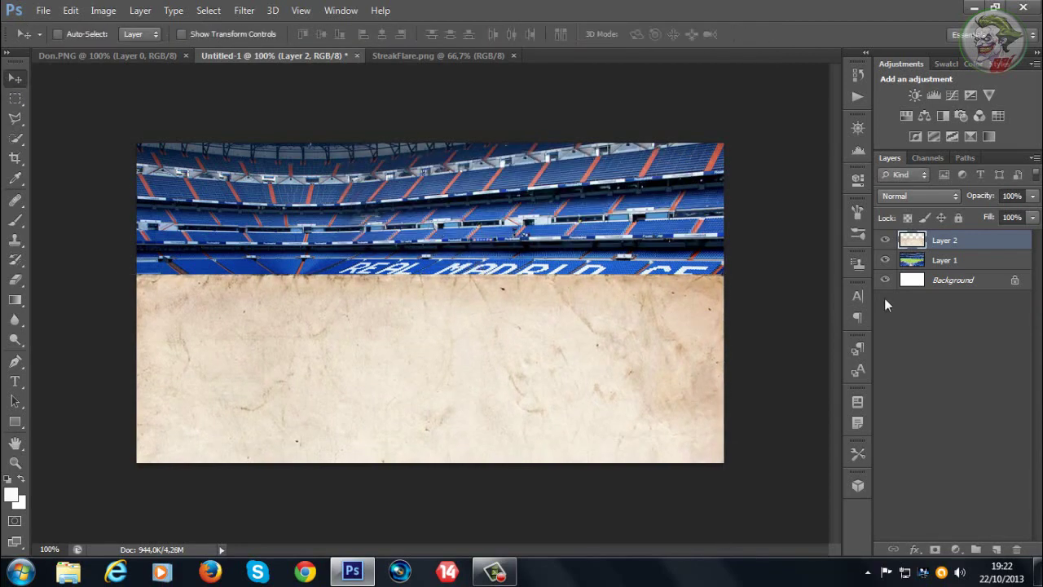
- Move the paper texture up over the whole canvas, try several blend modes on it and keep Normal
drag(543, 363, 510, 197)
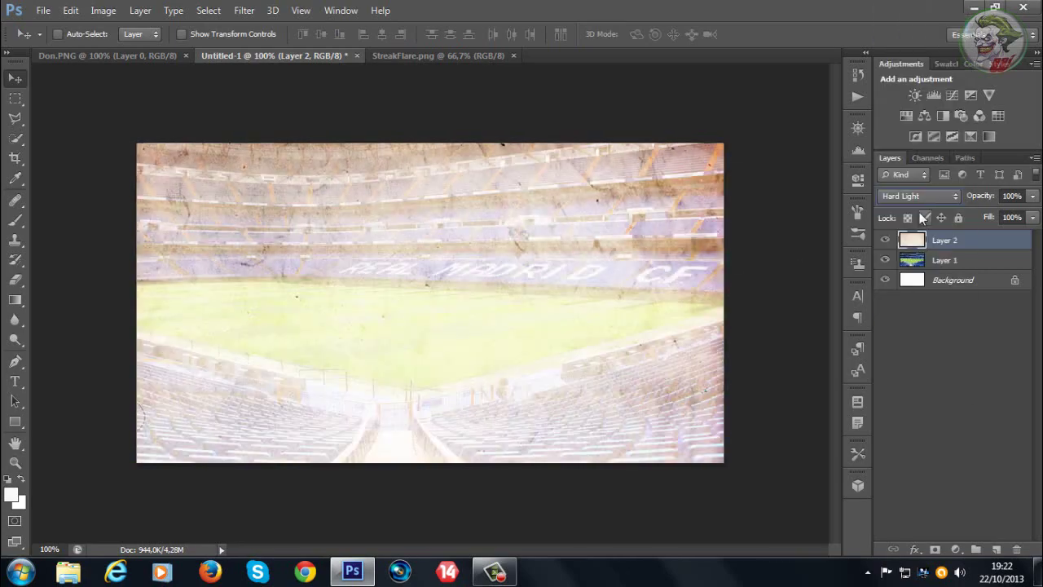
key(Up)
key(Up)
key(Down)
key(Down)
scroll(921, 214, up, 13)
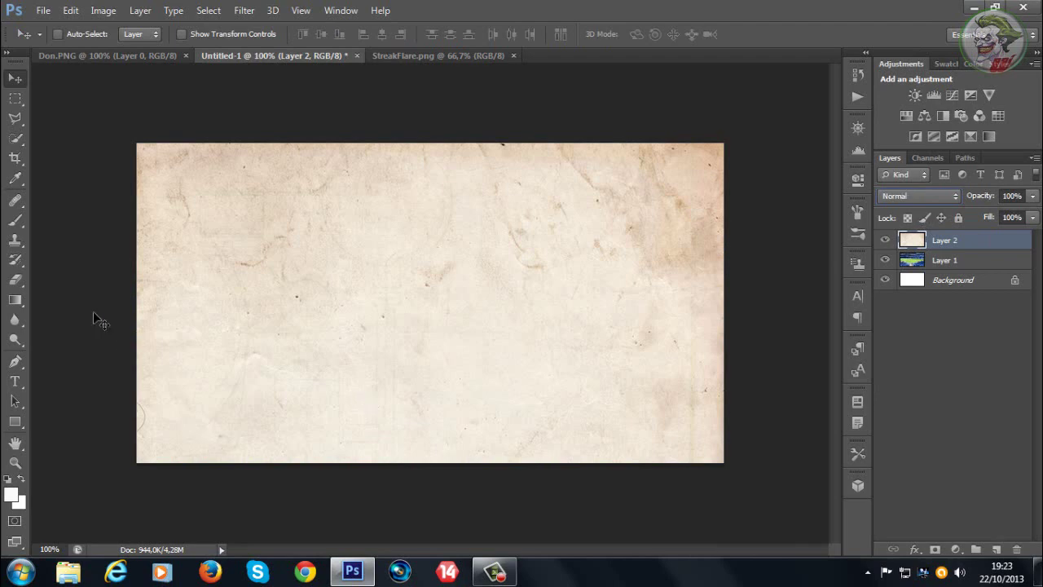
- Erase the upper part of the paper texture with a soft 98 px eraser at 45% opacity to uncover the stadium stands
key(e)
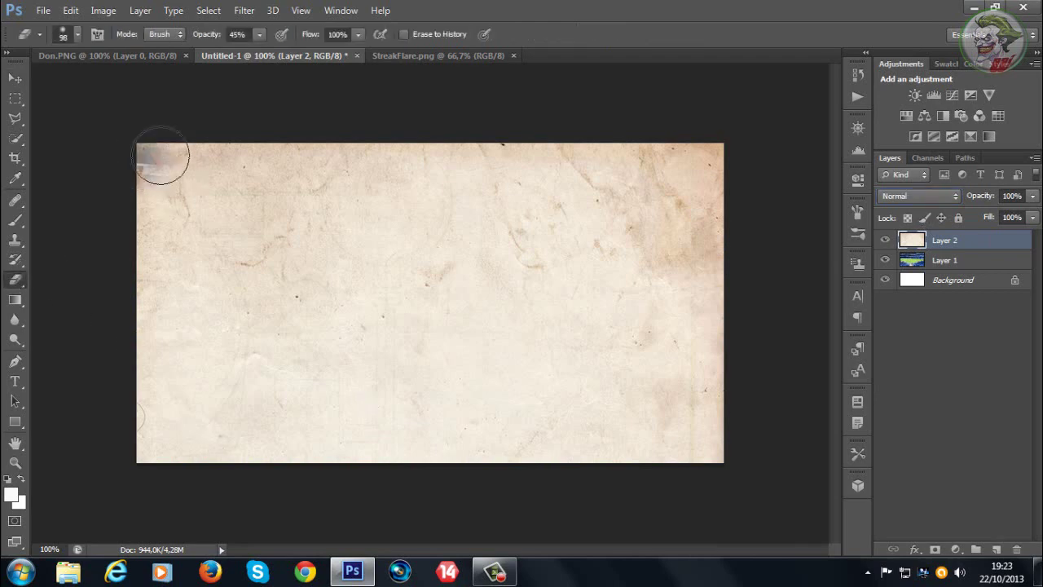
mouse_move(158, 158)
mouse_down()
mouse_move(735, 161)
mouse_move(600, 201)
mouse_move(167, 196)
mouse_move(123, 223)
mouse_move(521, 234)
mouse_move(750, 268)
mouse_up()
mouse_move(667, 261)
mouse_down()
mouse_move(151, 249)
mouse_move(273, 247)
mouse_up()
click(71, 10)
click(101, 44)
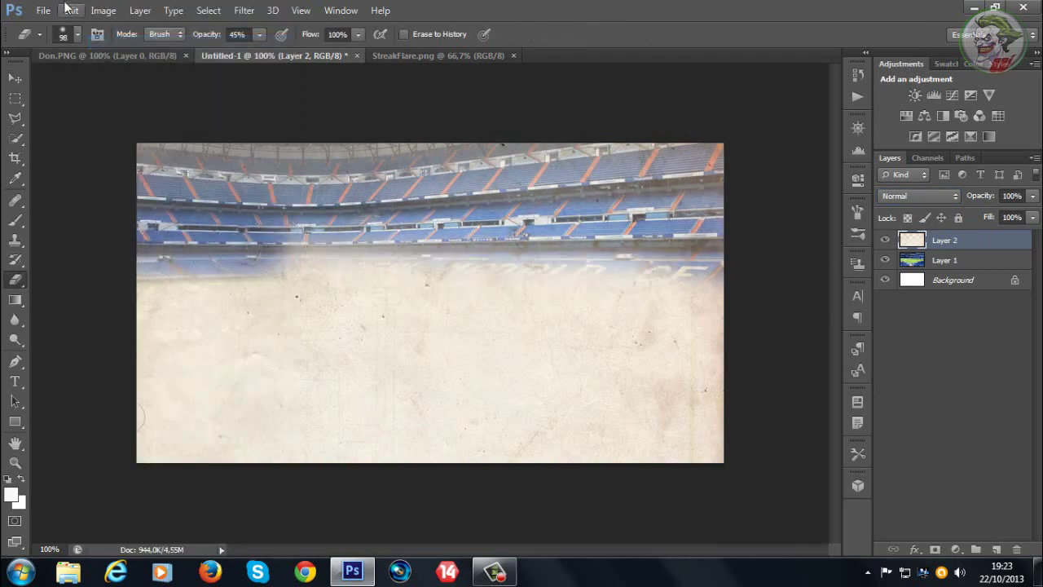
click(71, 10)
click(101, 43)
mouse_move(122, 221)
mouse_down()
mouse_move(517, 238)
mouse_move(666, 263)
mouse_up()
key(ctrl+z)
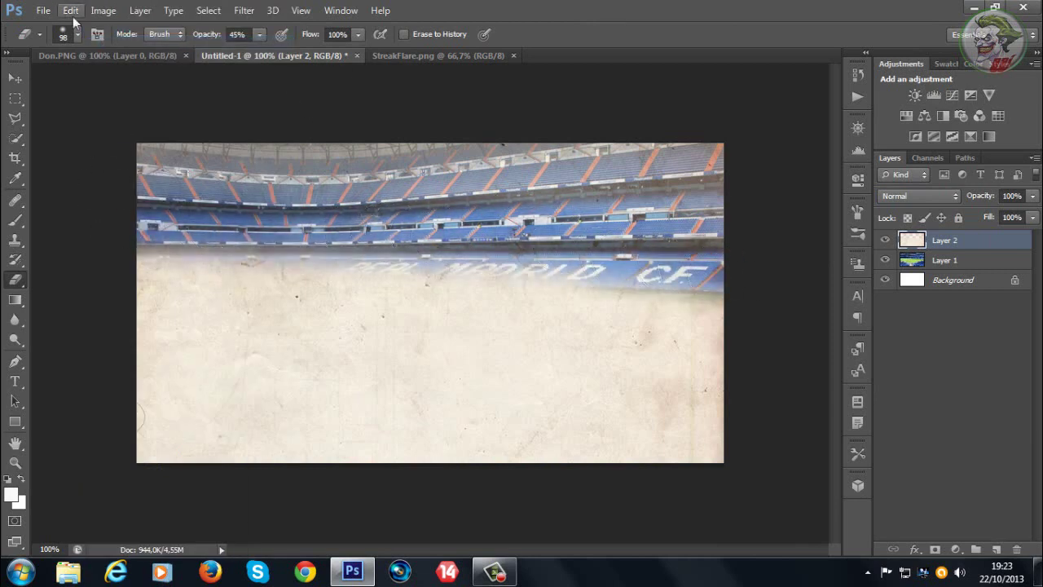
mouse_move(742, 235)
mouse_down()
mouse_move(432, 249)
mouse_move(146, 204)
mouse_move(728, 163)
mouse_up()
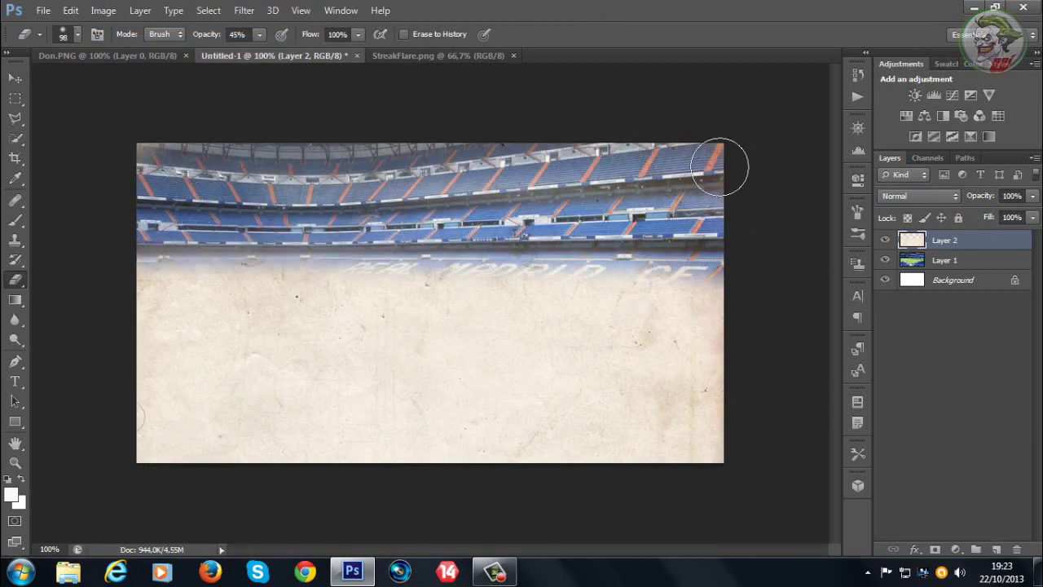
drag(723, 255, 448, 123)
- Reduce the eraser size to 48 px and erase the paper texture along the REAL MADRID CF lettering and the stands
right_click(170, 202)
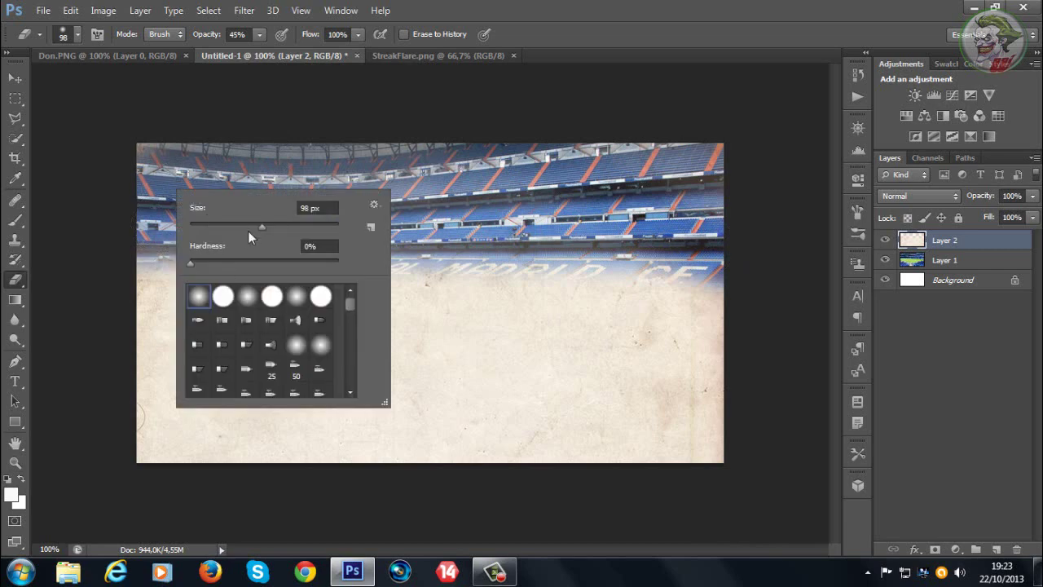
click(250, 231)
click(118, 234)
mouse_move(117, 242)
mouse_down()
mouse_move(570, 255)
mouse_move(779, 304)
mouse_up()
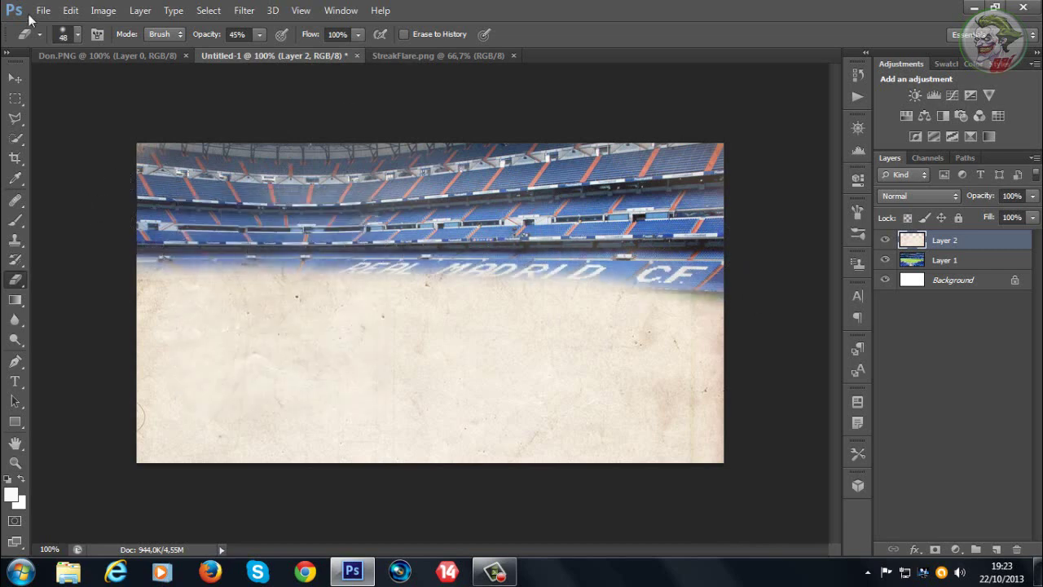
key(ctrl+z)
mouse_move(158, 256)
mouse_down()
mouse_move(547, 253)
mouse_move(768, 291)
mouse_up()
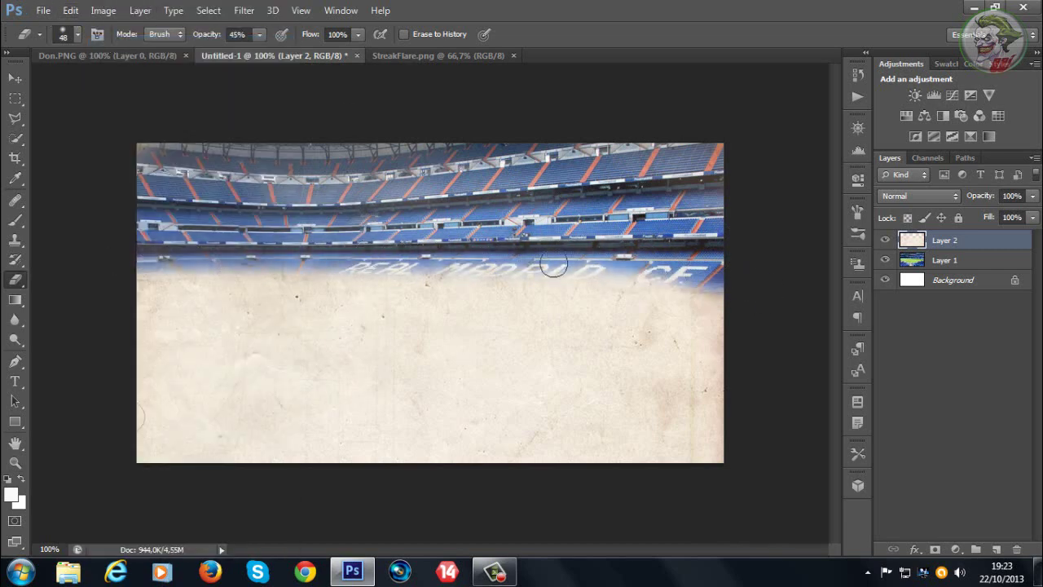
drag(328, 251, 124, 255)
drag(261, 254, 92, 262)
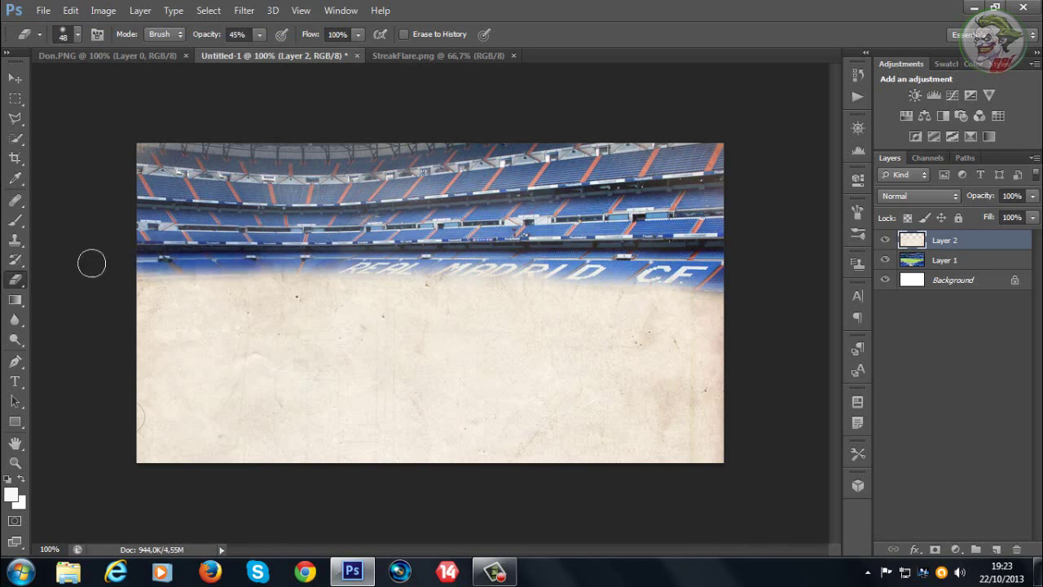
drag(404, 256, 683, 250)
mouse_move(324, 155)
mouse_down()
mouse_move(126, 149)
mouse_move(671, 194)
mouse_up()
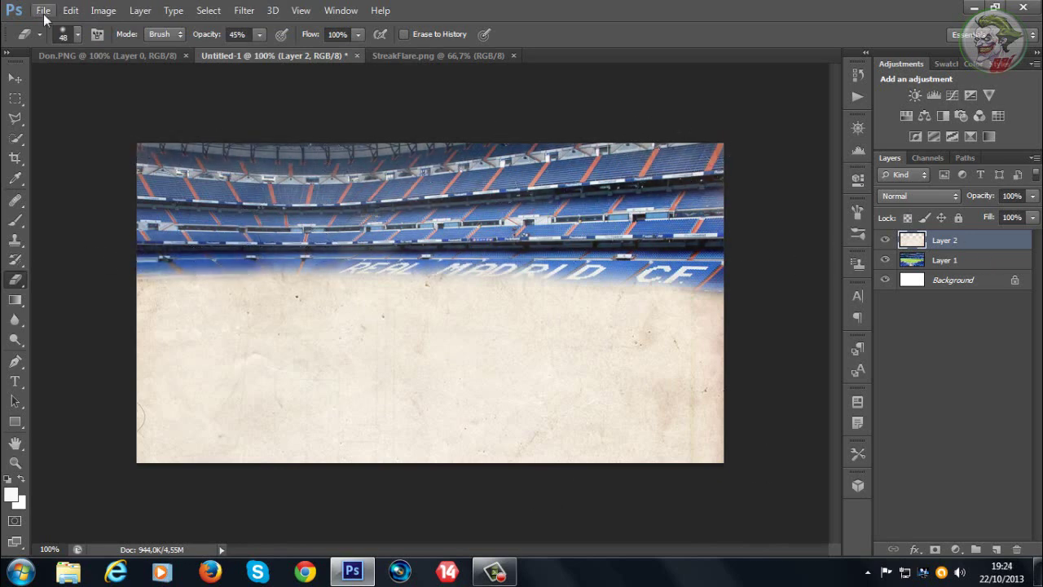
- Duplicate the paper texture layer and move the copy up over the stadium stands
drag(953, 301, 996, 550)
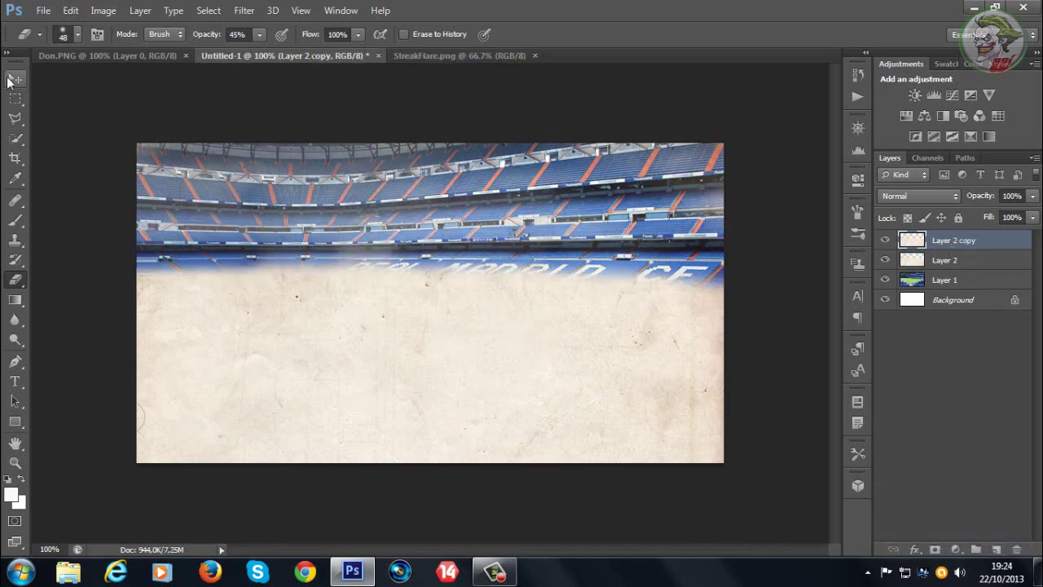
click(15, 79)
drag(450, 388, 451, 227)
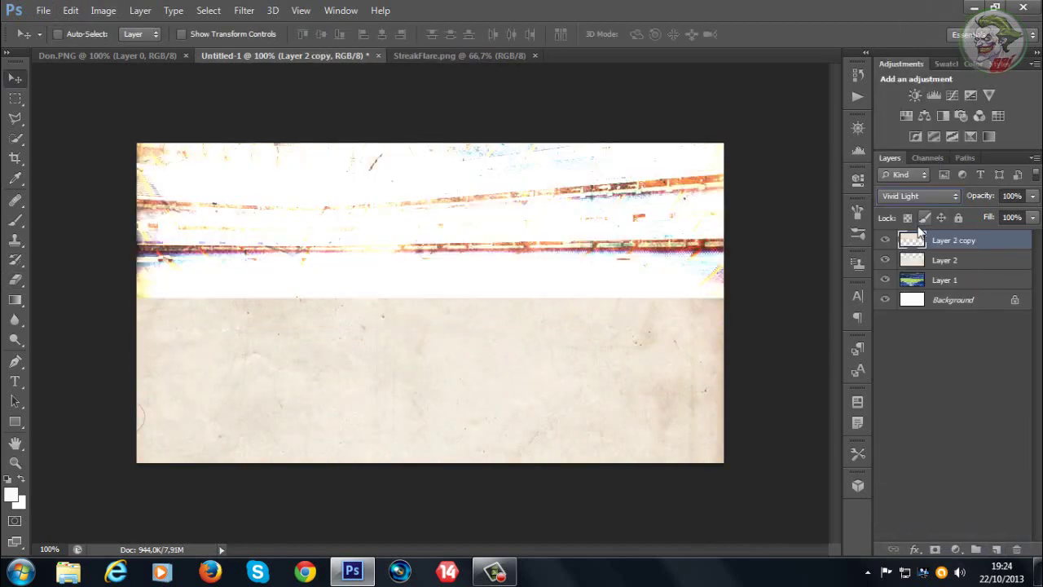
- Try several blend modes on the paper texture copy, then set it to Lighten with 32% opacity
key(Down)
key(Down)
key(Down)
key(Up)
key(Up)
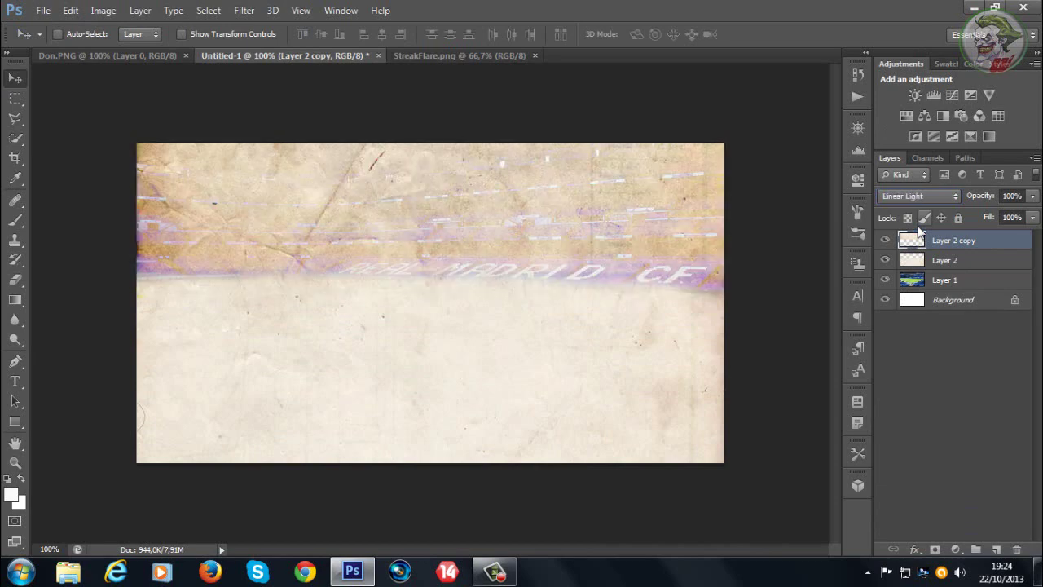
scroll(920, 232, up, 11)
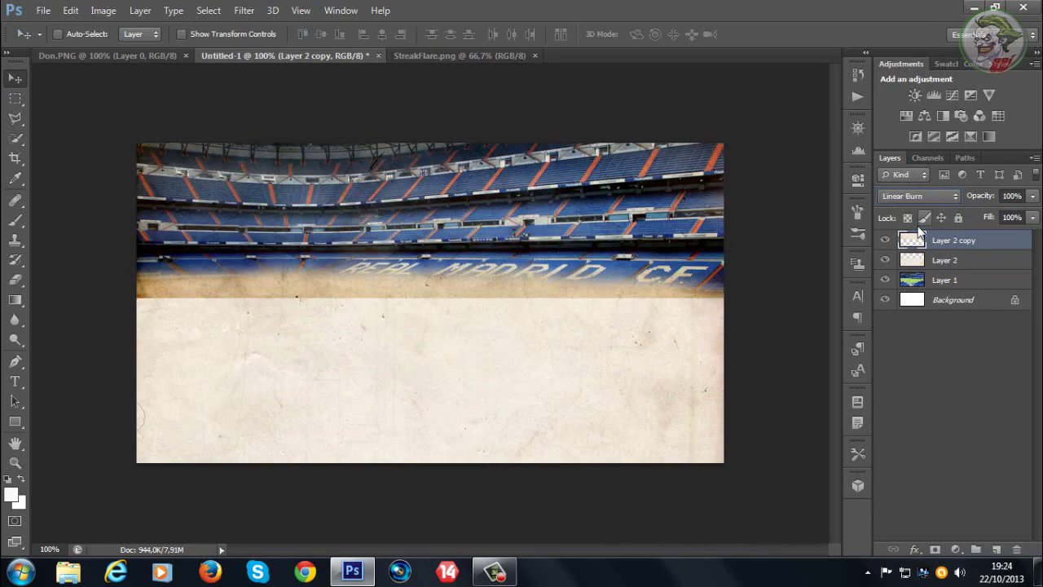
scroll(920, 232, up, 3)
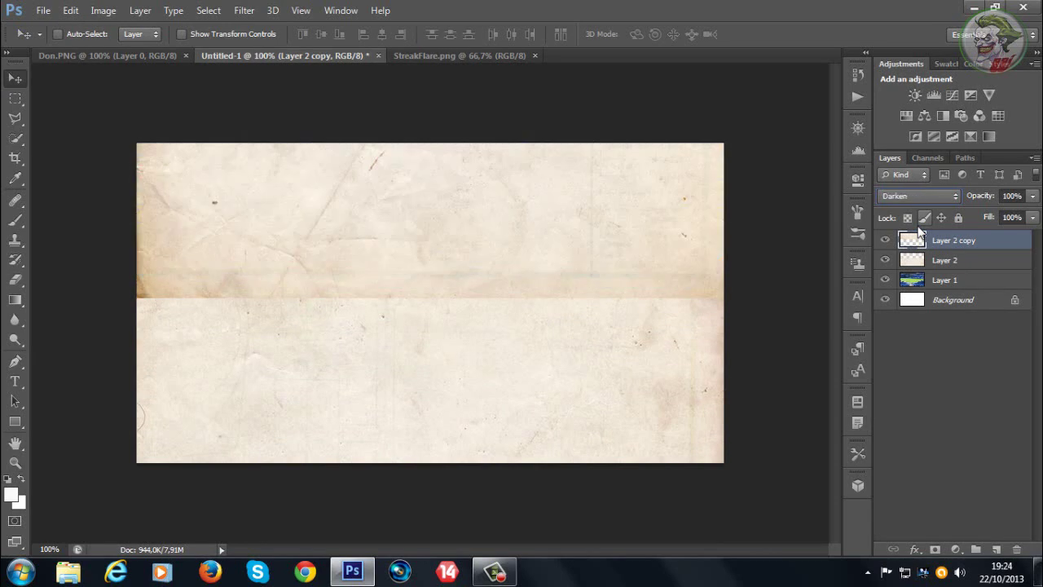
scroll(920, 231, down, 6)
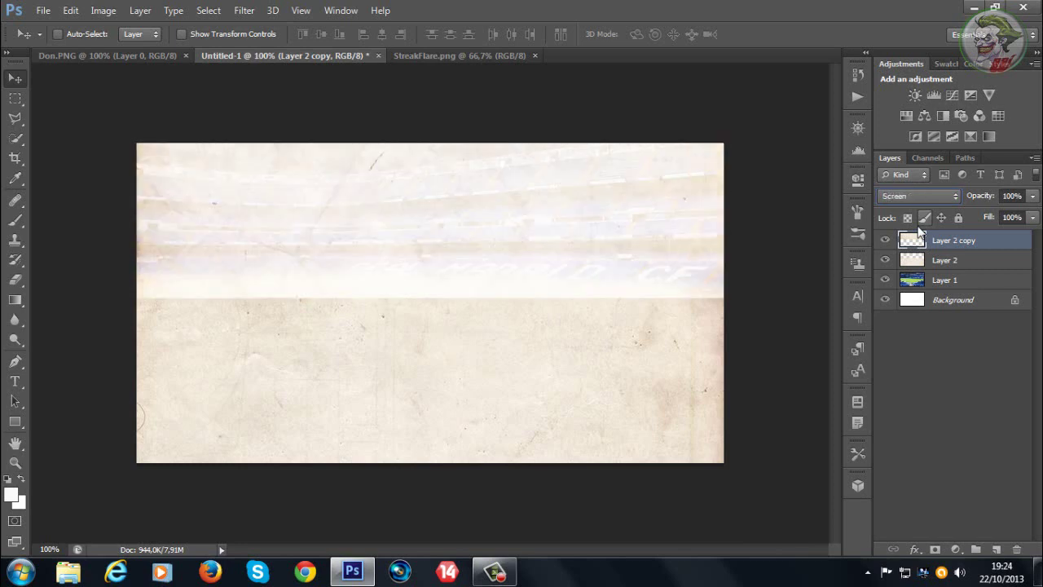
scroll(920, 232, up, 1)
drag(1033, 196, 981, 208)
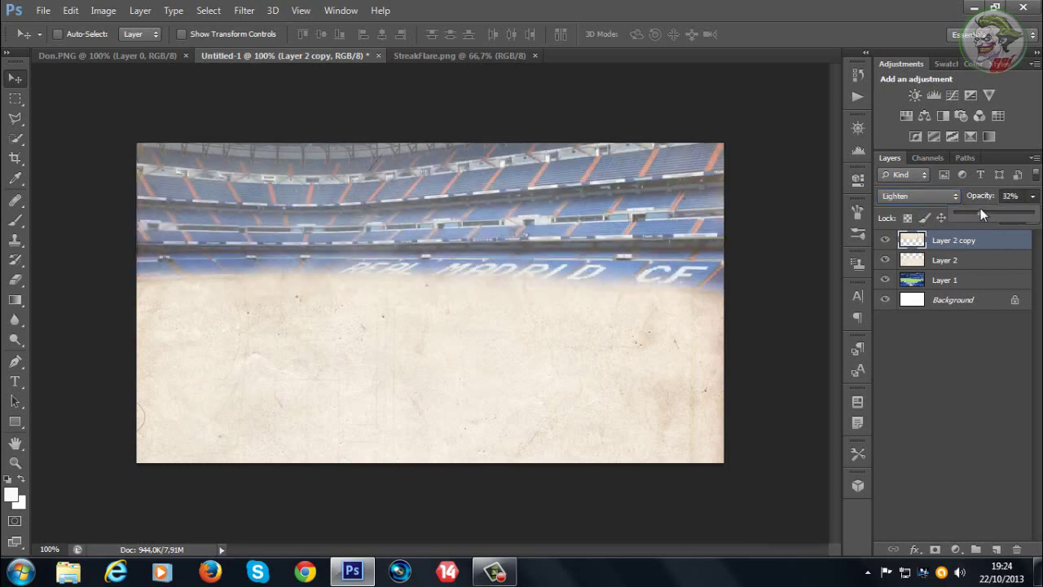
- Erase more of the paper on Layer 2 along the lower edge of the stands
click(14, 279)
click(945, 260)
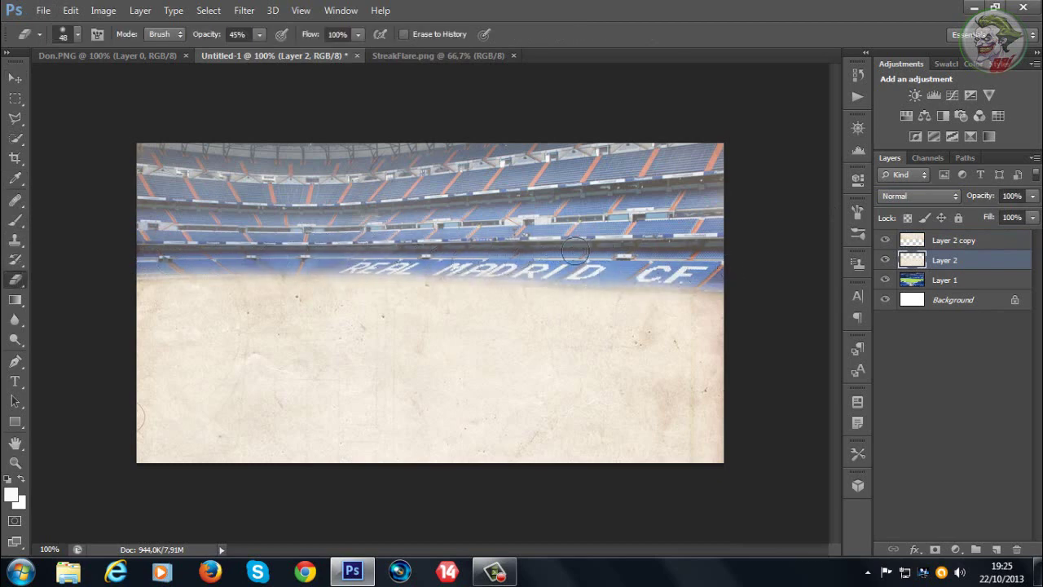
drag(378, 265, 140, 269)
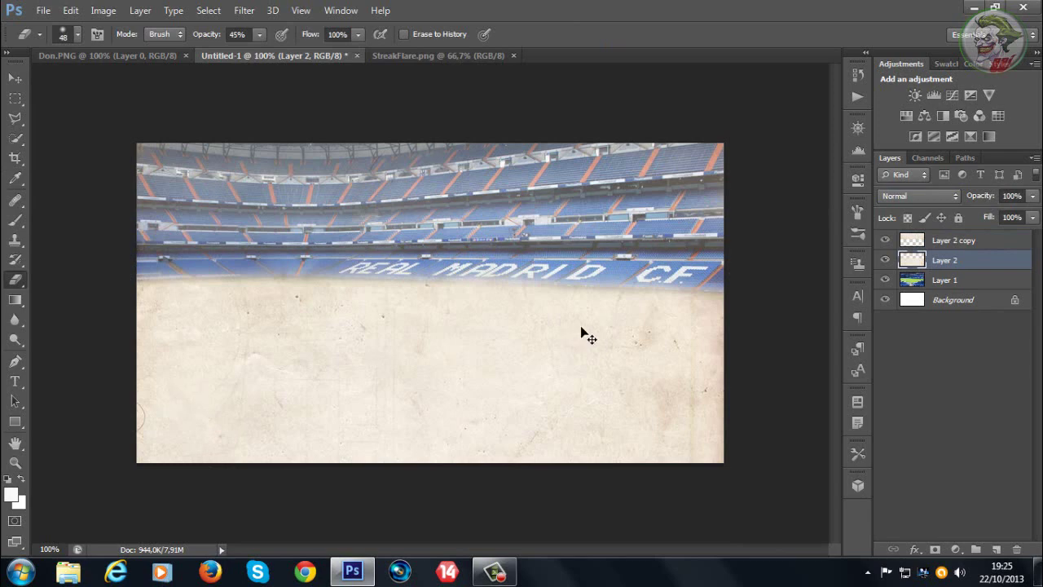
key(ctrl+t)
key(v)
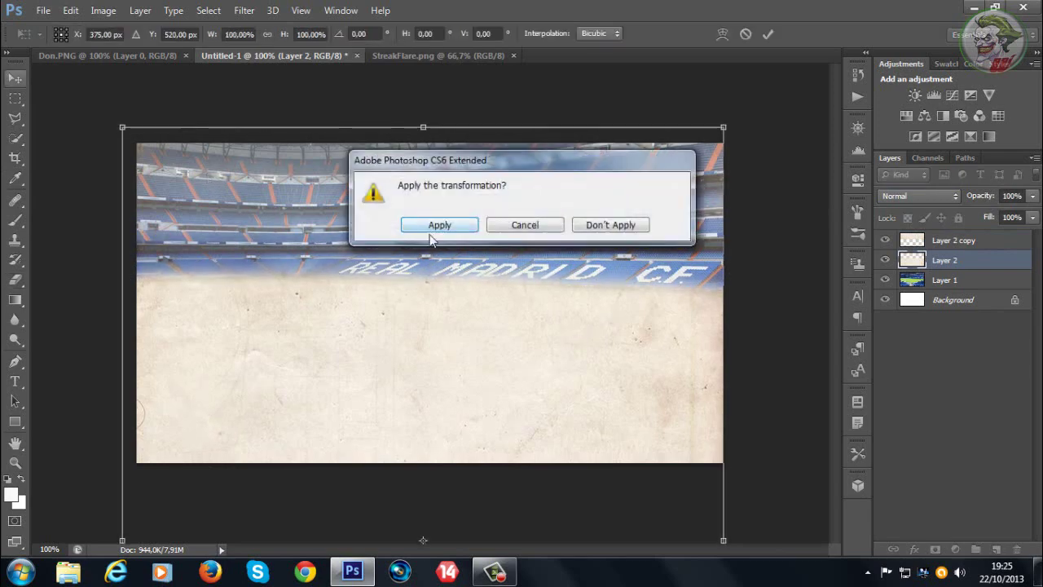
click(431, 230)
- Copy the StreakFlare.png image into the stadium document, close its own file and move the flare lower on the canvas
drag(400, 59, 393, 112)
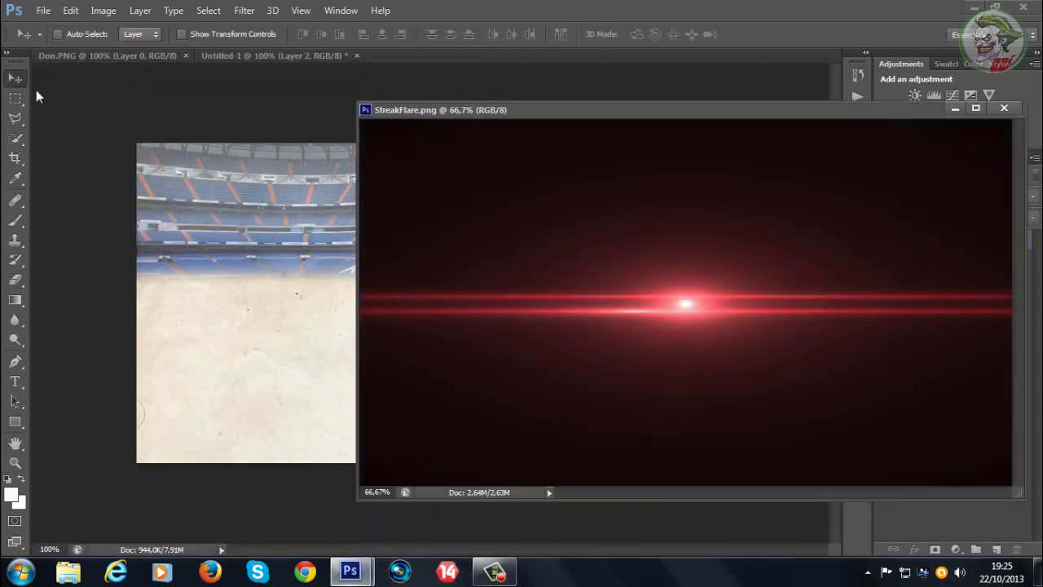
drag(473, 258, 261, 249)
drag(693, 112, 541, 128)
click(852, 128)
drag(477, 269, 400, 366)
- Try reordering the layers so the flare sits between Layer 2 and Layer 2 copy, above the stadium layer
drag(948, 260, 948, 291)
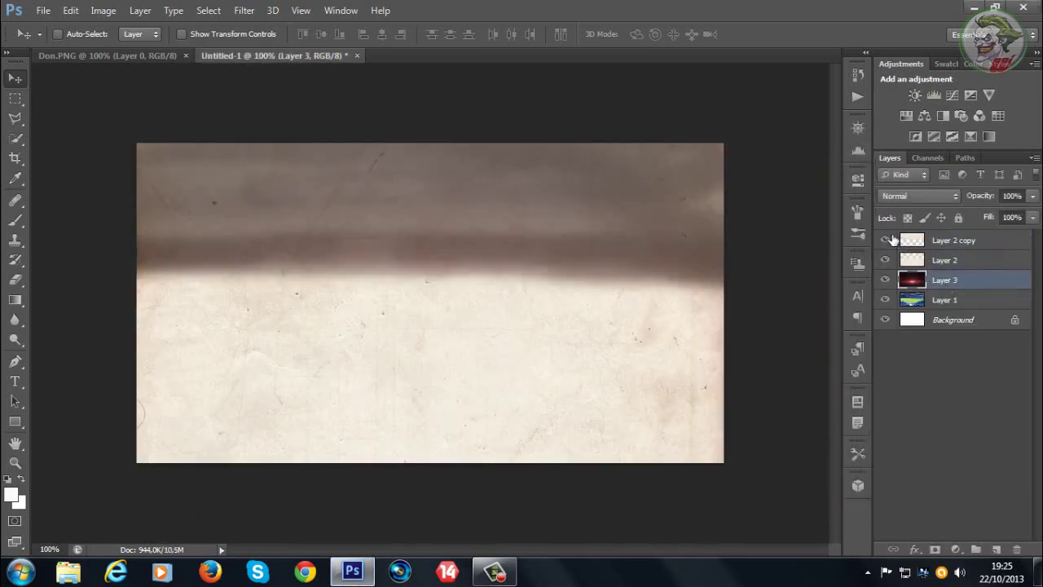
click(886, 239)
click(887, 239)
drag(907, 258, 920, 238)
drag(913, 279, 931, 307)
click(925, 284)
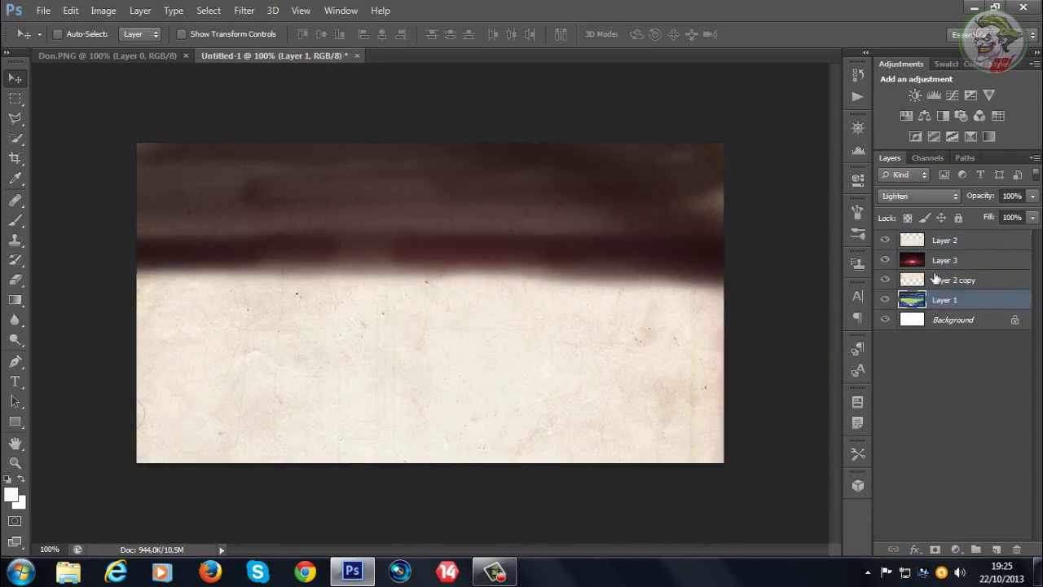
click(936, 280)
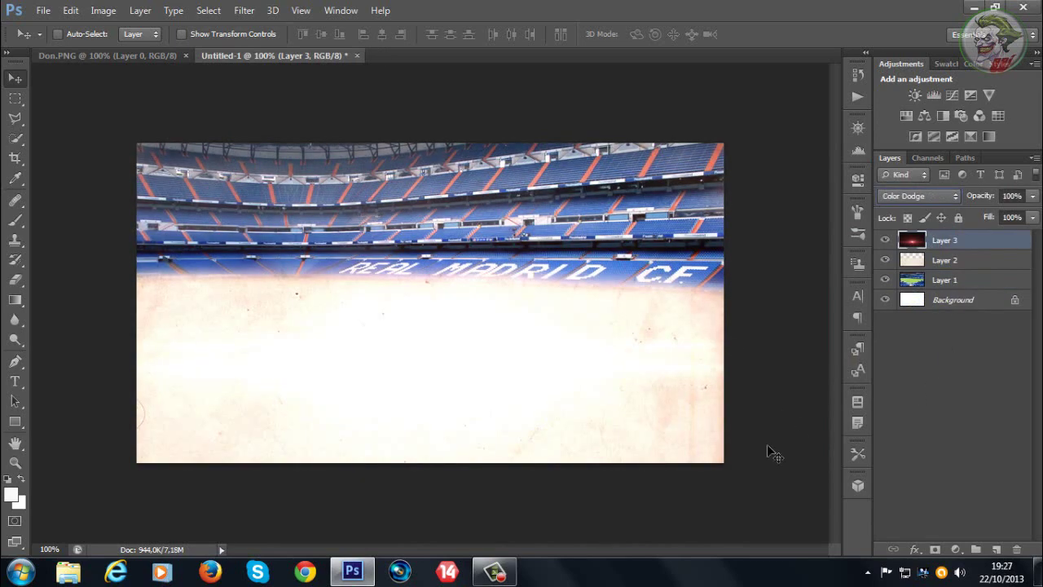
- Set the stadium layer's brightness to -12 and its saturation to -39
click(908, 276)
click(102, 9)
mouse_move(140, 47)
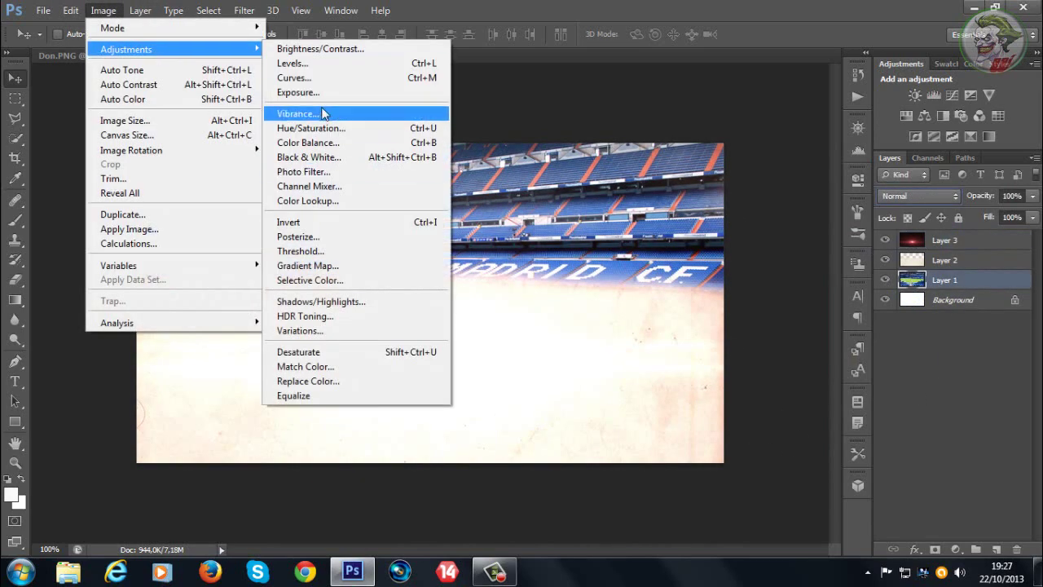
click(396, 47)
click(665, 346)
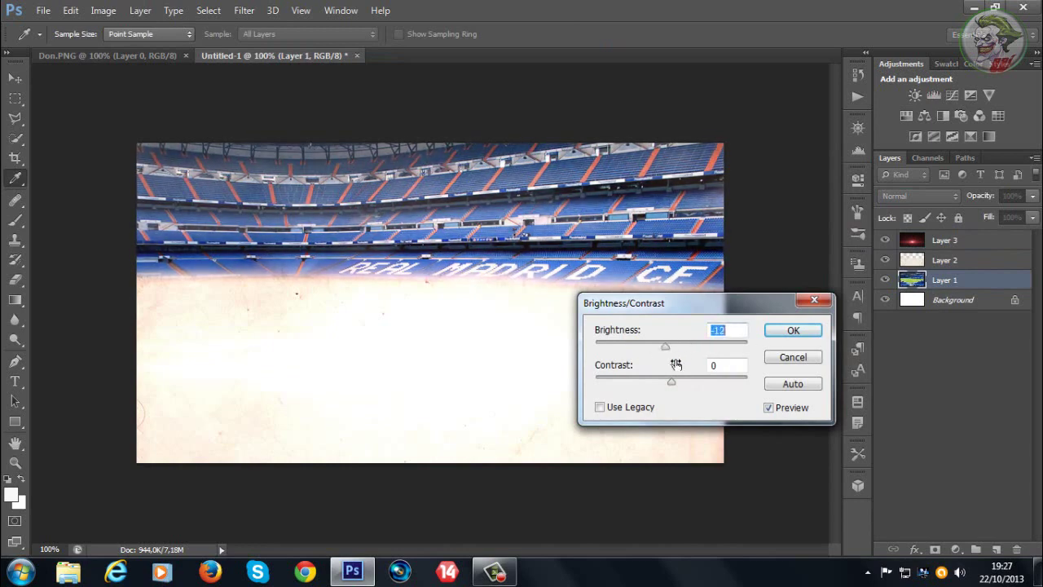
click(792, 331)
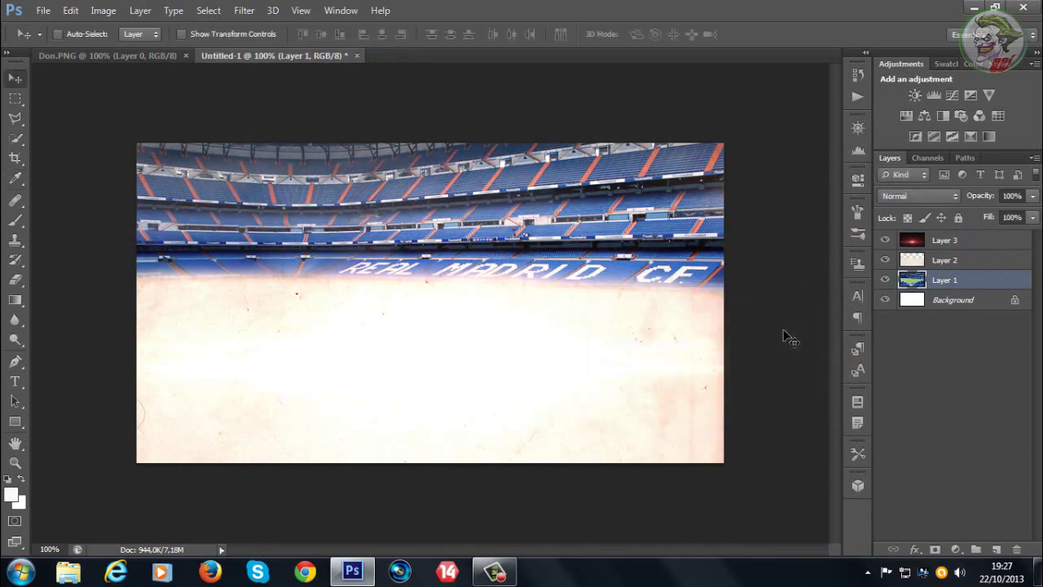
key(ctrl+u)
key(Return)
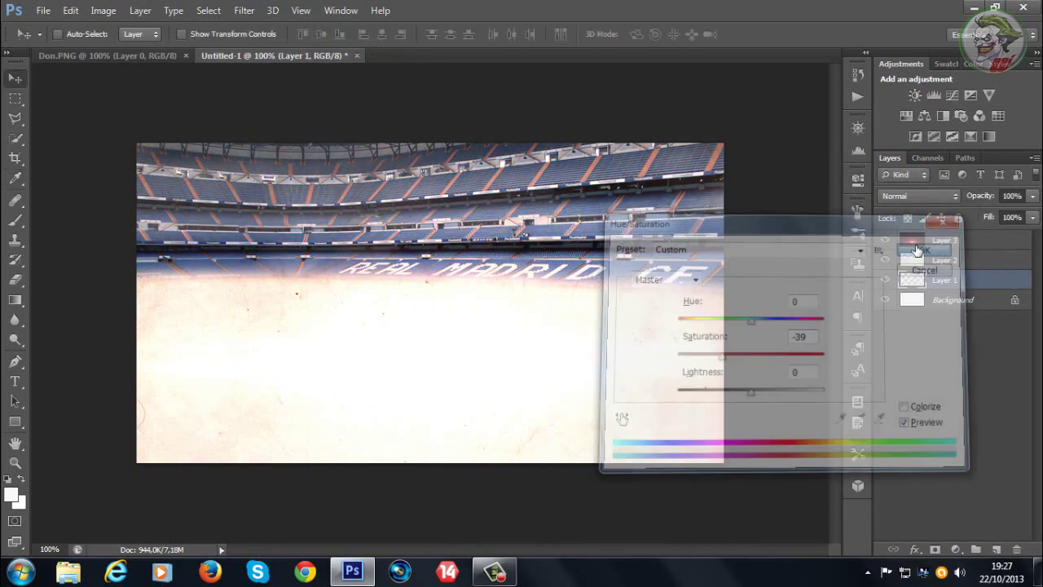
- Apply a Color Balance of +14, +12 and +30 to the midtones of the stadium layer
click(43, 10)
mouse_move(126, 49)
click(308, 142)
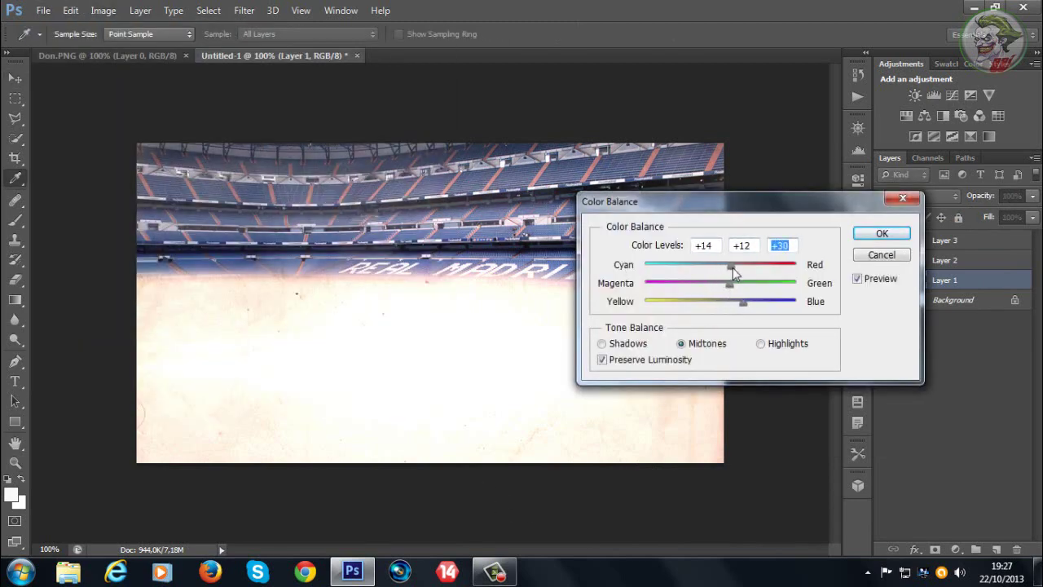
click(882, 233)
key(v)
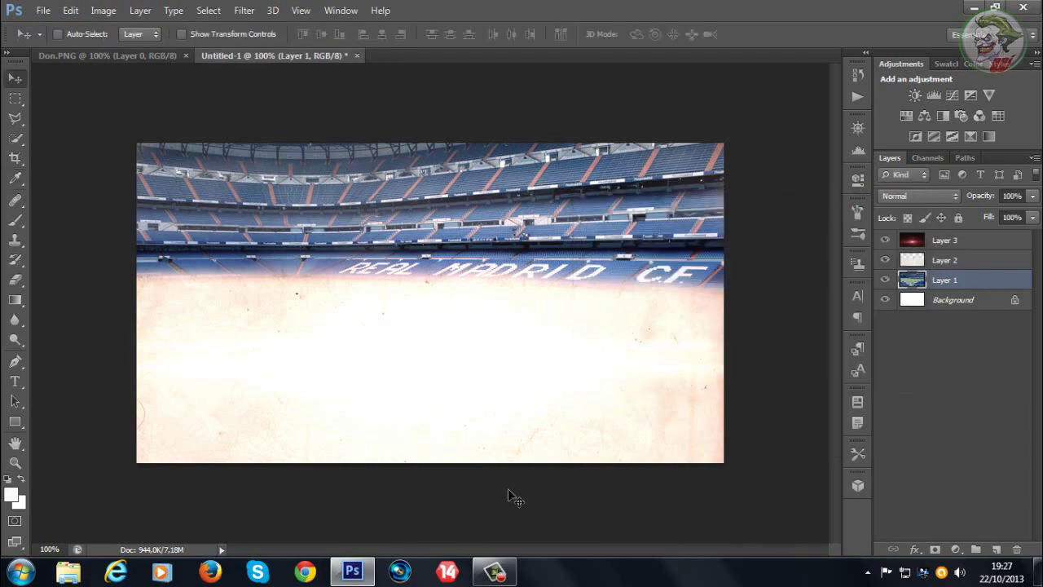
- Find and open the Cristiano-Ronaldo23-390x490 image from the Player Renders folder
click(43, 10)
click(76, 43)
double_click(495, 130)
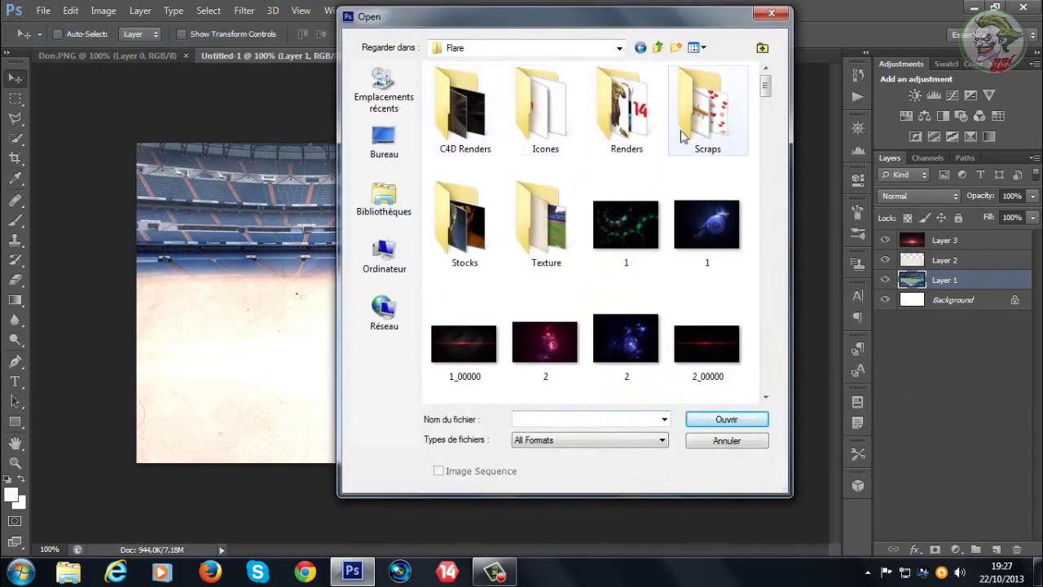
double_click(639, 130)
double_click(493, 132)
scroll(559, 296, down, 20)
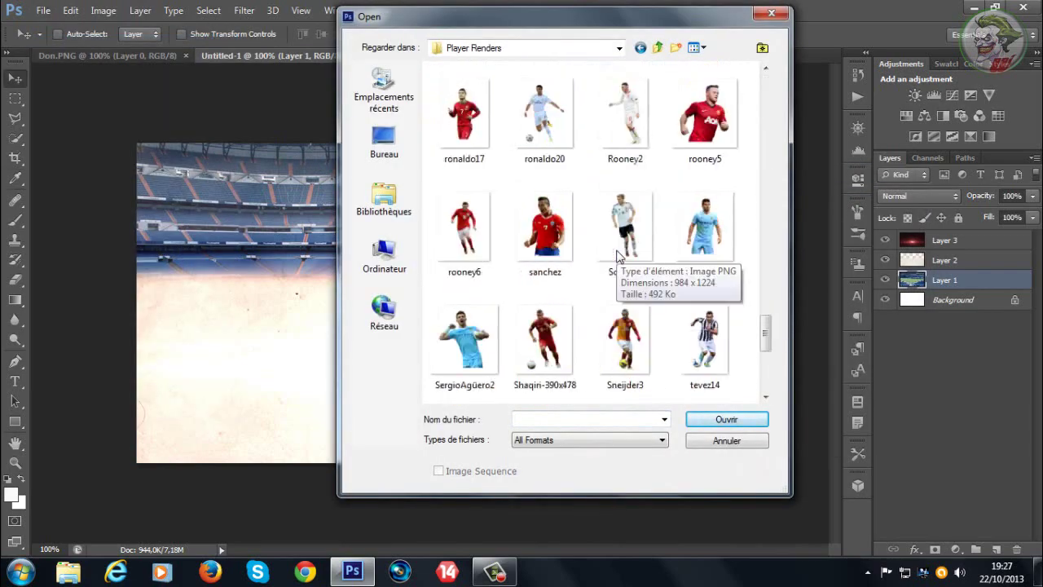
scroll(617, 254, up, 20)
scroll(617, 244, down, 5)
click(701, 224)
click(726, 419)
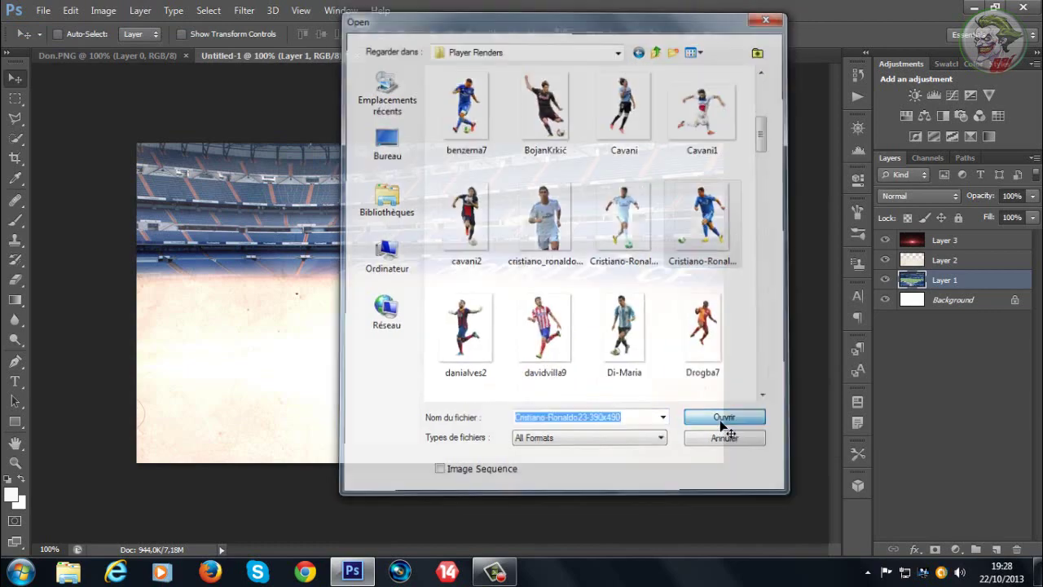
- Copy the player render into the stadium document, close its own file and position it on the canvas as the uppermost layer
drag(413, 56, 410, 121)
drag(489, 208, 490, 250)
click(655, 114)
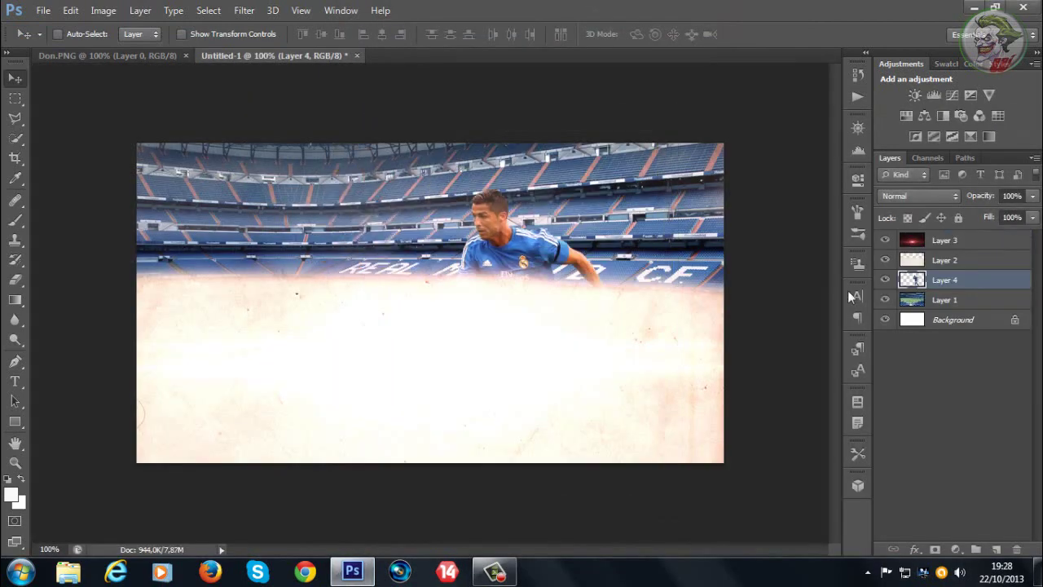
drag(913, 282, 918, 239)
drag(517, 296, 492, 258)
- Remove the football from the player layer with a rectangular selection around it and deselect
click(15, 119)
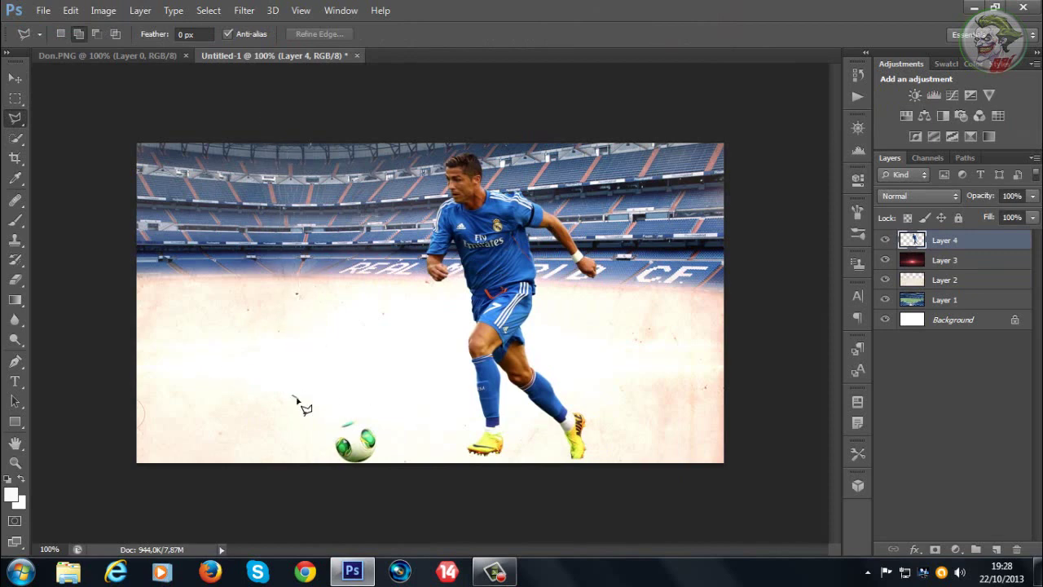
click(17, 99)
drag(275, 414, 411, 466)
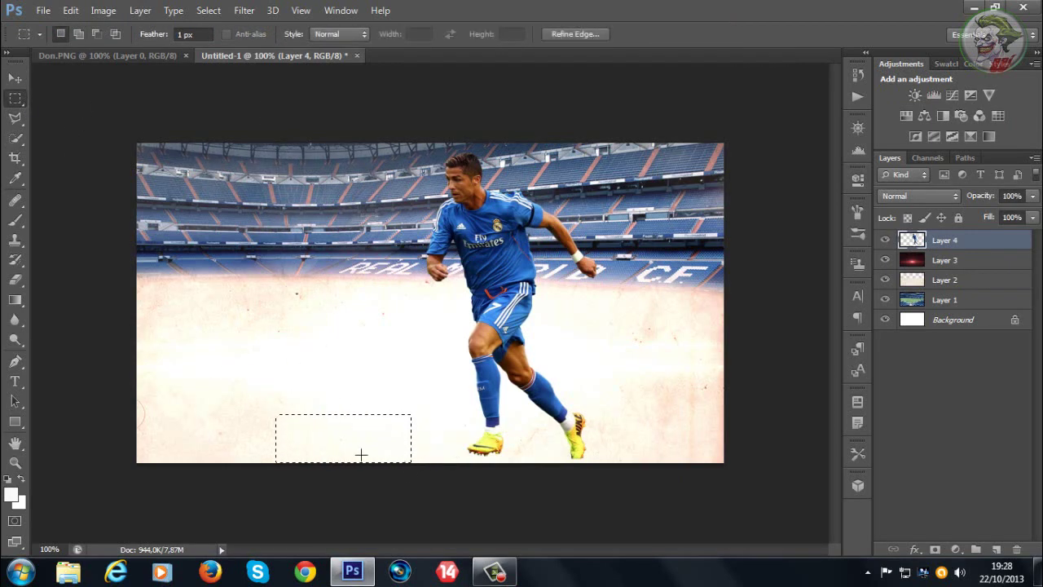
click(16, 78)
click(209, 11)
click(221, 39)
- Shift the player slightly left and scale him down a little with Free Transform
drag(439, 297, 422, 296)
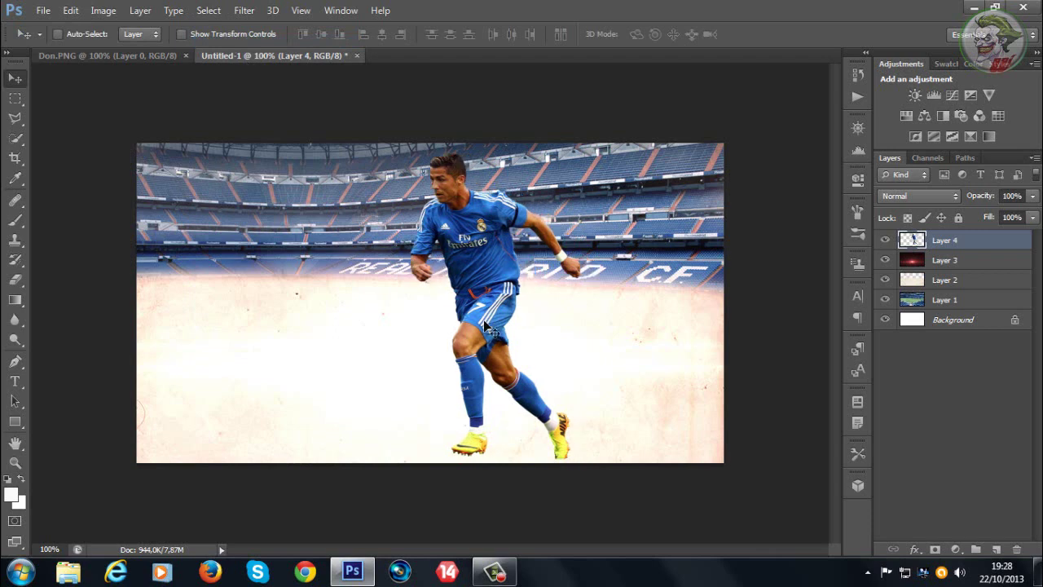
key(ctrl+t)
mouse_move(332, 152)
mouse_down()
mouse_move(371, 175)
mouse_move(334, 168)
mouse_up()
drag(470, 282, 456, 282)
click(16, 78)
click(439, 225)
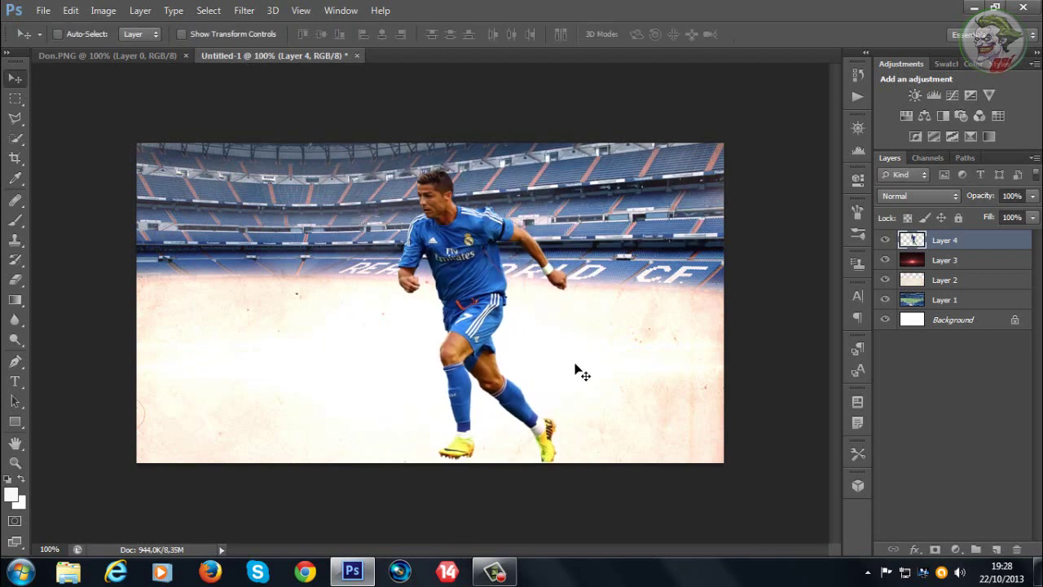
- Set the player layer's brightness to -21
drag(1020, 217, 1034, 215)
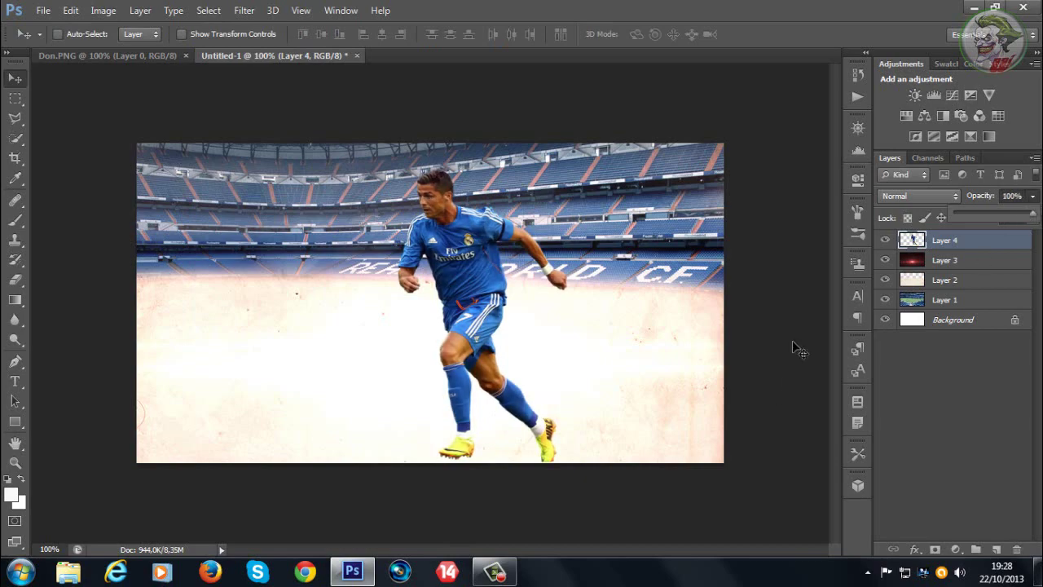
click(103, 10)
mouse_move(130, 46)
click(326, 21)
drag(682, 346, 663, 349)
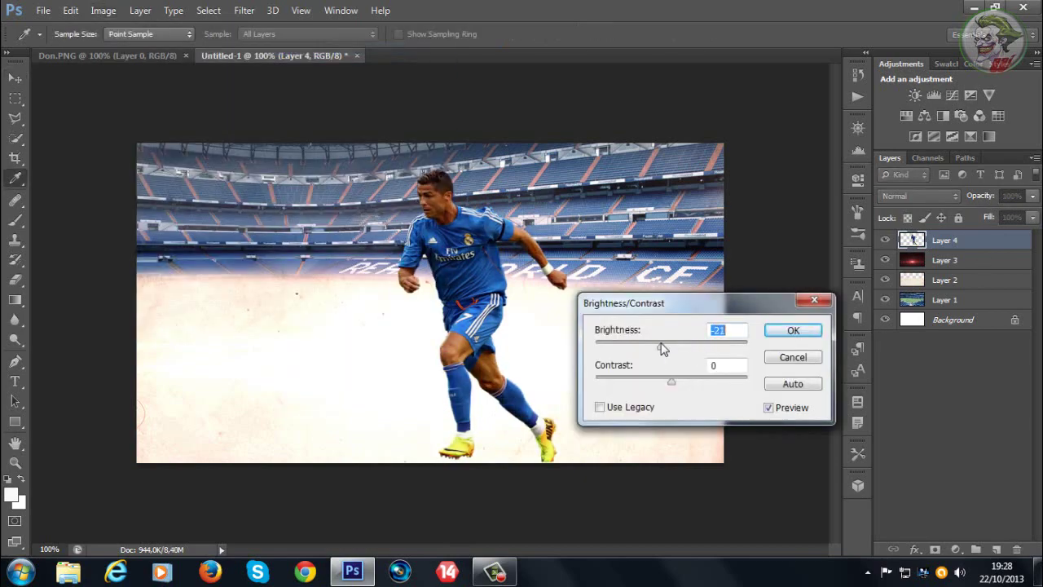
click(793, 330)
- Try a Curves adjustment on the player layer and undo it
click(102, 10)
click(293, 79)
drag(494, 137, 646, 120)
drag(629, 274, 630, 248)
click(787, 139)
click(71, 10)
click(111, 44)
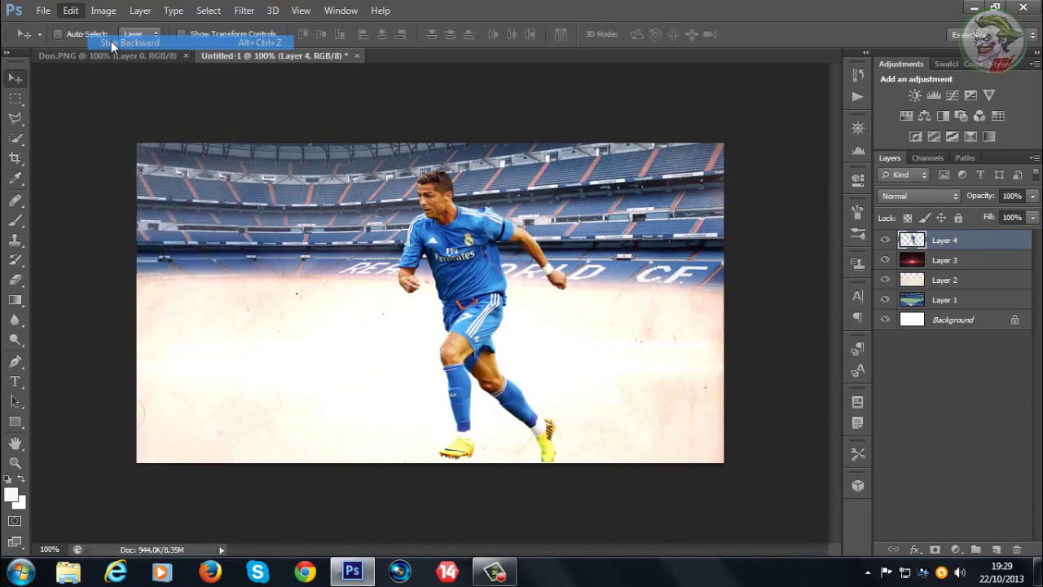
- Nudge the player to the right in small steps until he stands just right of the canvas centre
key(Right)
key(Right)
key(Right)
key(Right)
key(Right)
key(Right)
key(Right)
key(Right)
key(Right)
key(Right)
key(Right)
key(Right)
key(Right)
key(Right)
key(Right)
key(Right)
key(Right)
key(Right)
key(Right)
key(Right)
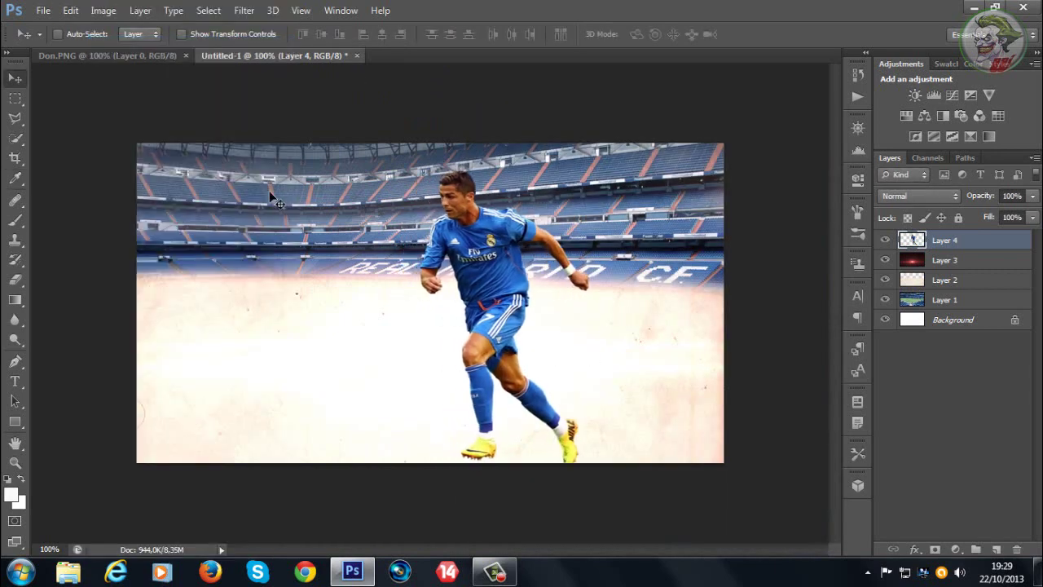
key(Left)
key(Left)
key(Left)
click(946, 260)
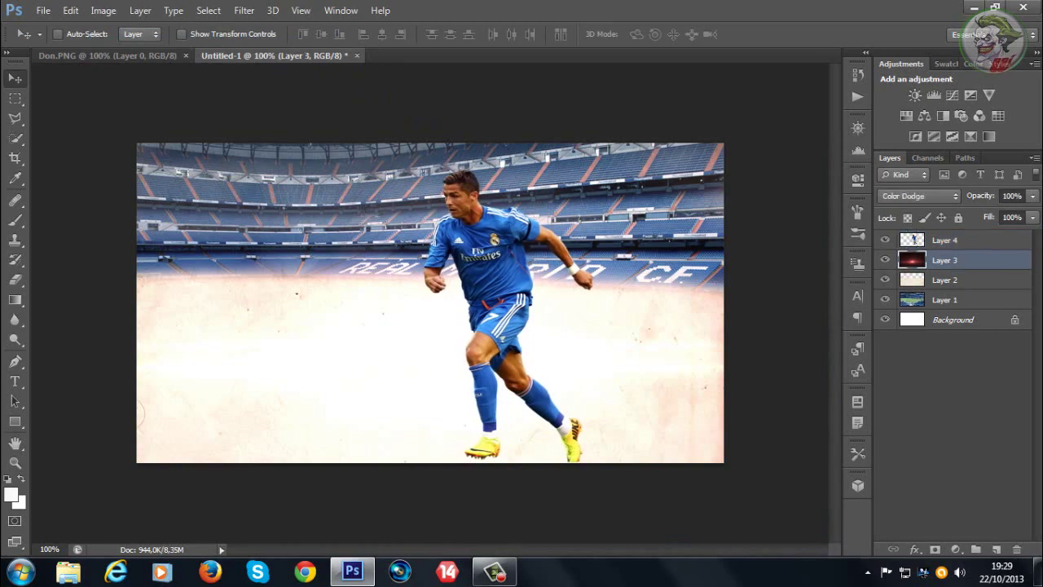
click(926, 241)
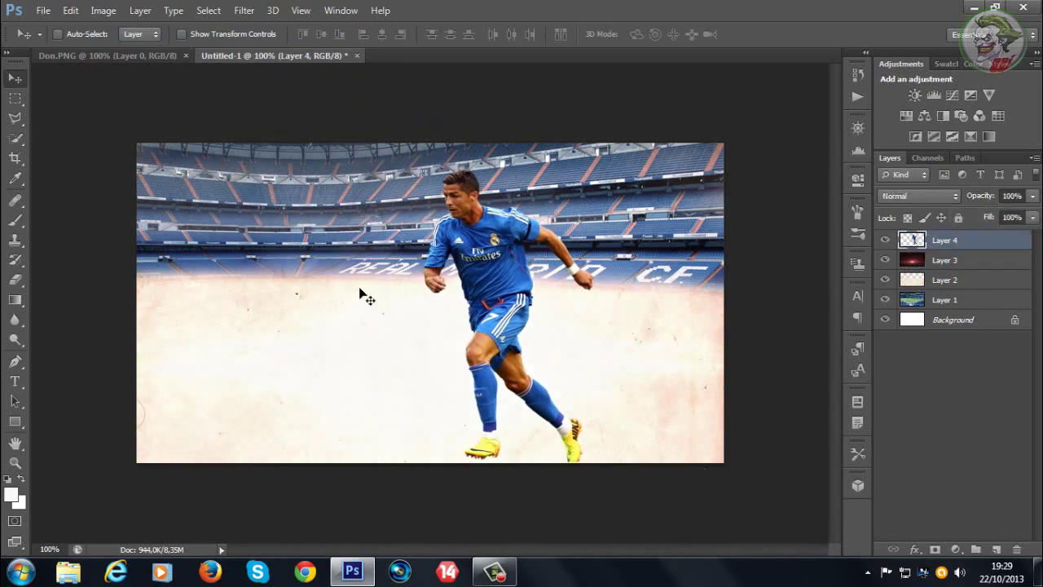
click(43, 11)
mouse_move(163, 49)
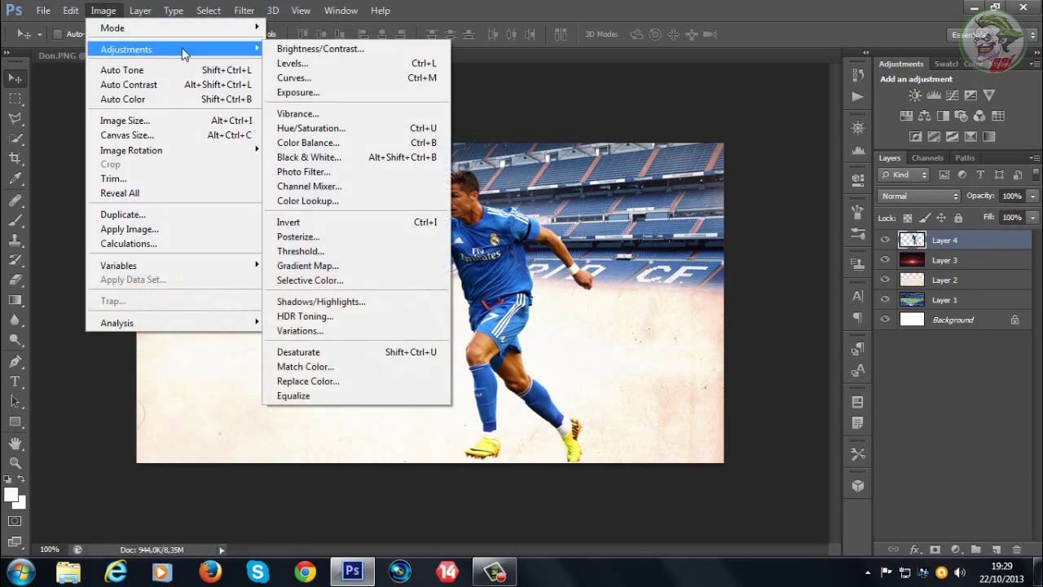
click(323, 51)
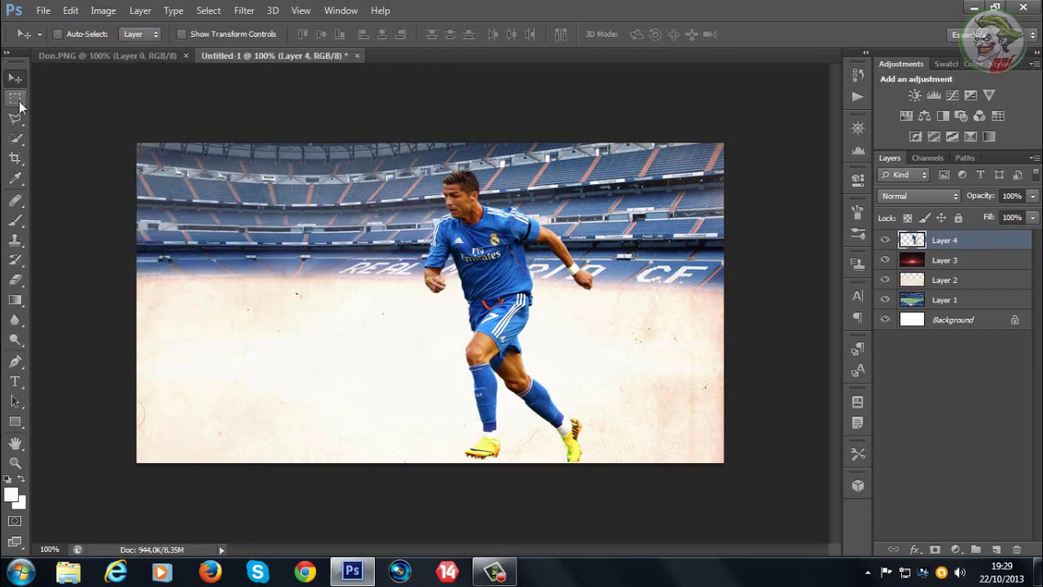
click(15, 98)
click(17, 420)
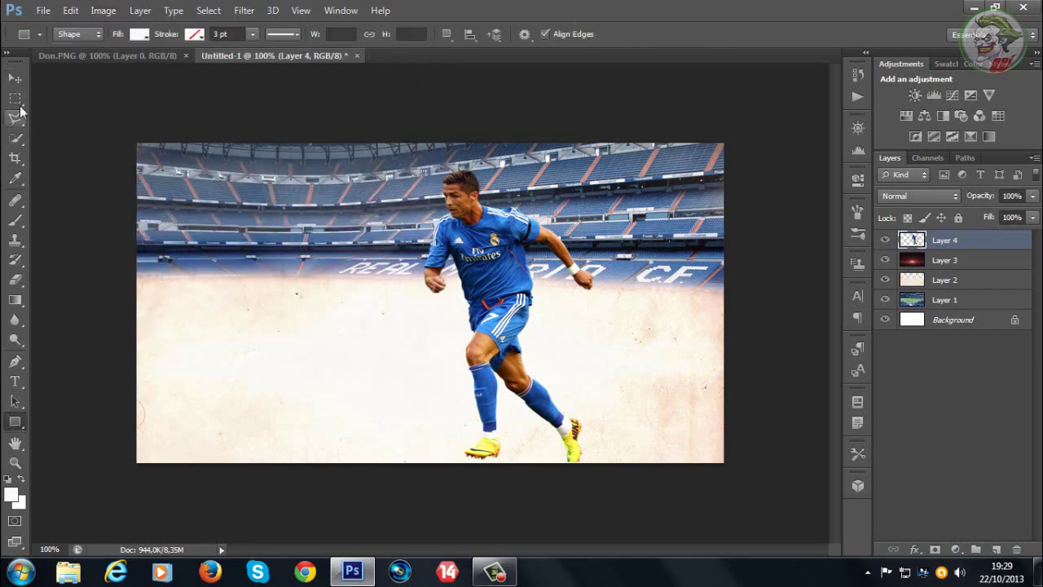
click(17, 104)
drag(140, 258, 635, 373)
key(ctrl+t)
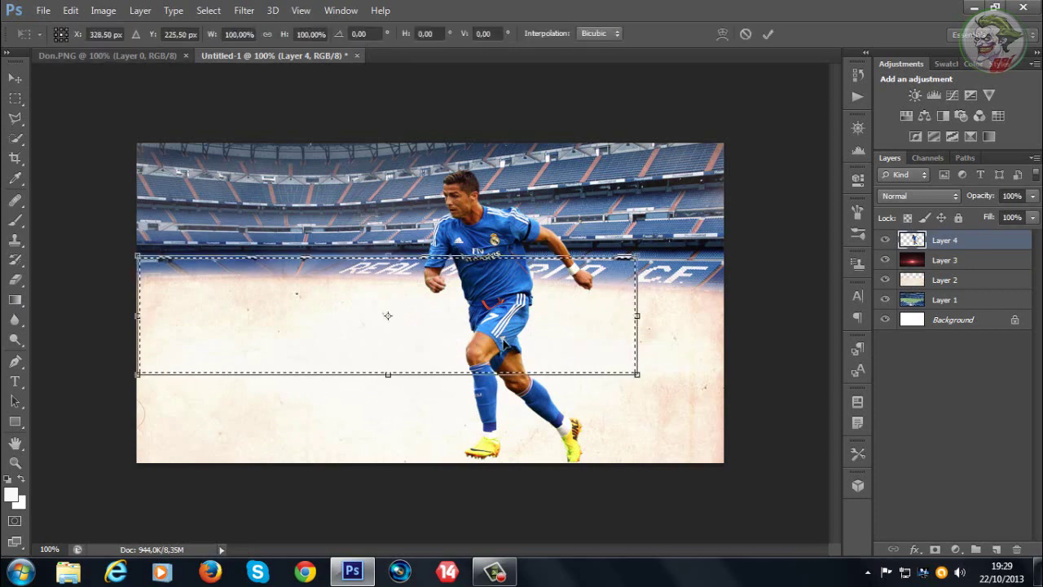
drag(611, 406, 602, 414)
click(71, 11)
click(15, 78)
click(624, 229)
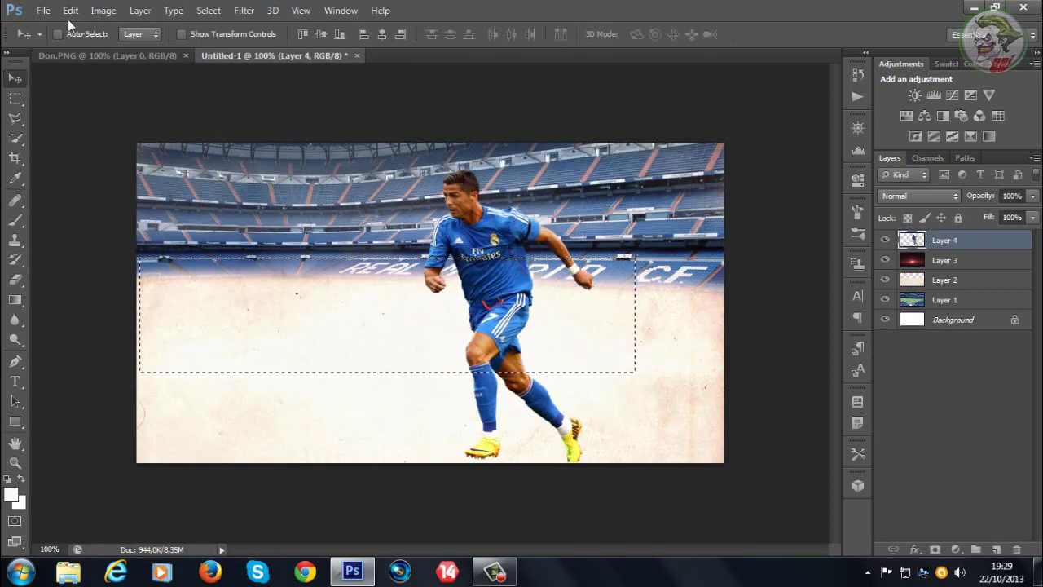
click(209, 12)
click(292, 42)
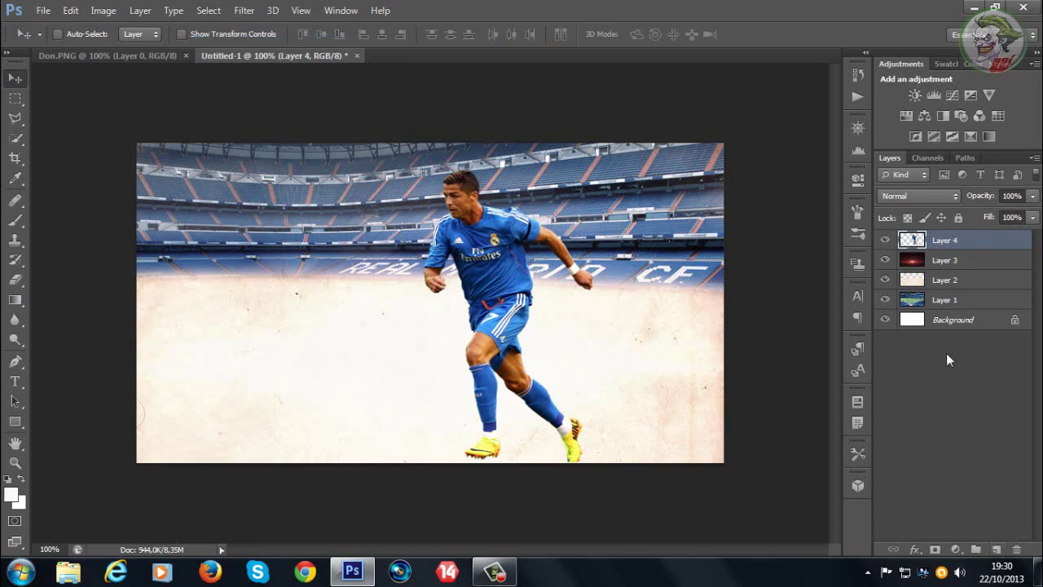
- Draw a wide white rectangle shape across the middle of the canvas and place its layer directly beneath the player layer
click(15, 422)
drag(172, 265, 654, 377)
drag(946, 237, 951, 277)
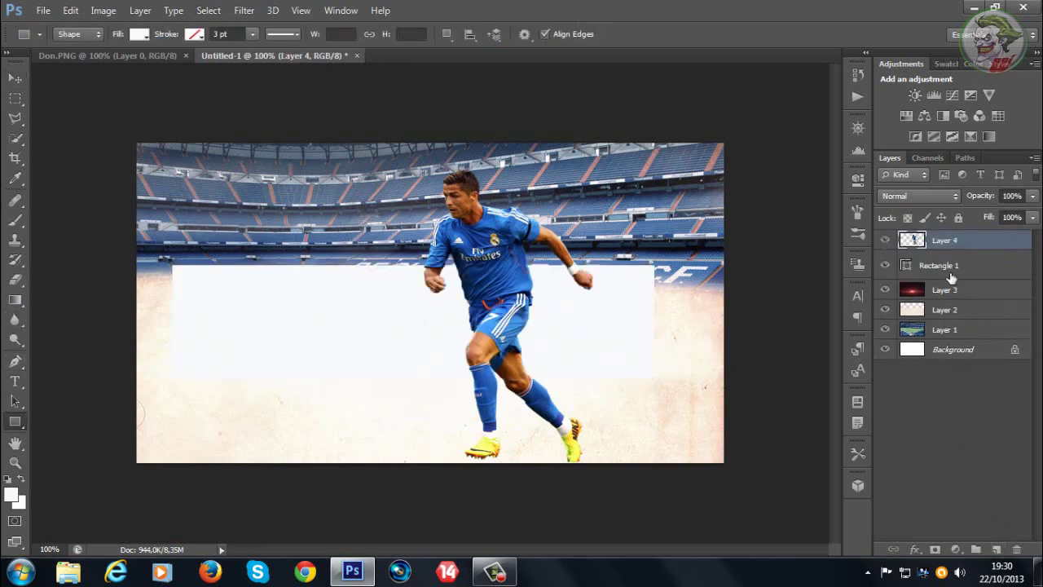
- Rotate the white rectangle about 6.9° clockwise, widen it to about 120% and extend it past the canvas's left edge
key(ctrl+t)
key(Escape)
key(v)
click(913, 265)
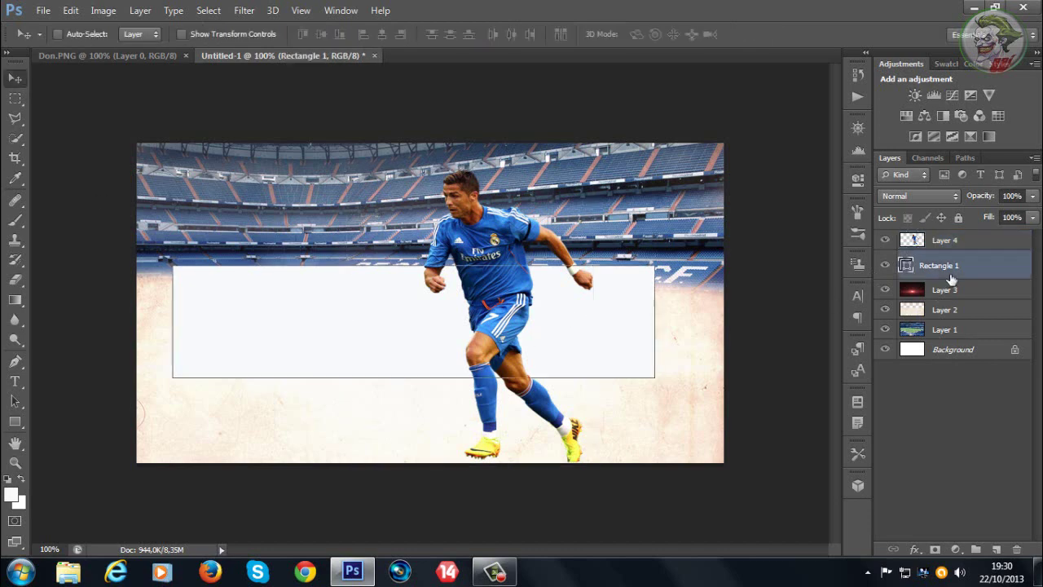
key(ctrl+t)
drag(658, 414, 645, 444)
drag(337, 312, 276, 280)
drag(593, 319, 657, 327)
drag(611, 335, 628, 336)
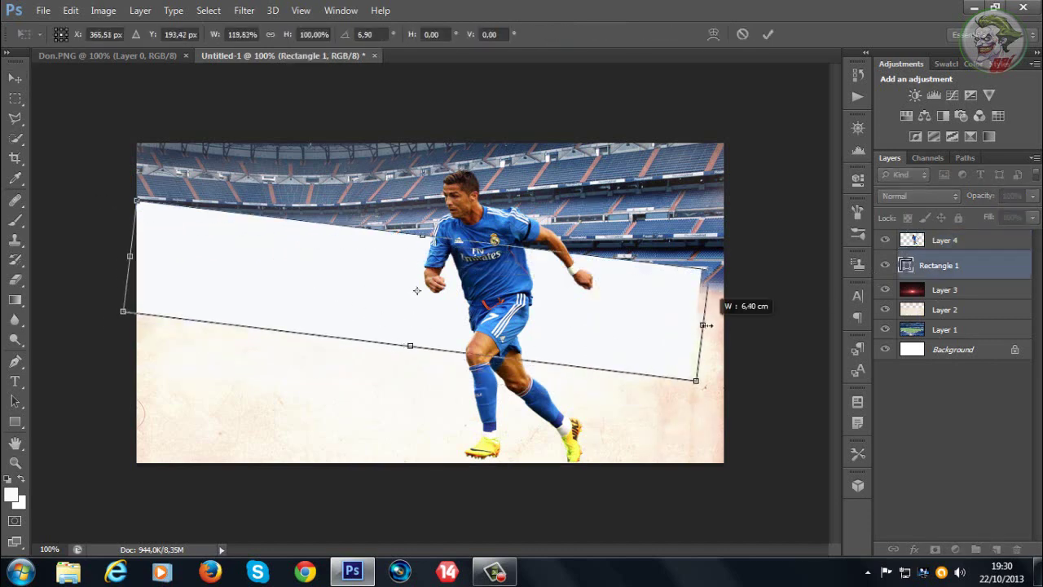
click(15, 98)
click(456, 226)
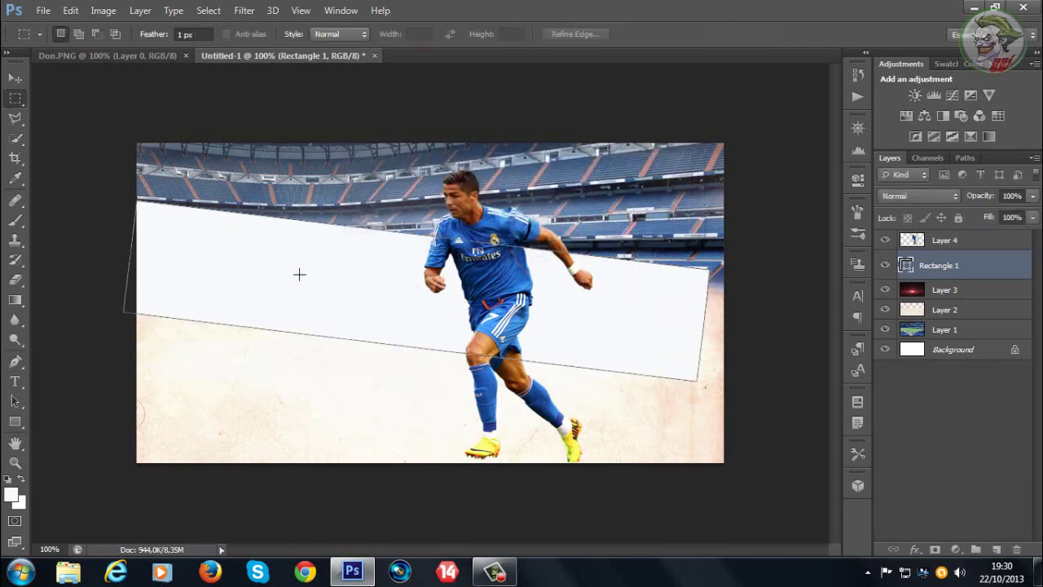
- Display the preset layer styles and load another style set, browsing to the frame and gradient styles
click(952, 244)
click(1036, 63)
click(994, 73)
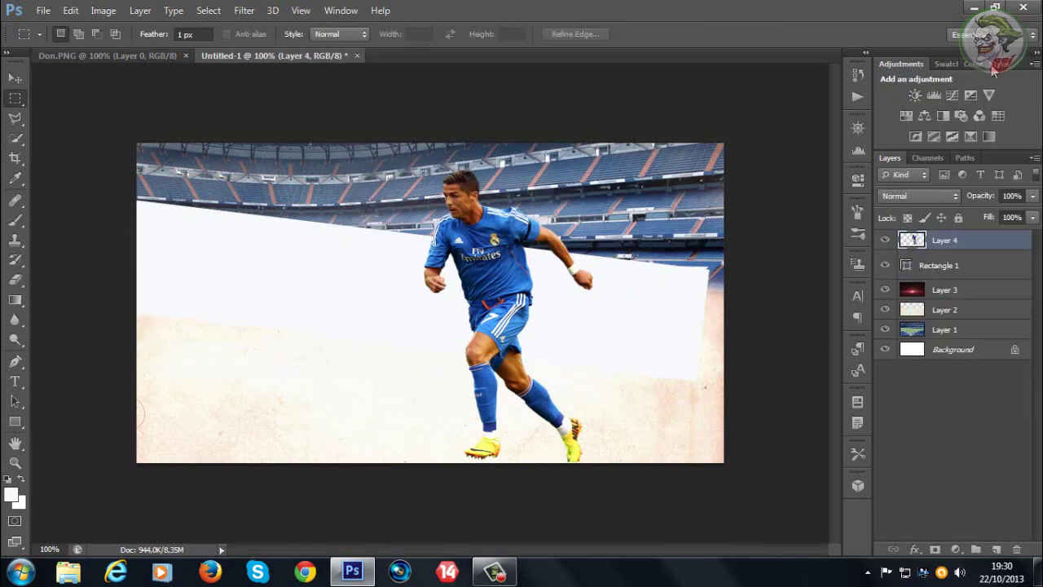
click(996, 65)
click(1035, 63)
click(945, 200)
click(448, 227)
scroll(991, 125, down, 2)
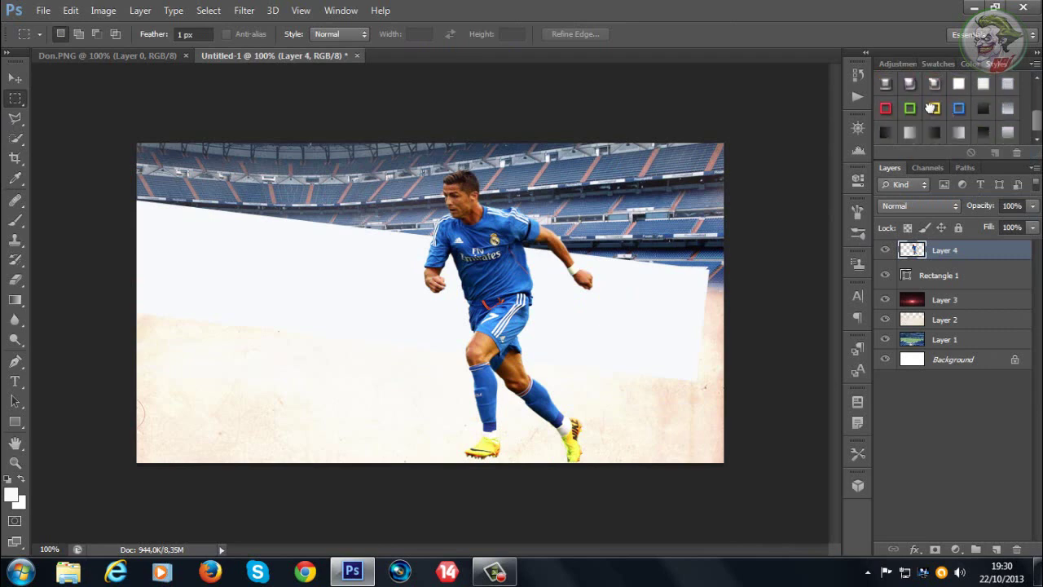
- Try a frame style on the player layer, undo it, and try the blue frame and gradient styles on the rectangle
click(932, 109)
key(ctrl+z)
click(995, 113)
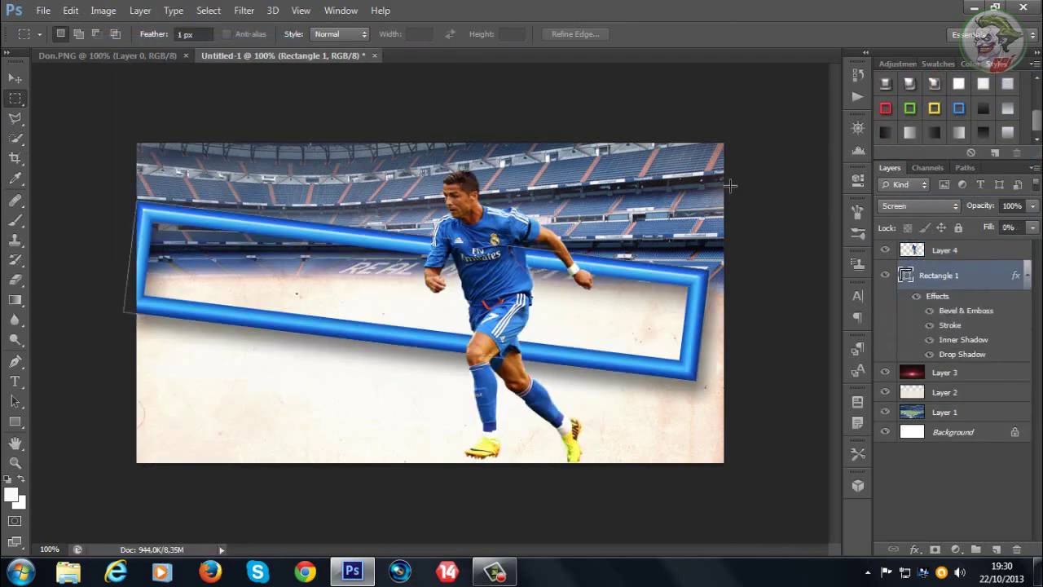
click(960, 134)
click(910, 133)
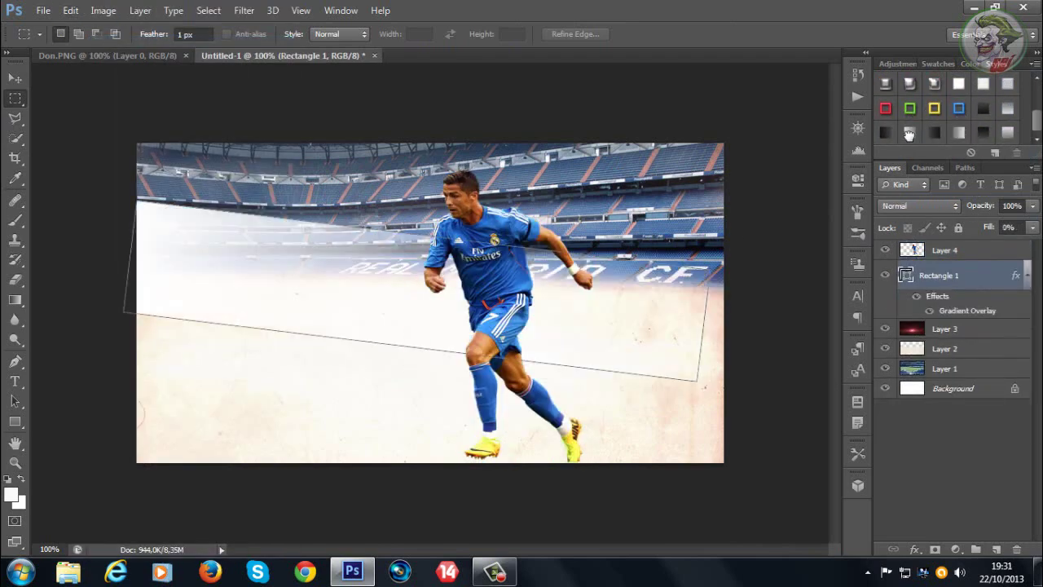
- Load a further style set and apply its Style 11 preset with bevel and drop shadow to the rectangle
click(1036, 65)
click(978, 128)
key(Return)
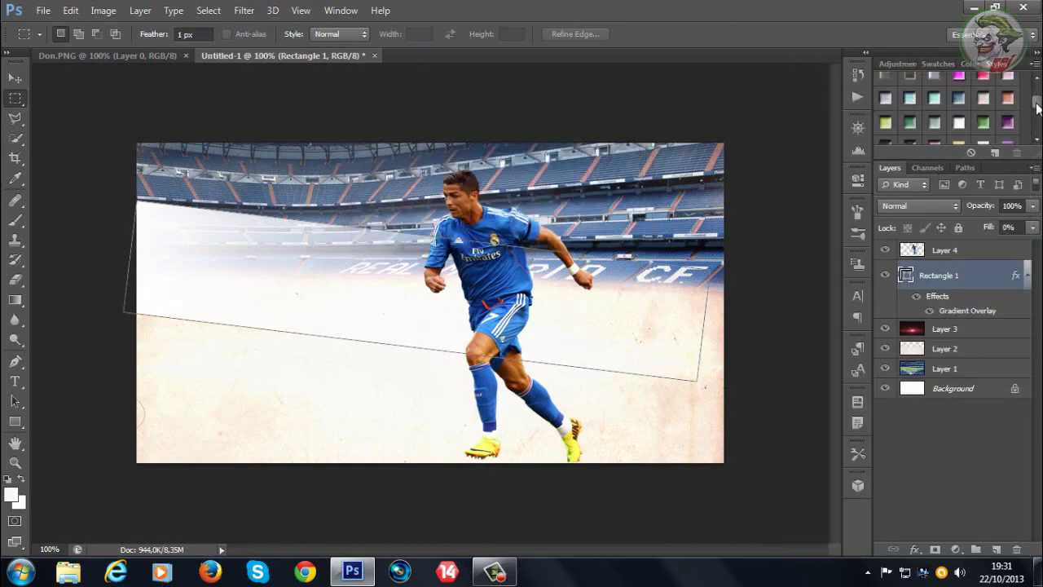
click(962, 100)
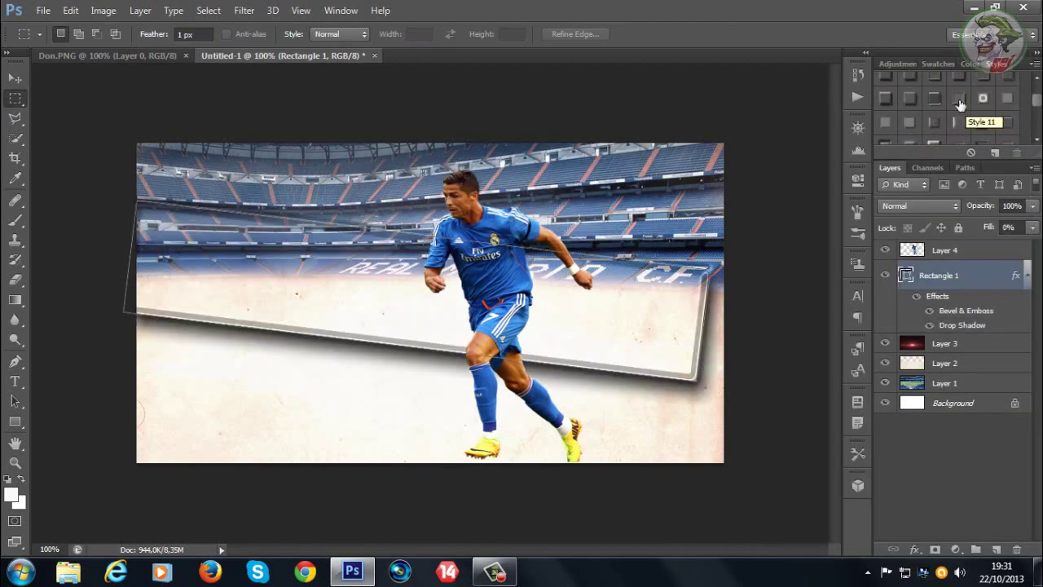
click(961, 103)
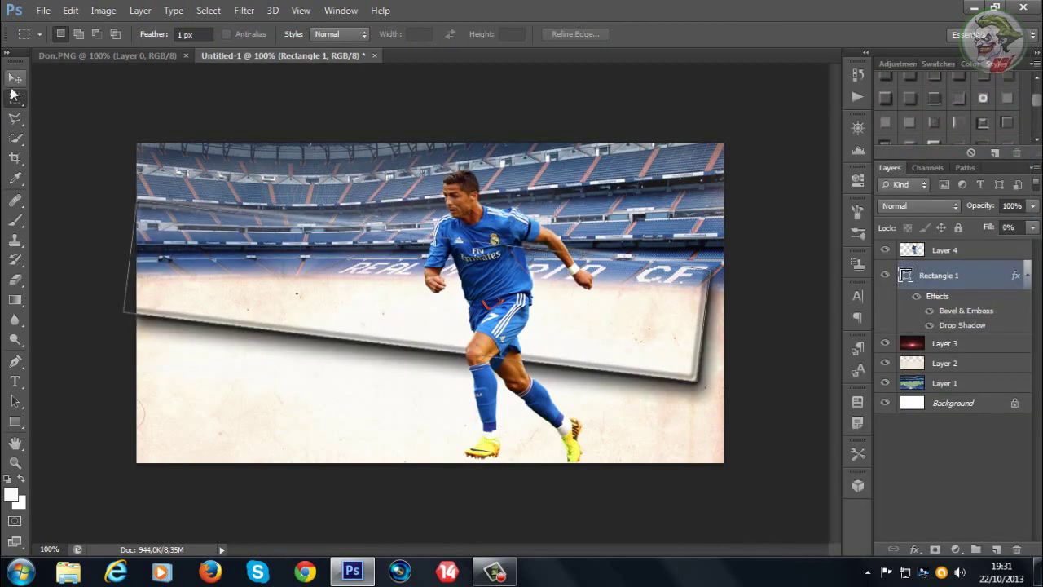
- Try to add the text RONALDO inside the tilted rectangle at 27 pt and move it into place
click(15, 77)
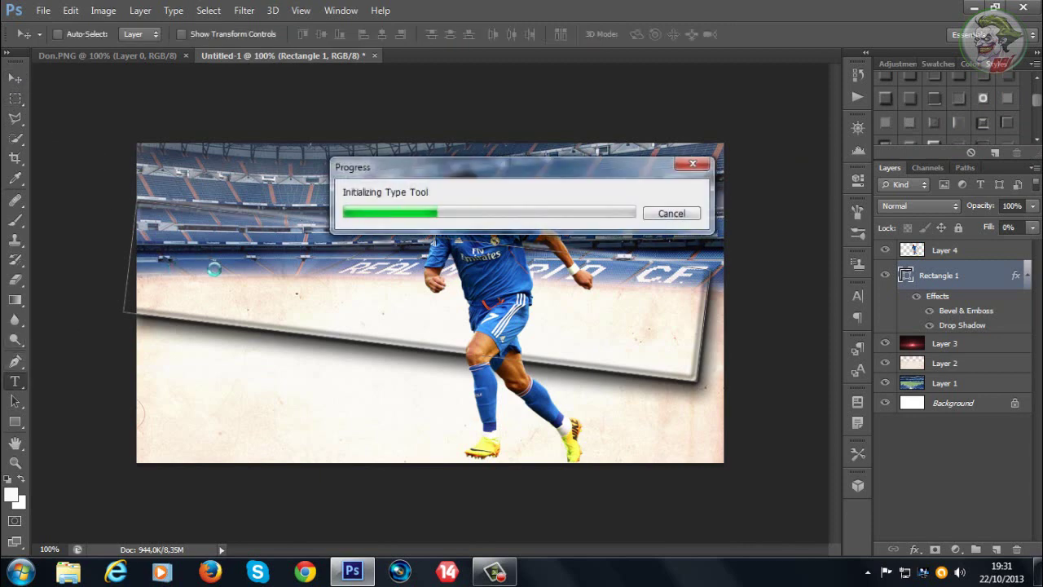
click(247, 264)
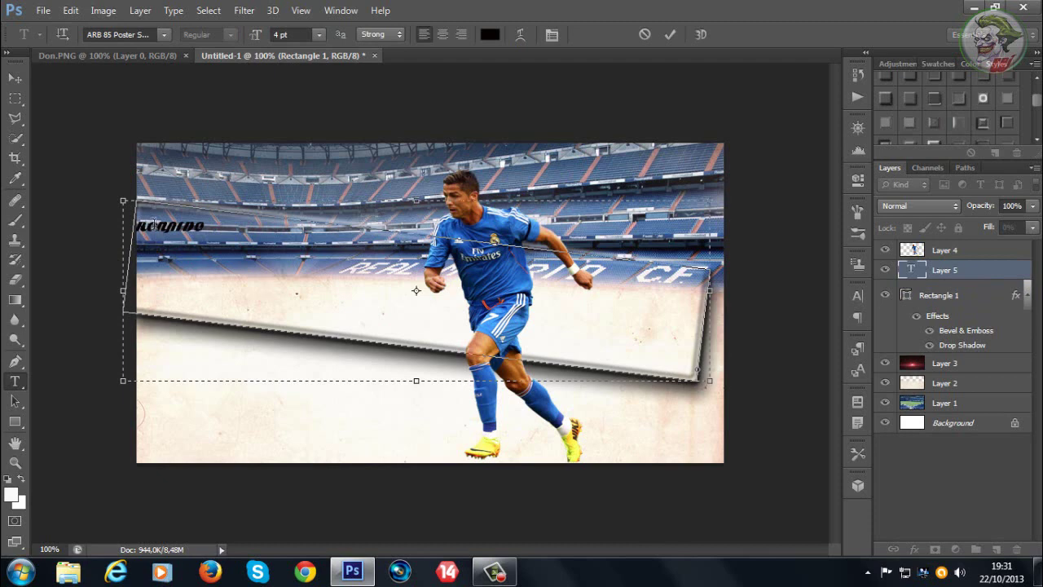
click(295, 36)
scroll(295, 36, up, 15)
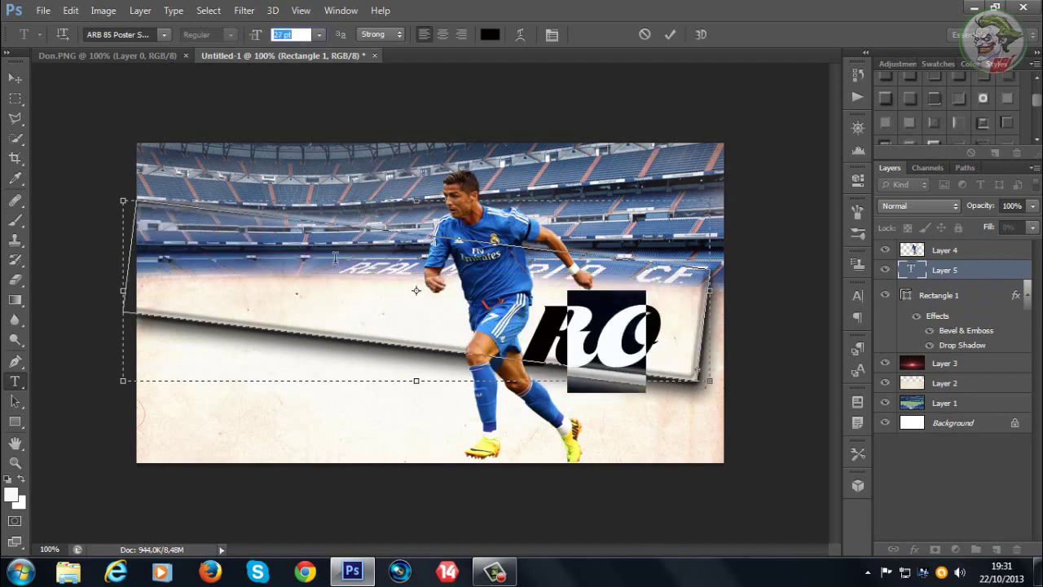
click(15, 78)
drag(569, 397, 489, 365)
click(70, 9)
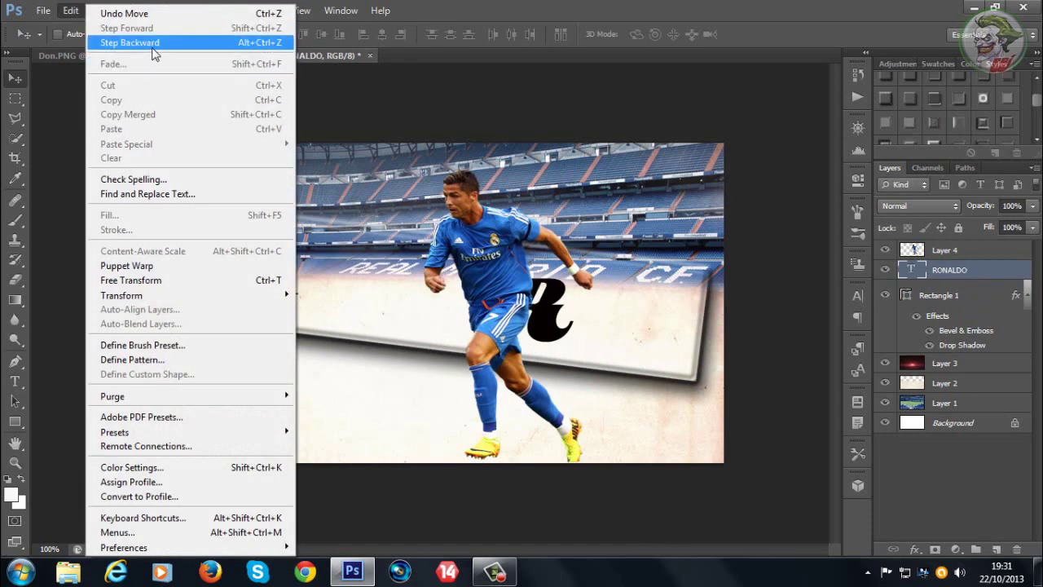
click(154, 47)
drag(380, 280, 412, 292)
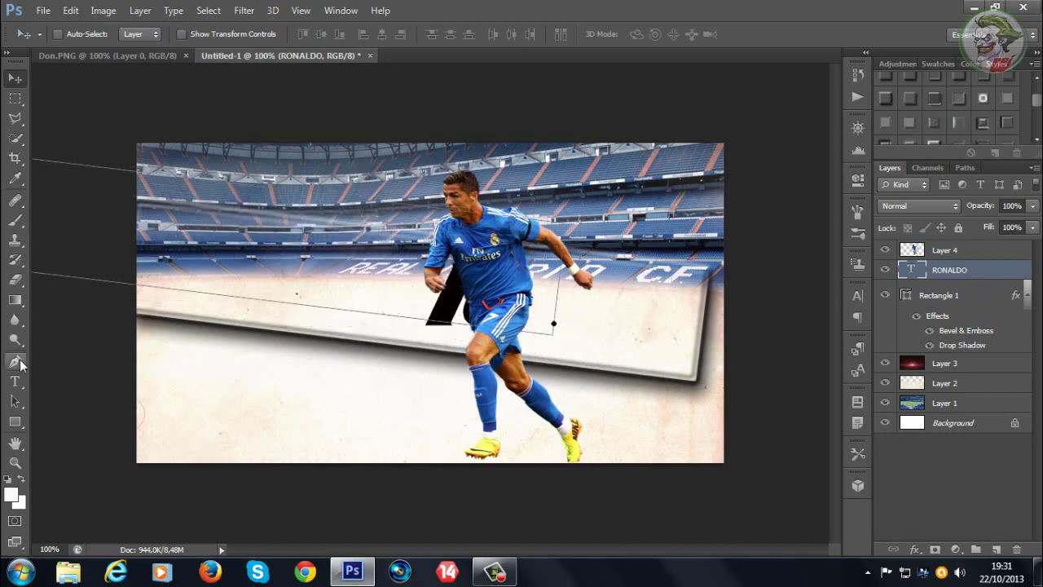
- Replace the text's content with THH and delete that text layer
click(15, 381)
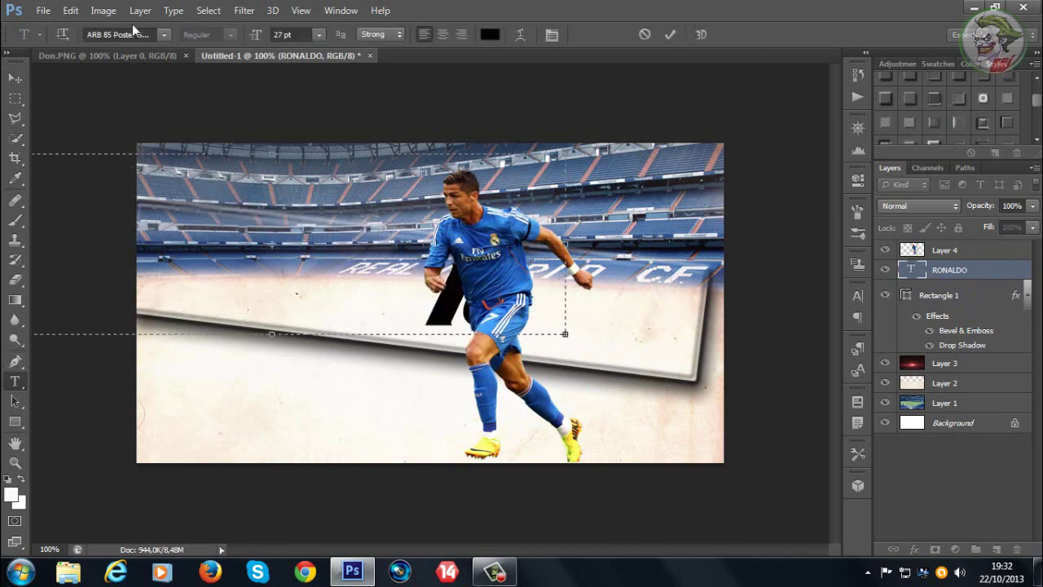
click(308, 285)
key(ctrl+Return)
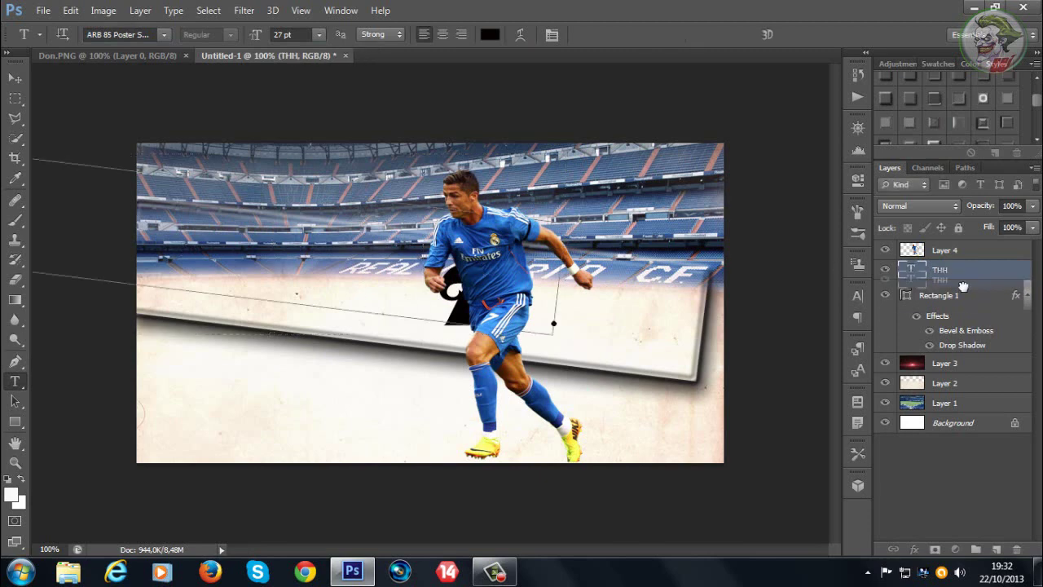
drag(963, 286, 1017, 550)
- Add a new RONALDO text line below the rectangle, move it onto the rectangle and rotate it clockwise to match the tilt
click(195, 377)
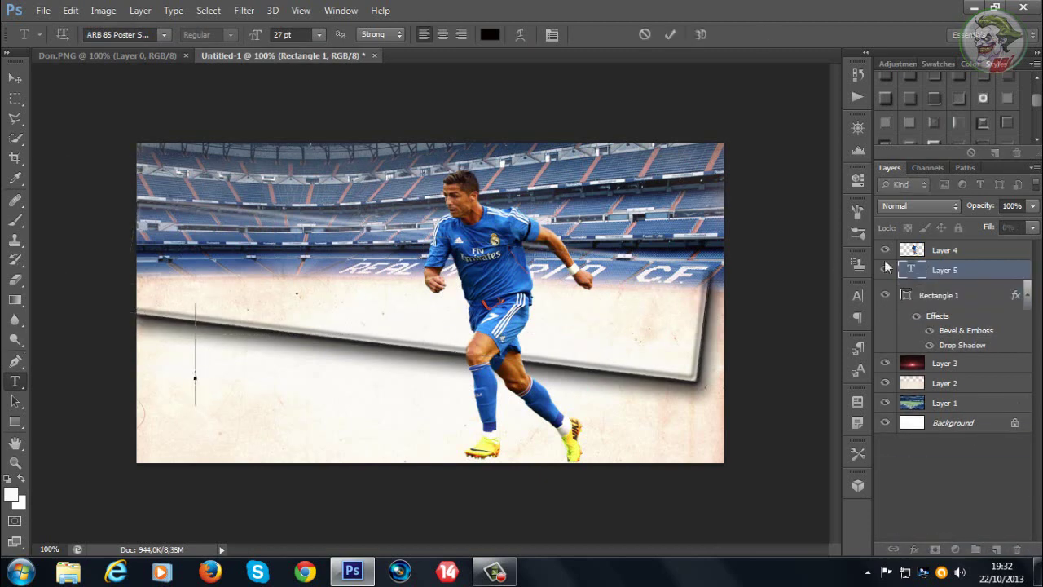
text(RONALDO)
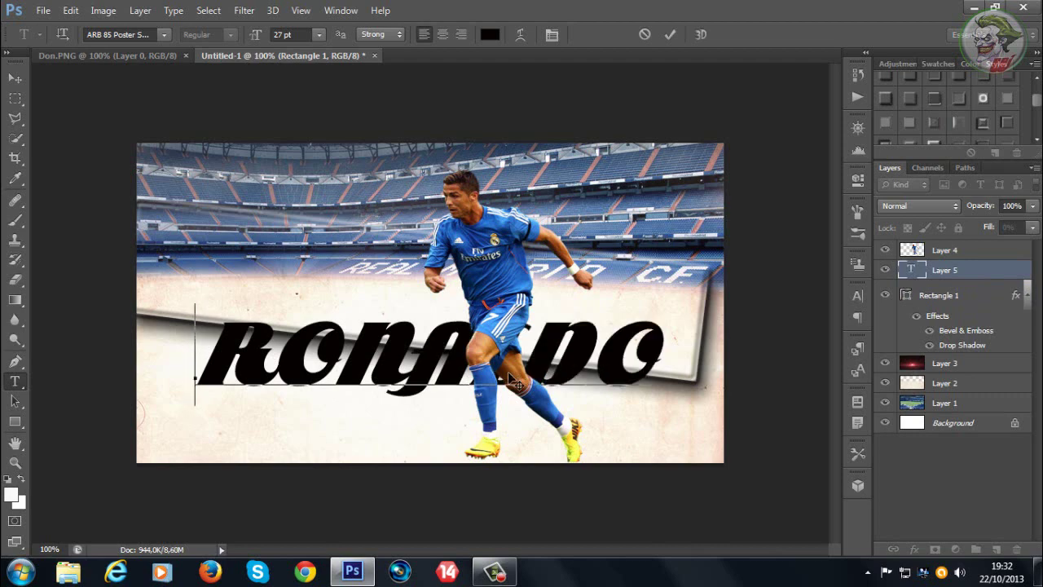
key(ctrl+t)
drag(503, 350, 463, 282)
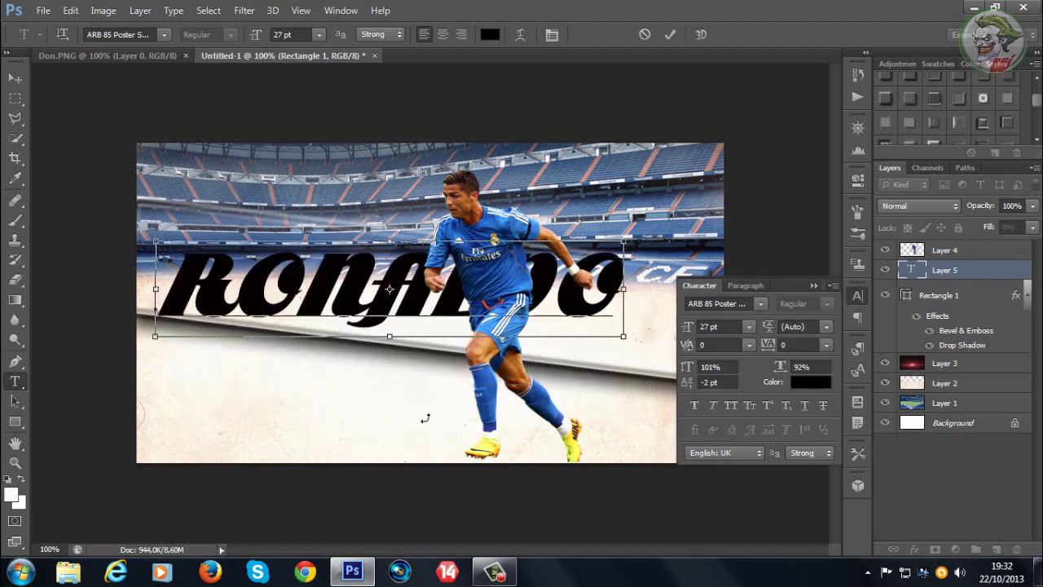
click(816, 286)
drag(655, 369, 661, 394)
drag(353, 282, 333, 278)
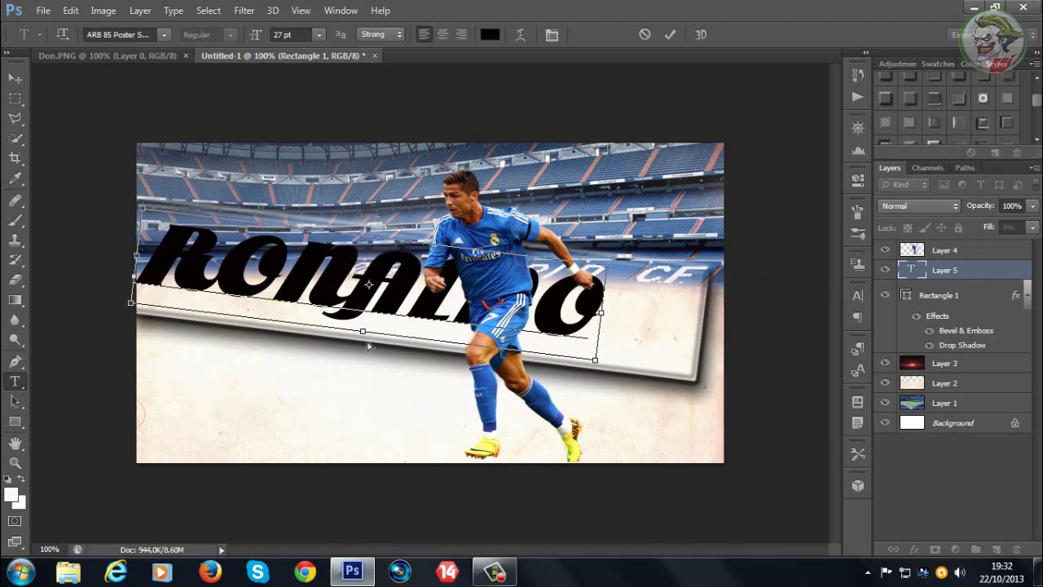
- Enlarge the RONALDO text to about 31.73 pt so it spans the tilted rectangle
drag(381, 234, 383, 233)
drag(606, 314, 716, 305)
drag(402, 348, 402, 349)
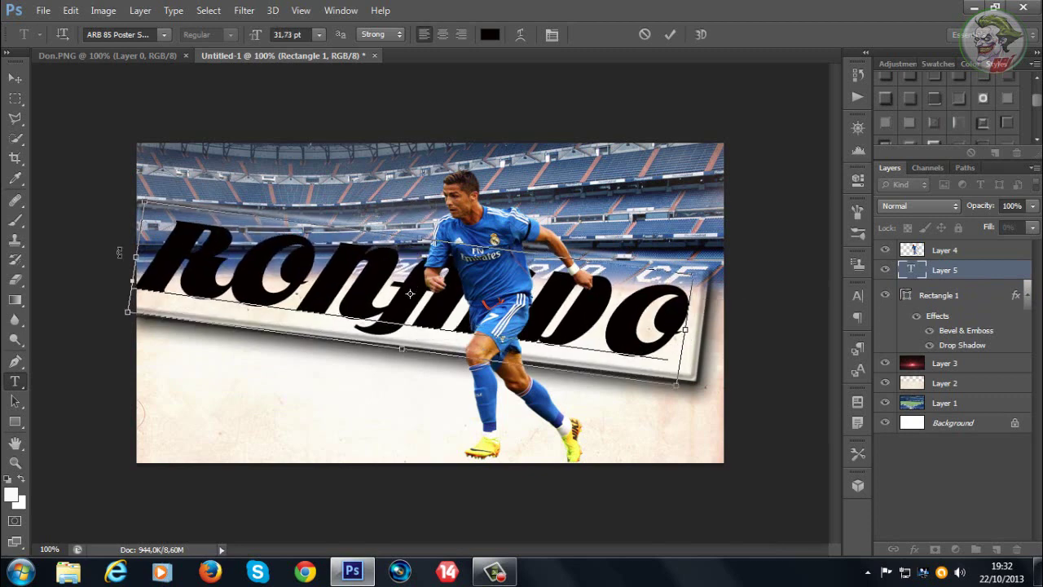
drag(143, 264, 144, 266)
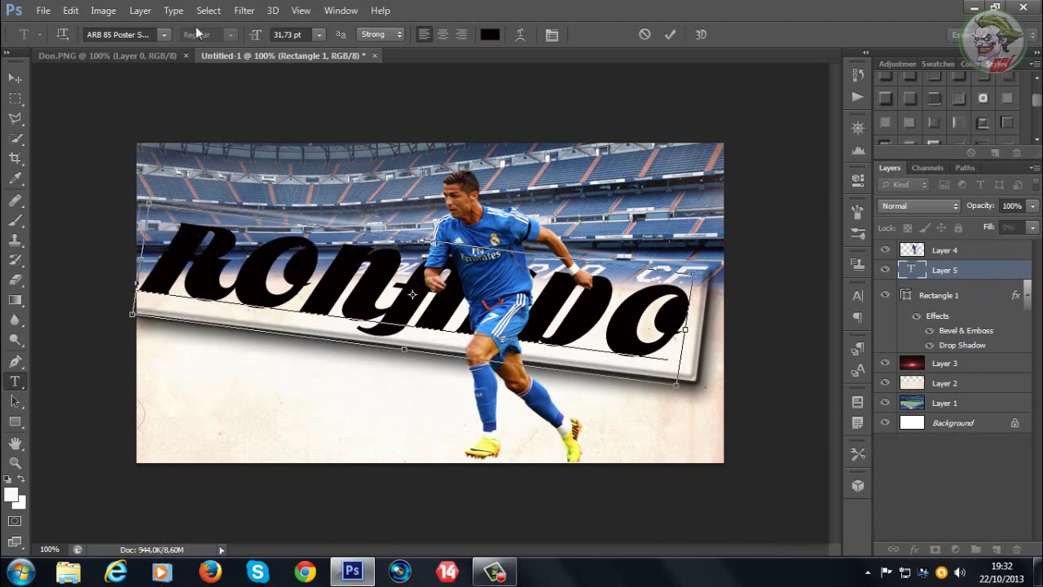
- Try other fonts on the whole RONALDO text, through Angelina and American Purpose to abeatbyKai
key(ctrl+a)
click(147, 35)
key(Up)
key(Up)
key(Up)
key(Up)
key(Up)
key(Up)
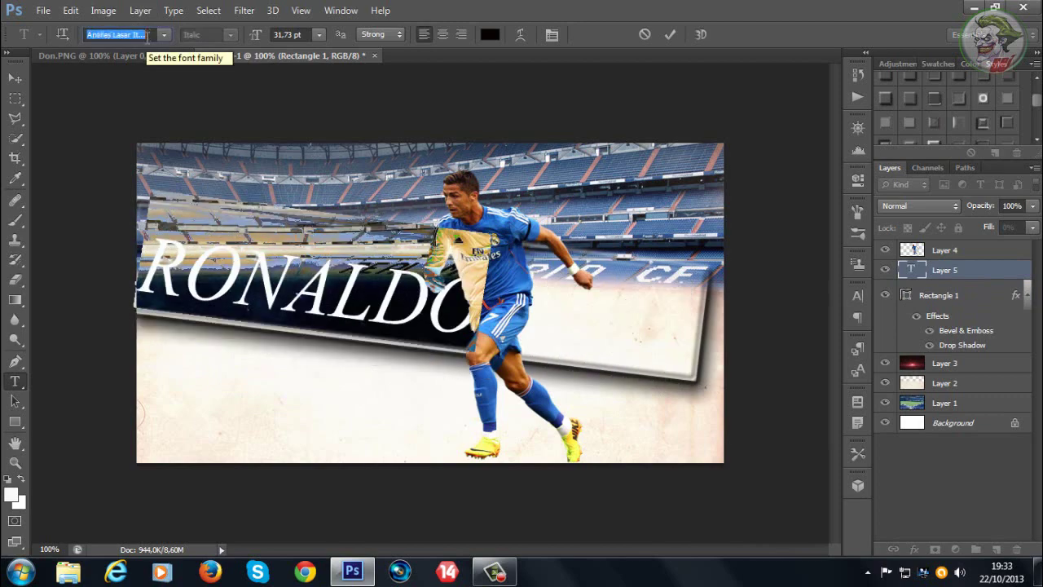
scroll(147, 34, up, 5)
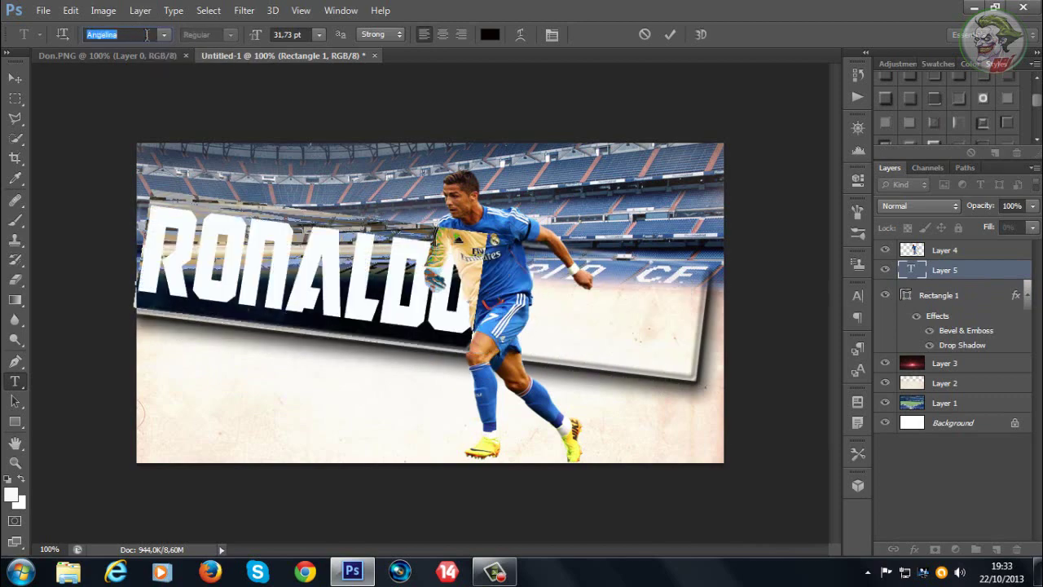
scroll(146, 35, up, 4)
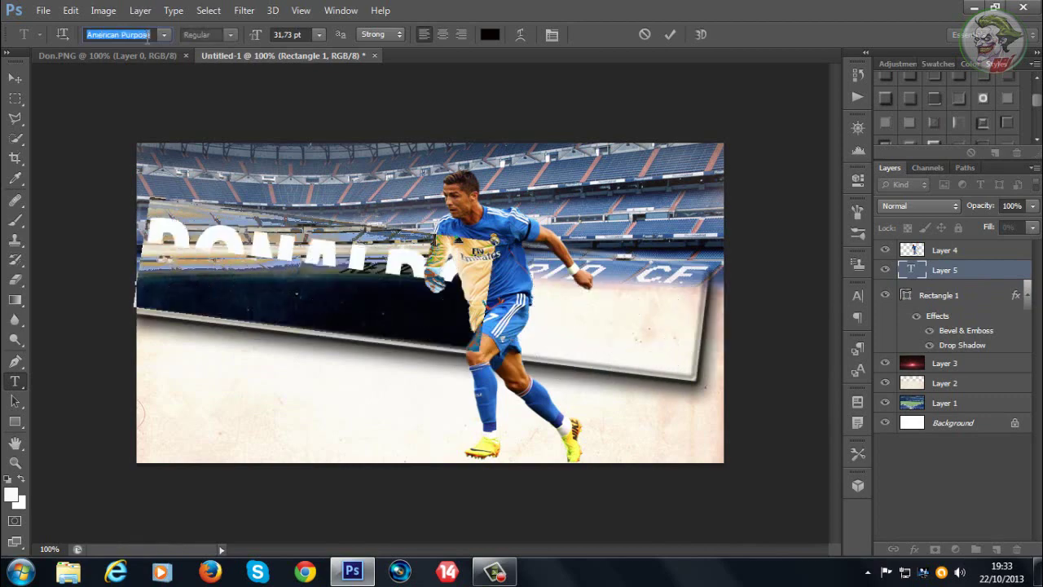
scroll(146, 34, up, 2)
key(Up)
key(Up)
key(Up)
key(Up)
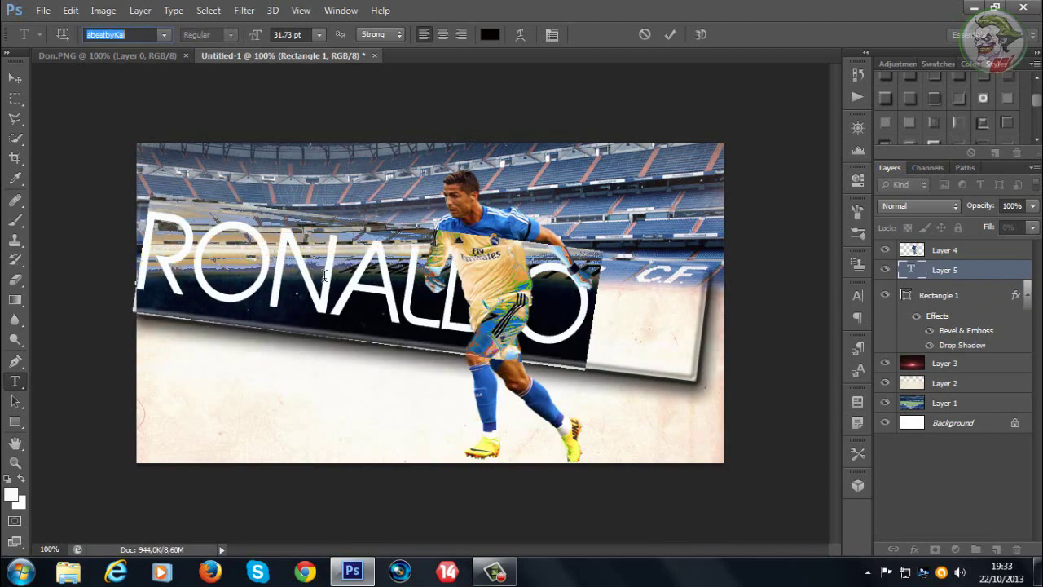
- Set the RONALDO text's size to 36.73 pt and shift it slightly within the rectangle
double_click(403, 301)
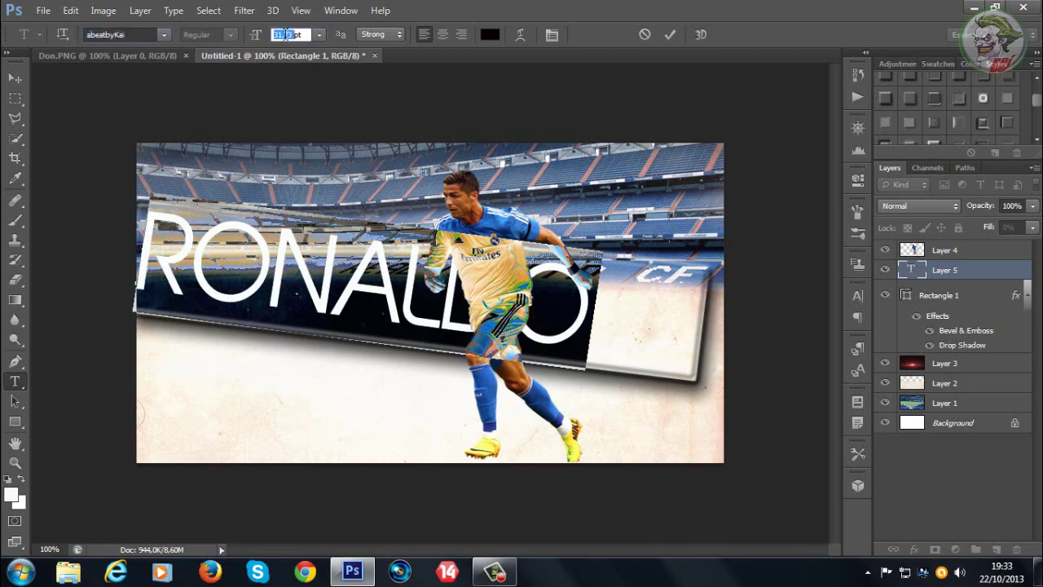
scroll(285, 34, up, 6)
scroll(285, 35, down, 1)
drag(428, 404, 436, 411)
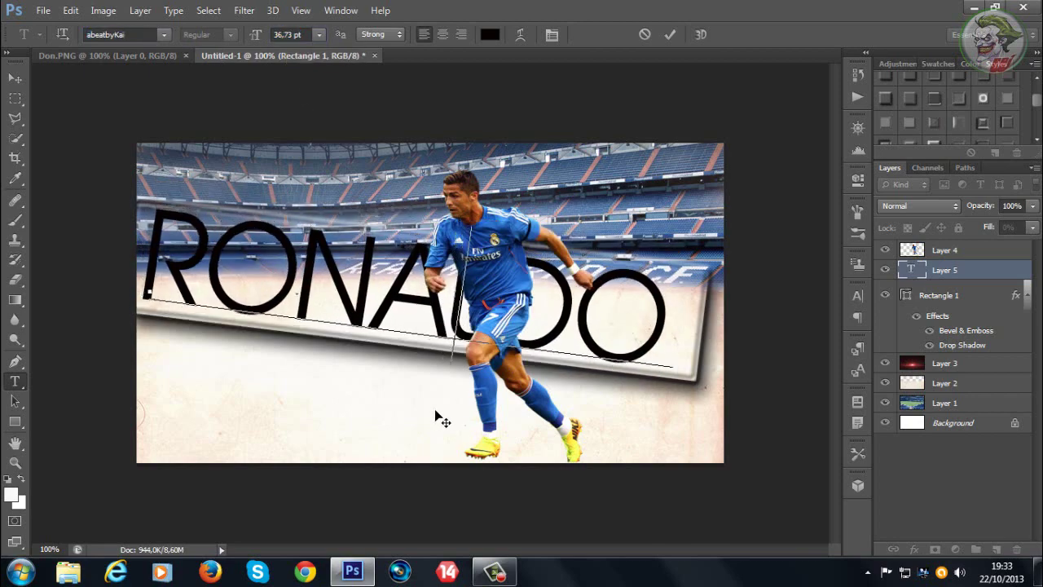
- Try further fonts on the RONALDO text, including A Star is Born and Gill Sans Ultra Bold
click(139, 35)
key(Up)
key(Up)
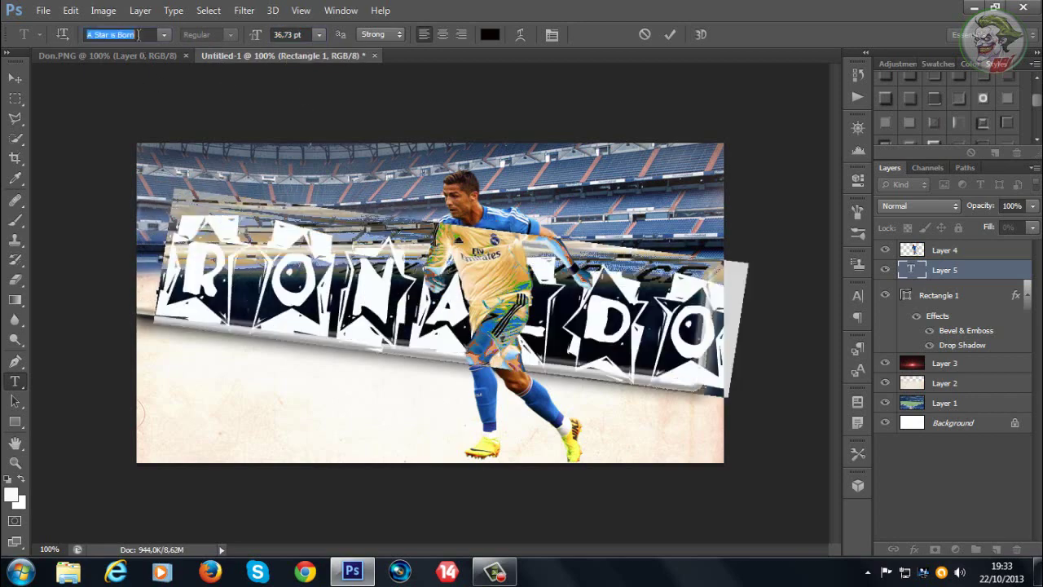
key(Up)
key(Up)
key(Up)
key(Up)
key(Up)
key(Up)
click(164, 36)
drag(348, 85, 347, 286)
click(298, 244)
click(306, 271)
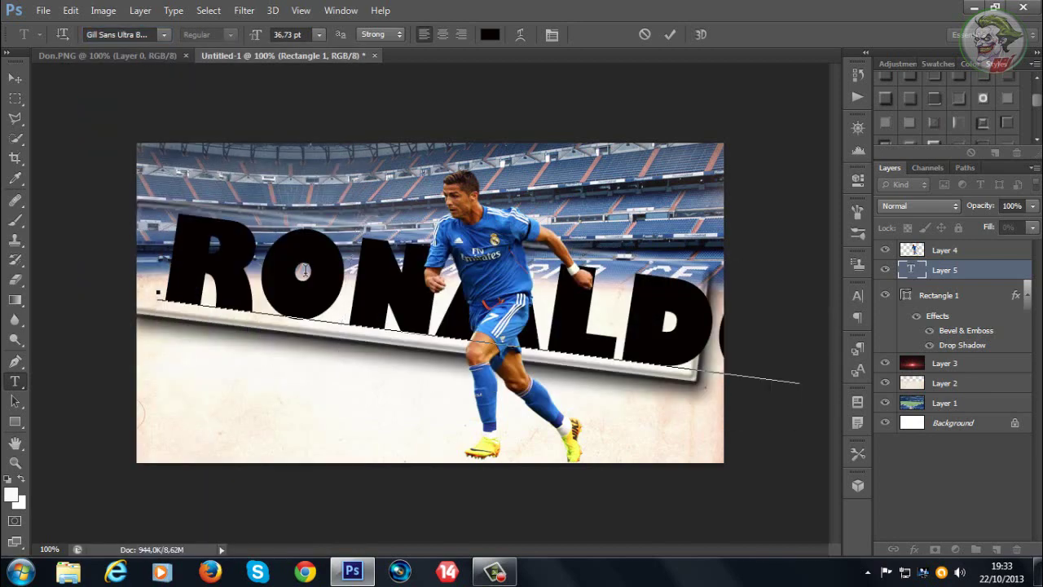
- Go through more fonts for the RONALDO text and set it in Capture it
double_click(305, 272)
click(134, 36)
key(Up)
key(Up)
key(Up)
key(Up)
key(Up)
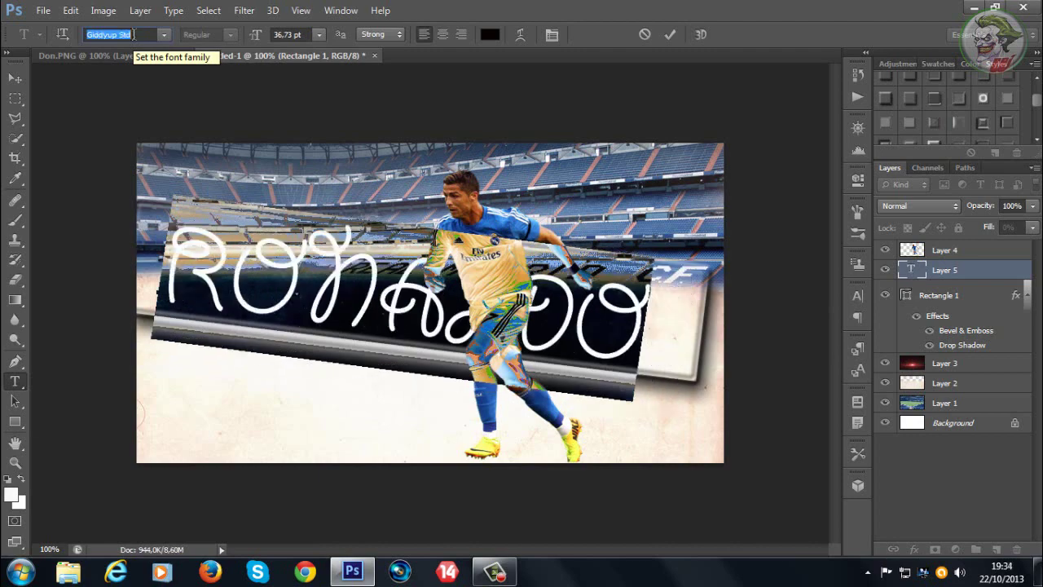
key(Up)
key(Up)
double_click(300, 283)
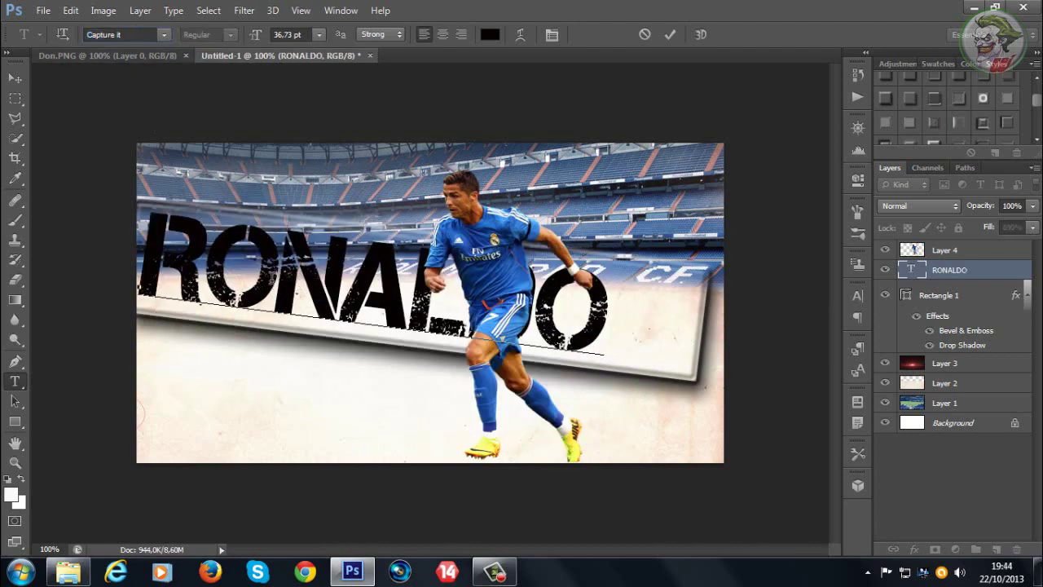
- Stretch the RONALDO text across the rectangle to the right edge, make it taller at about 38.83 pt and commit it
double_click(274, 278)
click(619, 256)
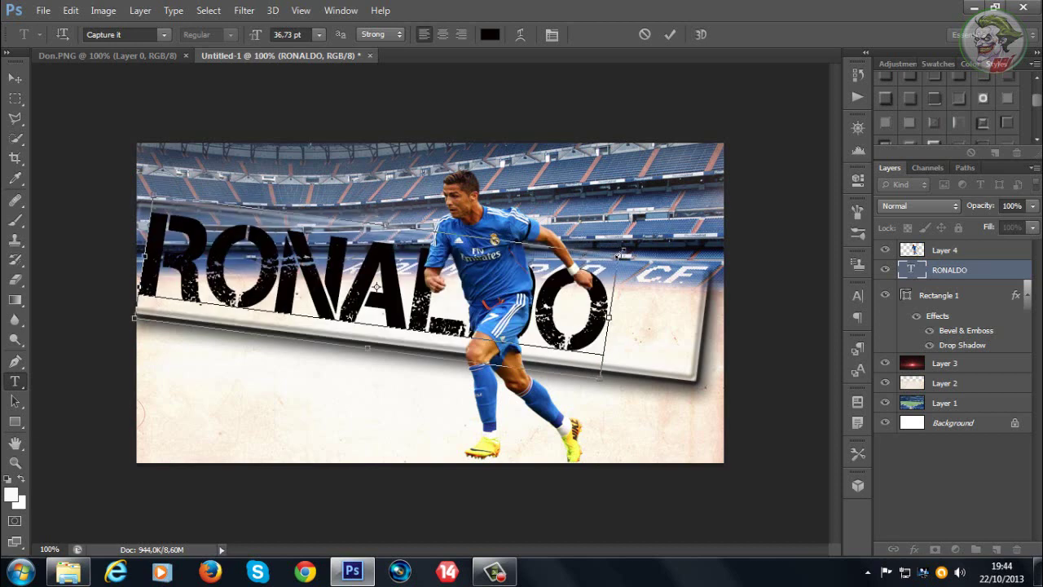
drag(620, 256, 684, 271)
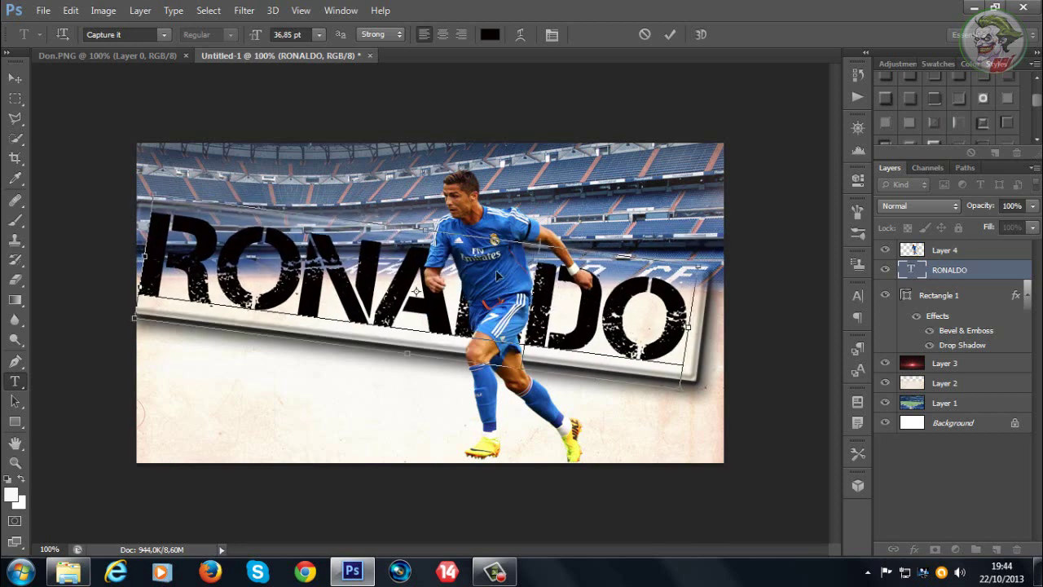
drag(430, 226, 428, 225)
drag(414, 353, 413, 362)
click(44, 12)
click(44, 12)
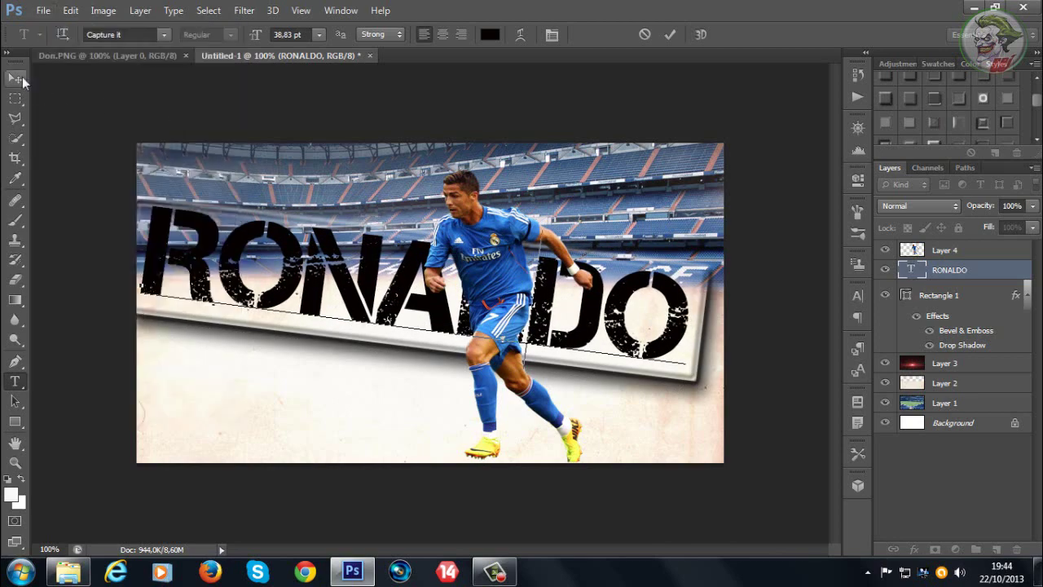
click(16, 79)
- Browse the Flare folder and open the image Optical-8b-psdbox
click(47, 13)
click(62, 42)
click(657, 47)
click(658, 47)
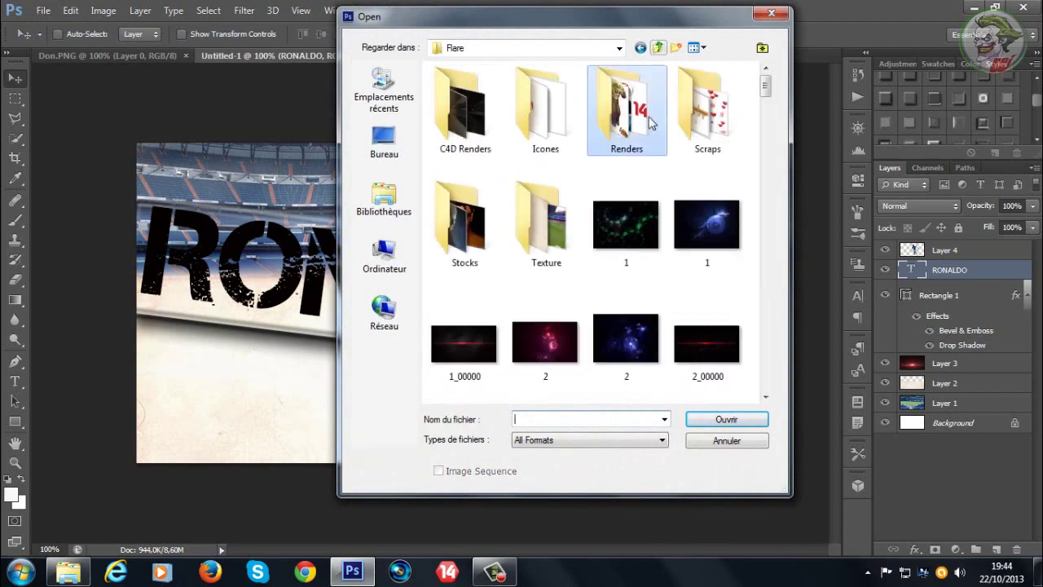
click(701, 222)
scroll(701, 221, down, 20)
scroll(701, 222, down, 7)
scroll(701, 221, up, 11)
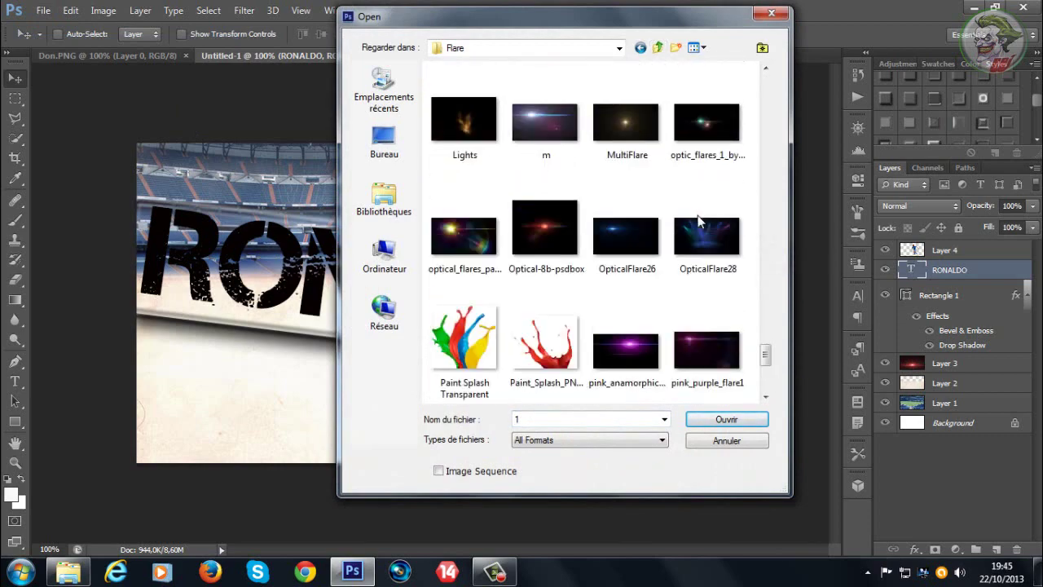
scroll(701, 222, down, 11)
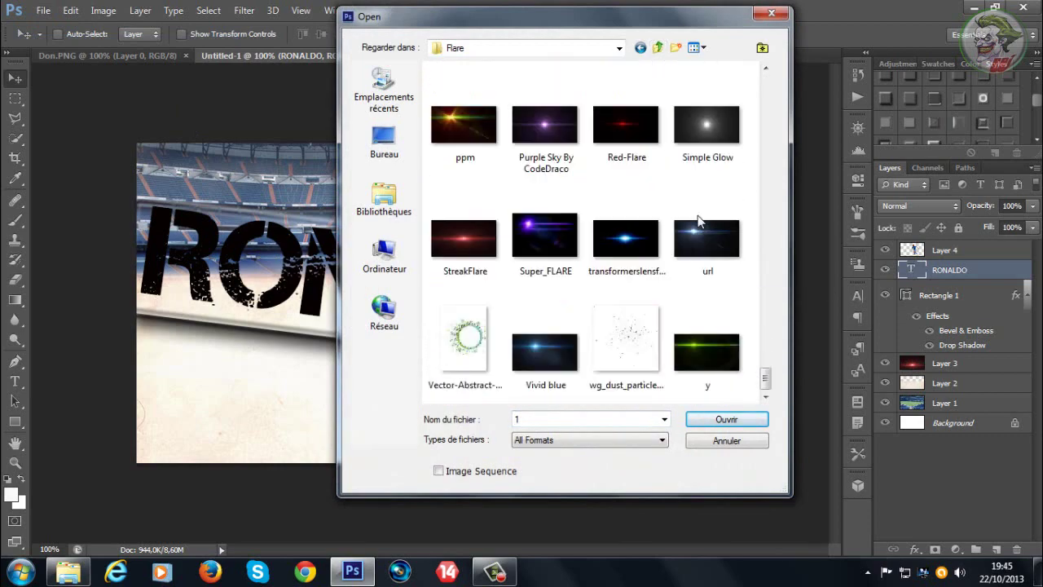
scroll(701, 222, up, 4)
click(538, 380)
click(742, 420)
- Copy the red flare image into the composite as a layer above the RONALDO text and close the flare document
drag(461, 65, 461, 96)
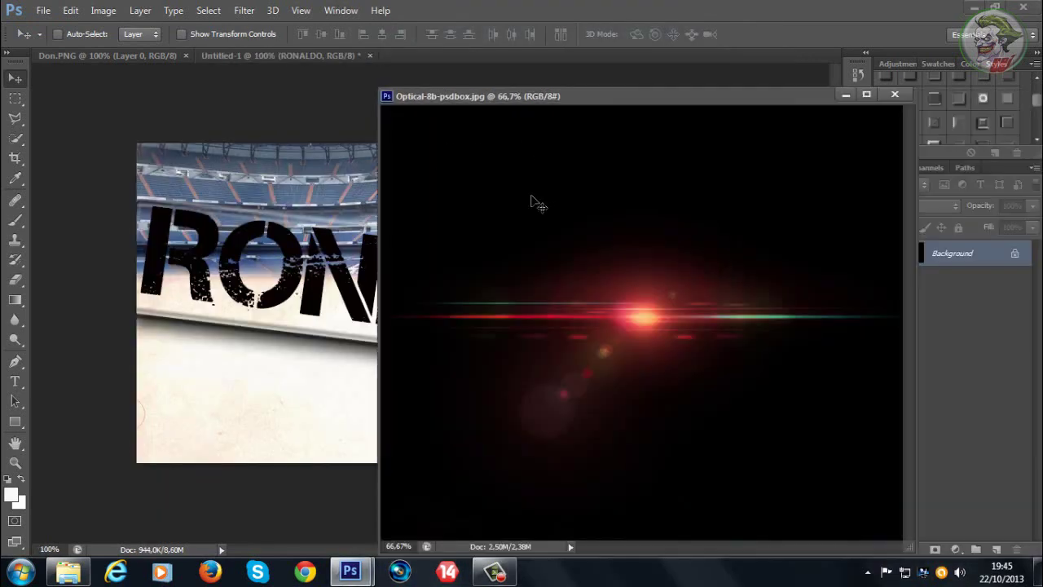
click(866, 96)
click(995, 7)
click(578, 301)
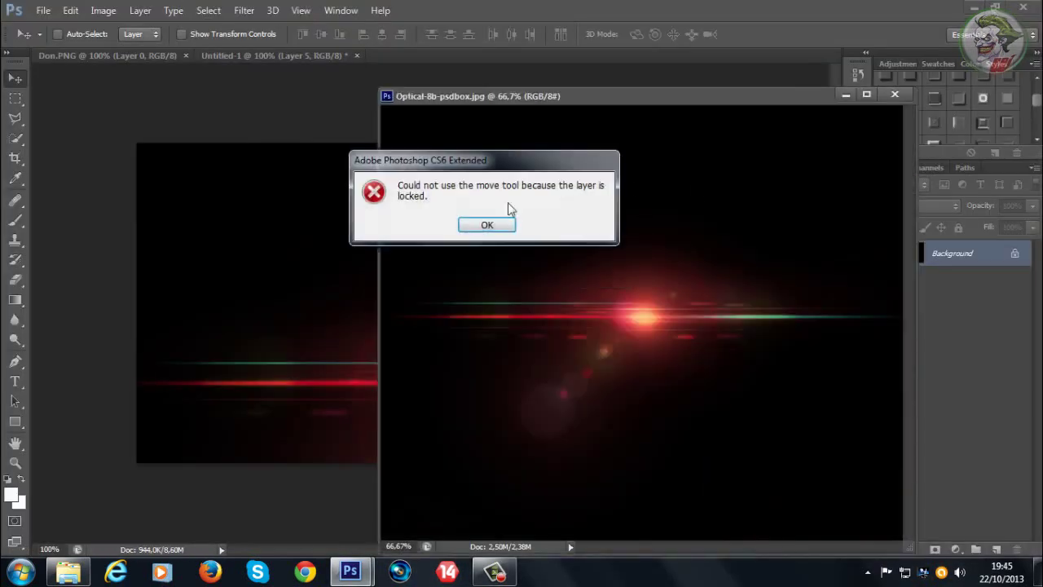
click(486, 223)
click(217, 55)
click(894, 96)
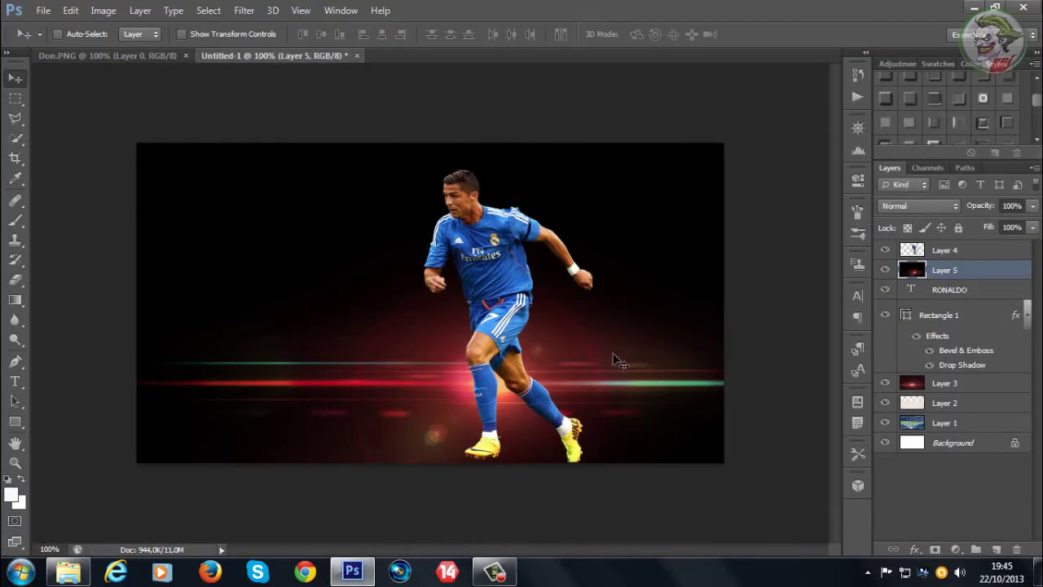
- Set the new flare layer's blending mode to Lighter Color
click(930, 207)
click(929, 233)
scroll(929, 233, down, 5)
scroll(929, 233, up, 4)
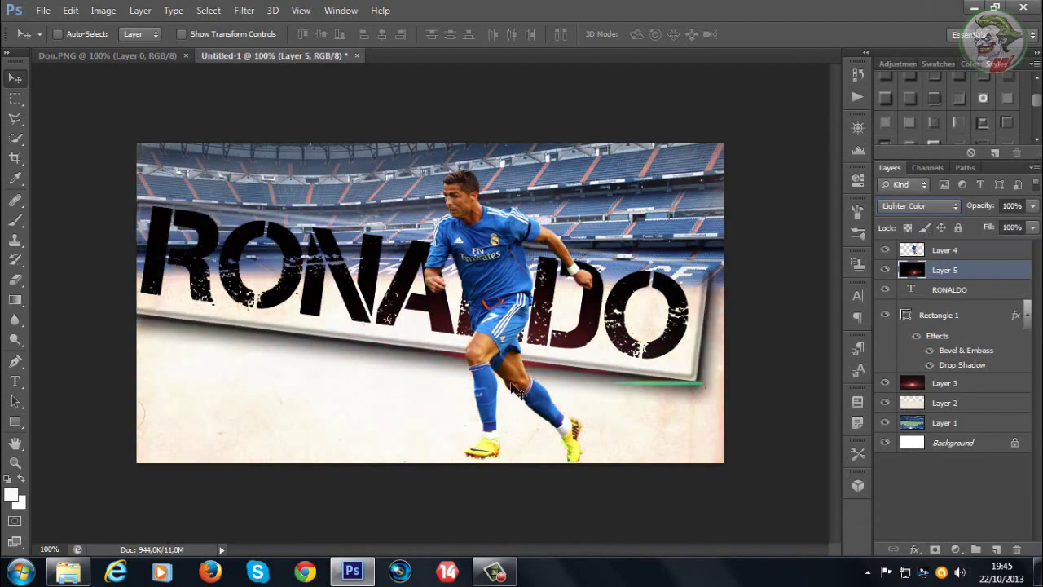
- Free-transform the red flare layer: squash its height to about 55%, rotate it about 5.85° and centre it over the RONALDO text
drag(512, 383, 487, 537)
key(ctrl+t)
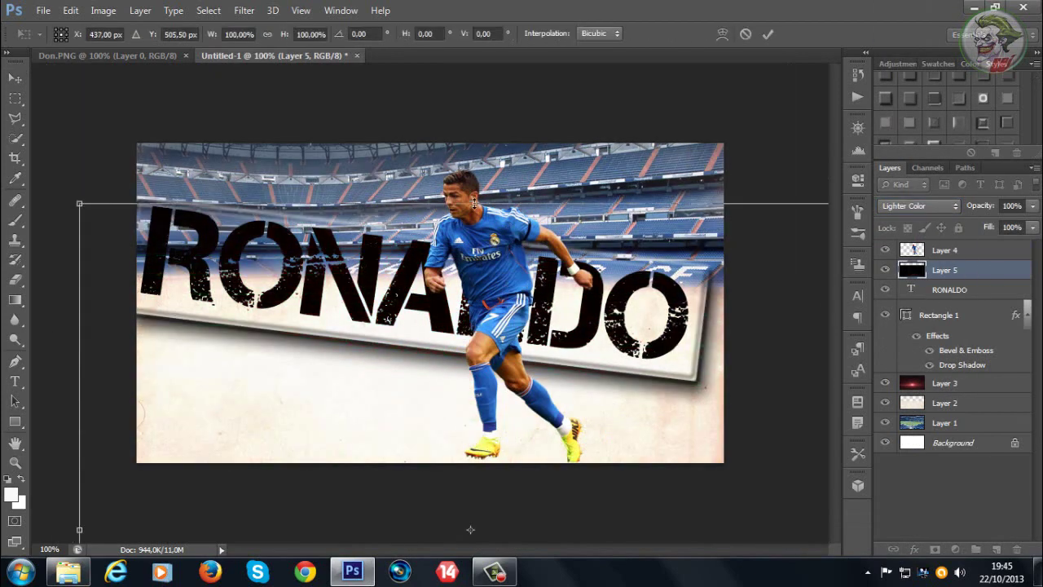
drag(470, 203, 471, 464)
drag(465, 503, 432, 135)
drag(438, 93, 440, 122)
drag(489, 343, 468, 295)
drag(595, 489, 571, 506)
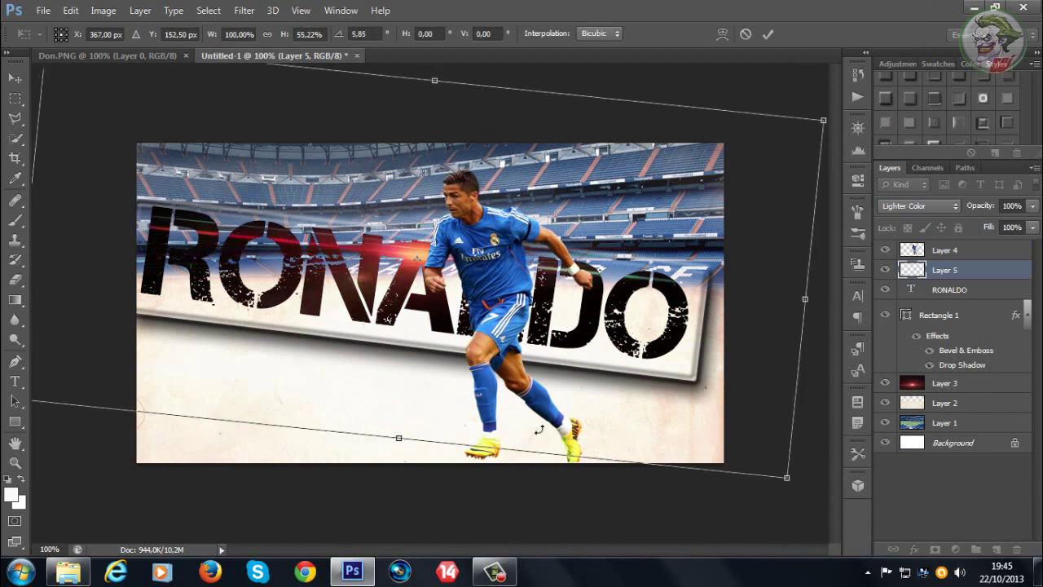
- Shrink the red flare to about 89.7% width and 49.3% height, tilt it to 6.17° along the text, and apply the transformation
drag(513, 368, 514, 400)
drag(404, 468, 406, 430)
drag(403, 357, 454, 370)
drag(83, 246, 166, 254)
mouse_move(309, 332)
mouse_down()
mouse_move(217, 321)
mouse_move(221, 333)
mouse_move(299, 327)
mouse_up()
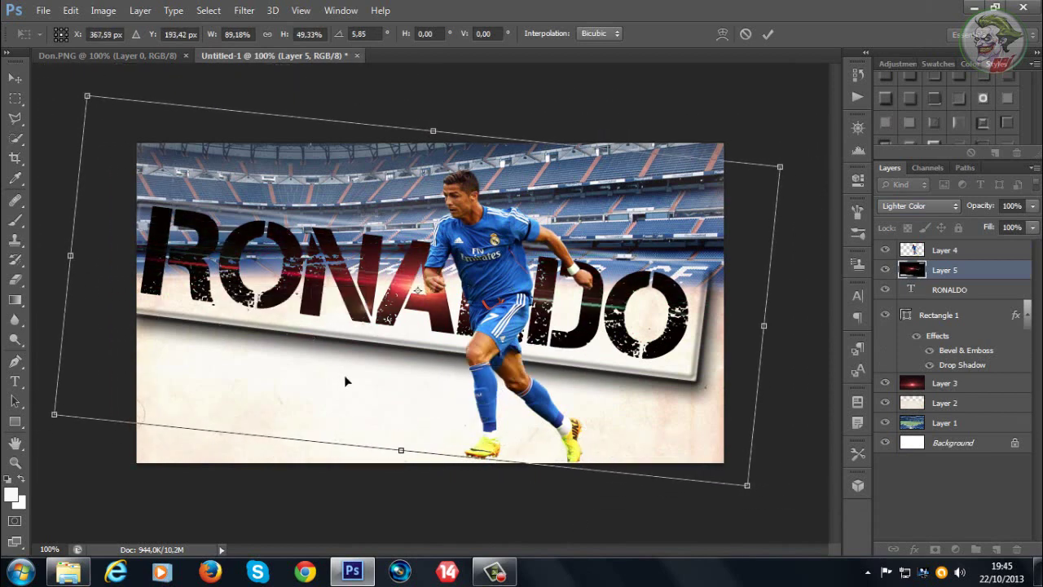
drag(562, 499, 571, 497)
click(15, 78)
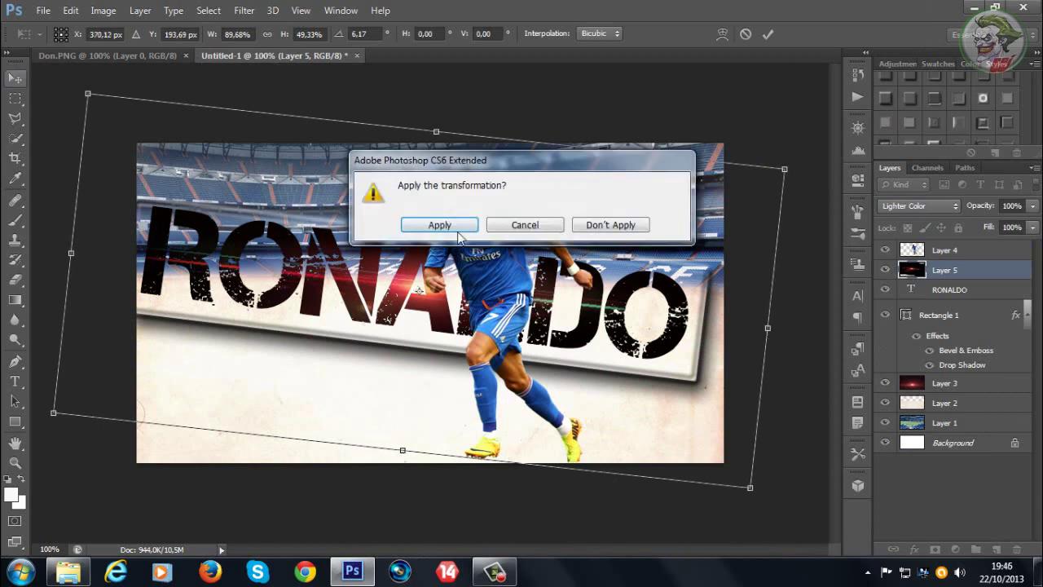
key(Return)
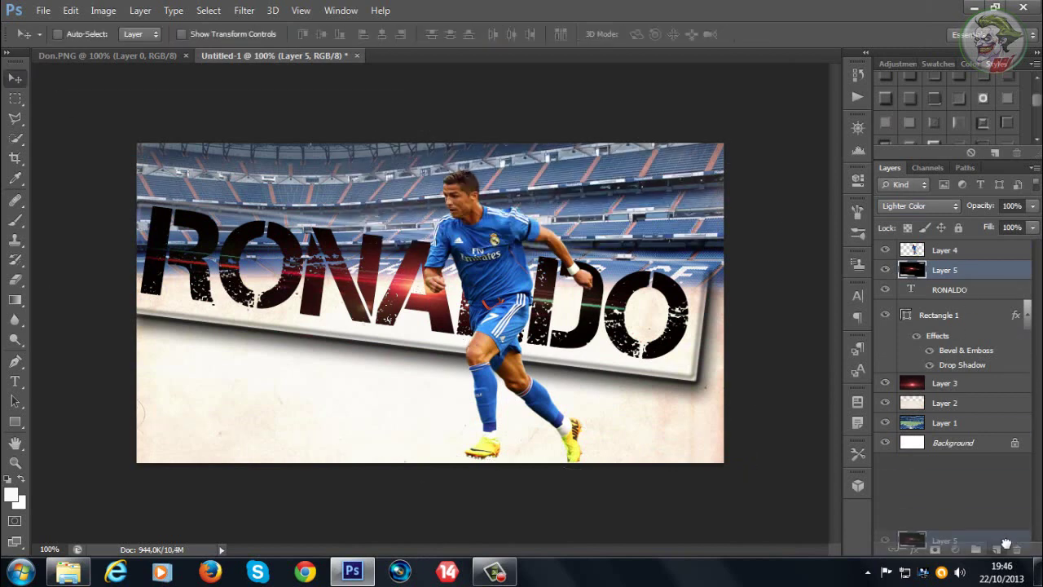
- Duplicate the red flare layer twice and offset the copies slightly to multiply the light streaks across the RONALDO text
drag(1006, 544, 997, 548)
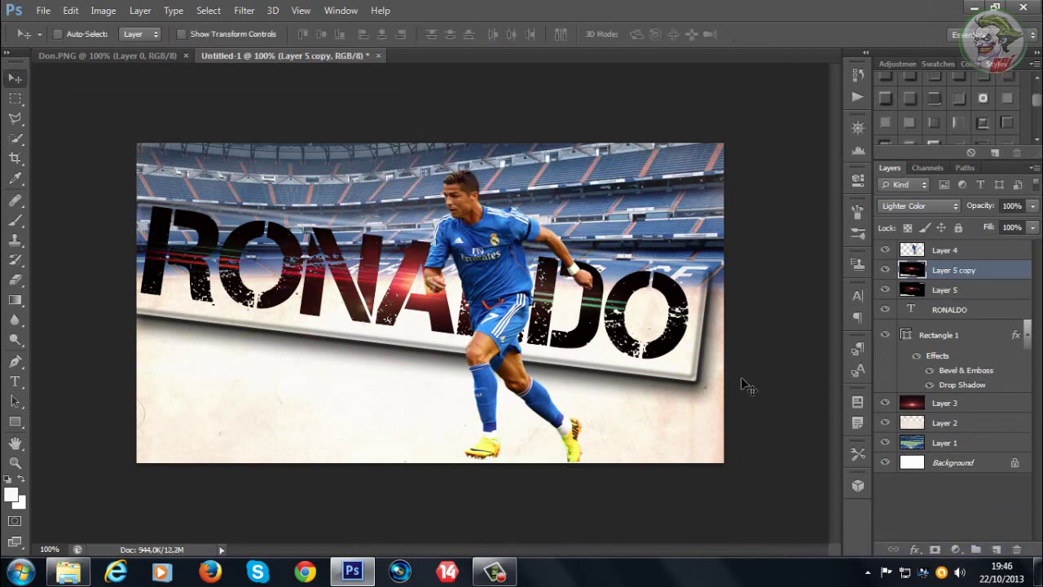
drag(993, 538, 997, 548)
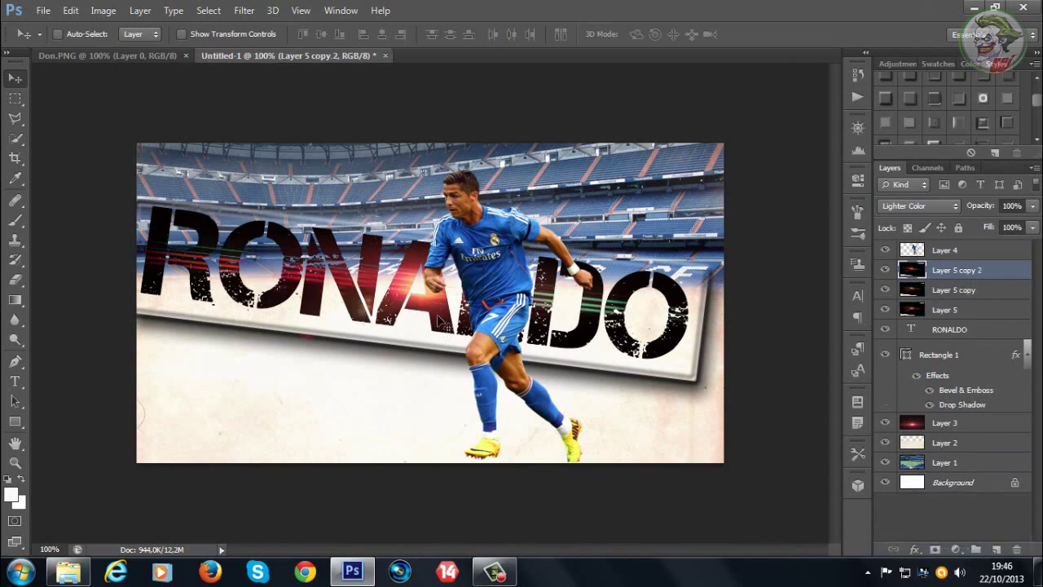
drag(440, 322, 427, 320)
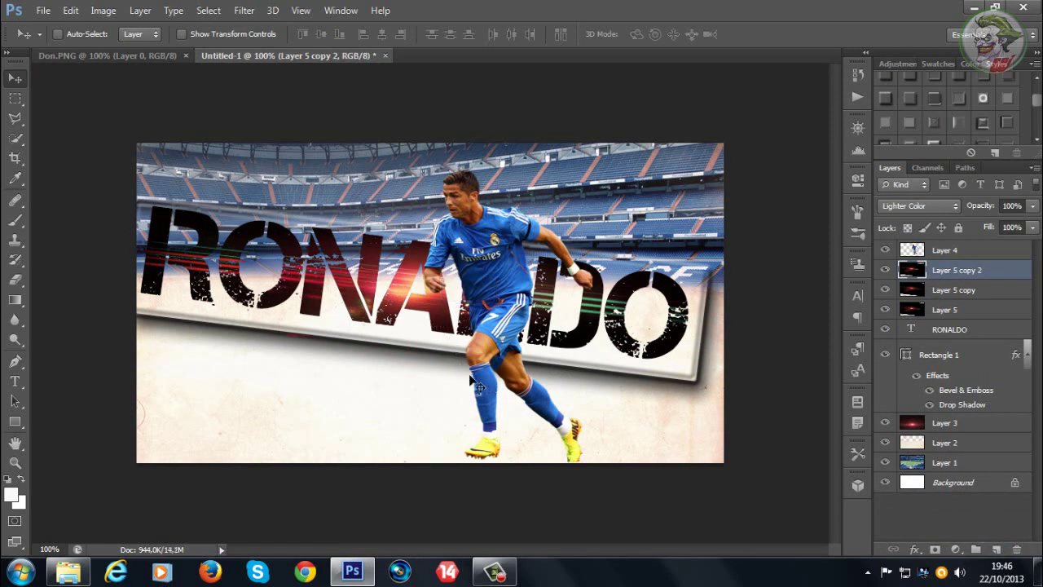
- Browse the Flare folder and open a blue flare image
click(50, 18)
click(69, 41)
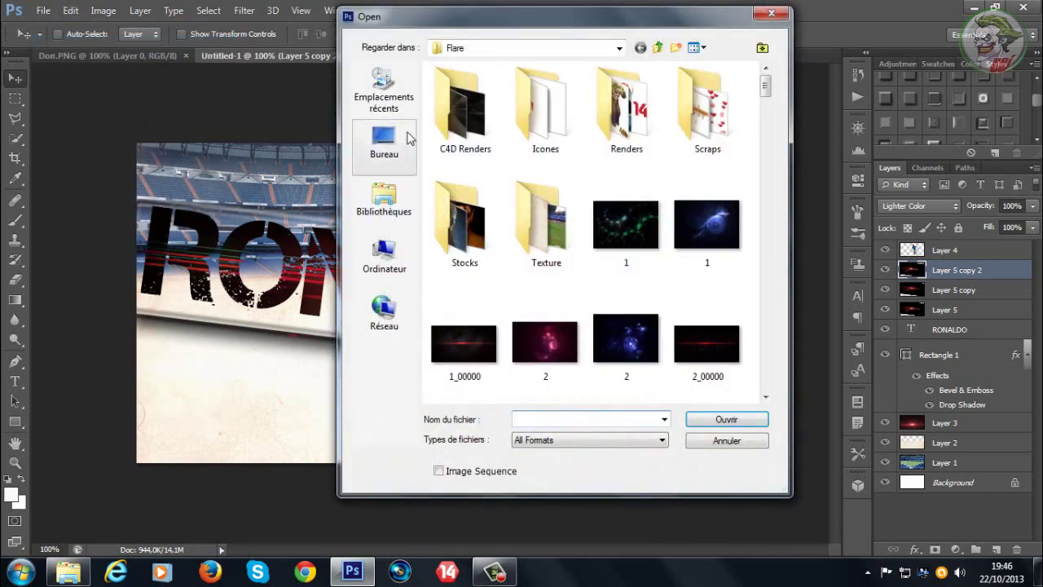
scroll(551, 255, down, 15)
scroll(560, 320, up, 10)
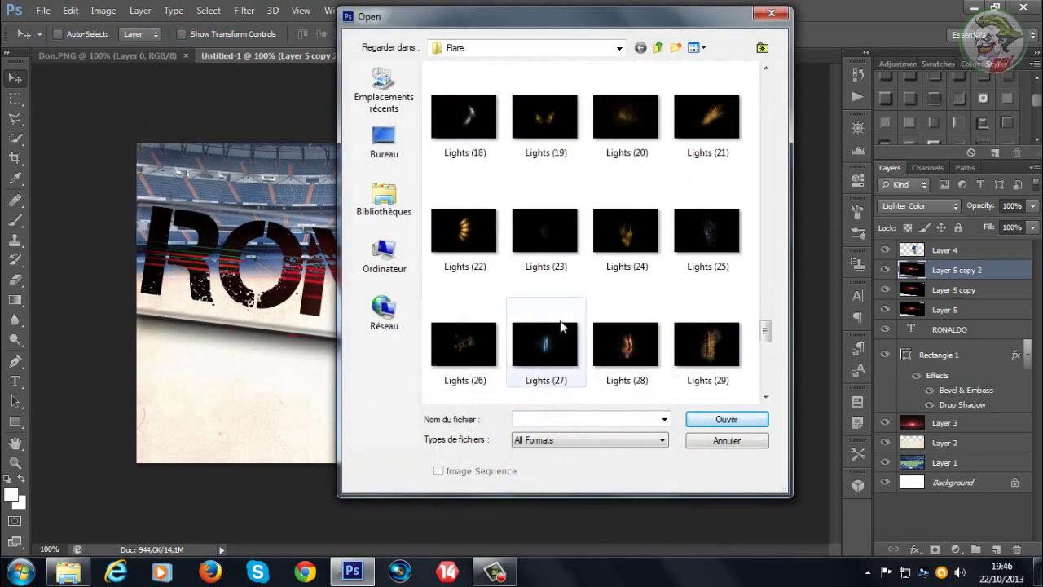
double_click(461, 281)
- Copy the blue flare into the composite as a layer just below the player, close its document and position the flare over the image
drag(438, 59, 440, 88)
mouse_move(499, 200)
mouse_down()
mouse_move(430, 176)
mouse_move(330, 255)
mouse_up()
click(929, 89)
drag(607, 269, 564, 269)
- Set the blue flare layer's blending mode to Screen
click(908, 207)
click(908, 206)
scroll(908, 207, up, 4)
drag(447, 302, 477, 310)
click(919, 206)
click(905, 169)
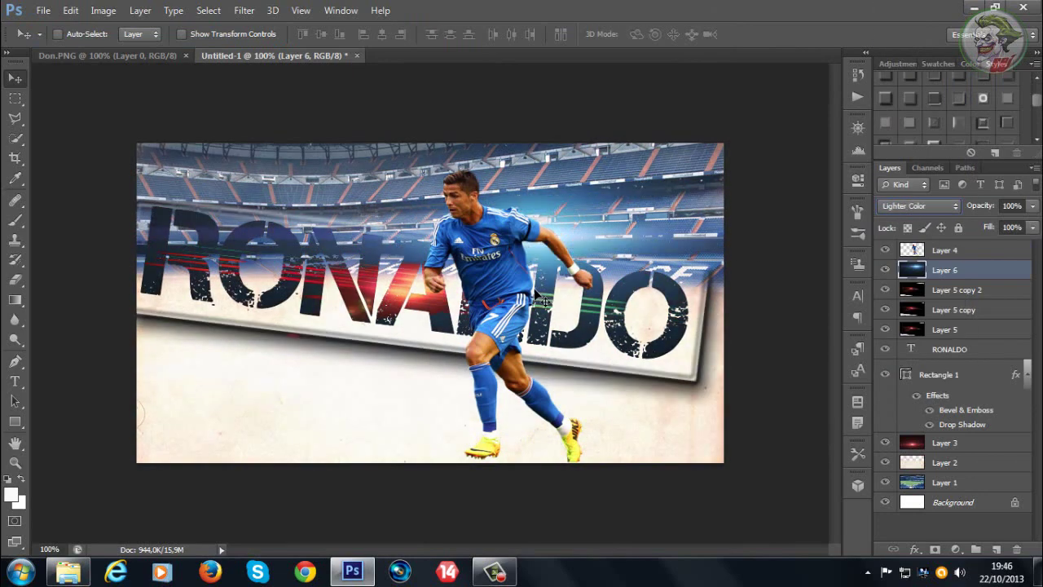
key(Up)
key(Up)
key(Up)
- Free-transform the blue flare to about 65.6% width and 37.2% height, rotate it 6.82°, place it beside the player's shoulder and commit
drag(535, 295, 444, 402)
key(ctrl+t)
drag(447, 149, 447, 283)
drag(446, 343, 517, 181)
drag(106, 122, 353, 226)
drag(383, 273, 160, 171)
drag(713, 127, 670, 169)
drag(602, 204, 626, 187)
drag(700, 346, 692, 380)
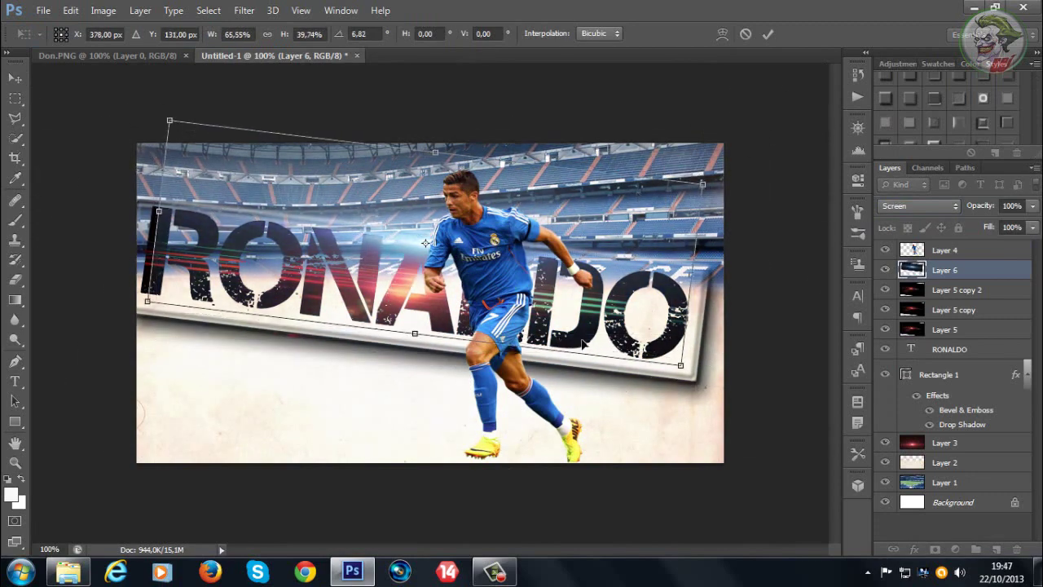
drag(425, 243, 425, 232)
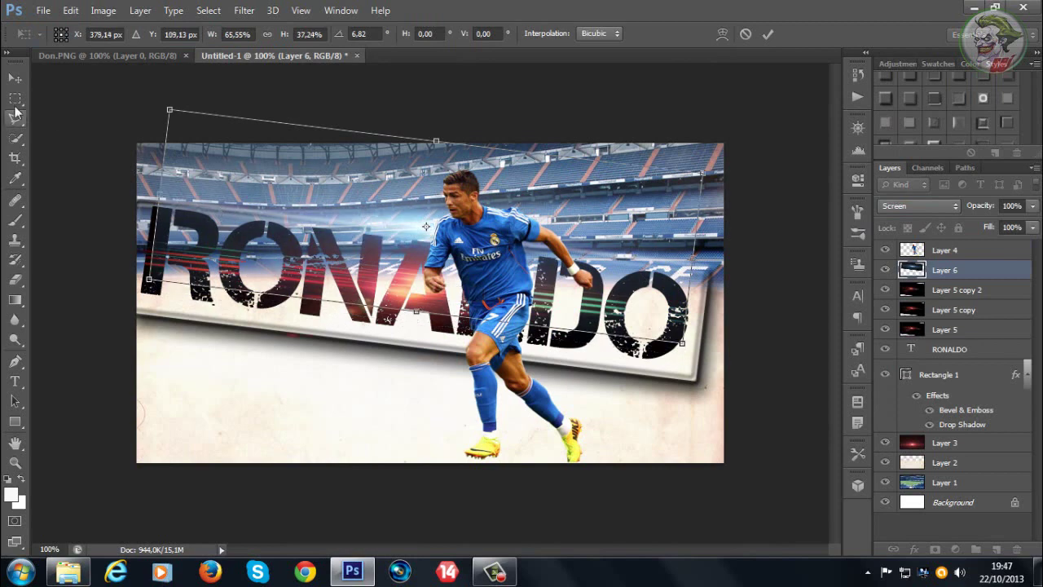
key(Return)
- Enlarge the blue flare to about 109% width and 111% height by extending it outward, and apply the transformation
key(ctrl+t)
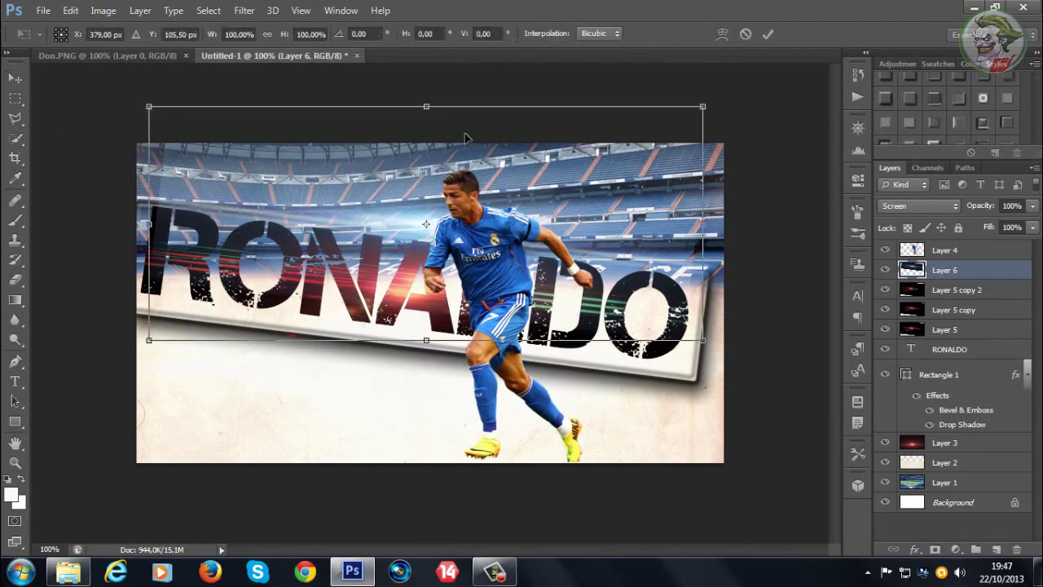
drag(426, 107, 426, 87)
drag(706, 215, 756, 214)
drag(452, 87, 452, 79)
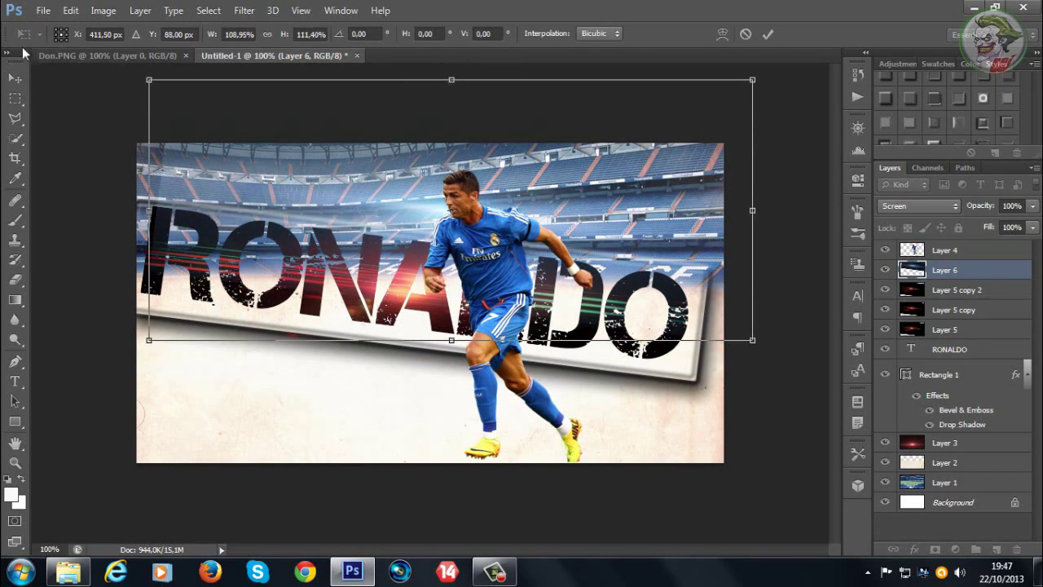
click(20, 81)
click(437, 223)
- Squash the blue flare to 84.5% height, rotate it about 1.6° along the frame's upper edge beside the player, and apply the transformation
mouse_move(461, 302)
mouse_down()
mouse_move(492, 290)
mouse_move(471, 308)
mouse_up()
key(ctrl+t)
drag(415, 365, 425, 325)
drag(454, 273, 444, 294)
drag(594, 392, 592, 398)
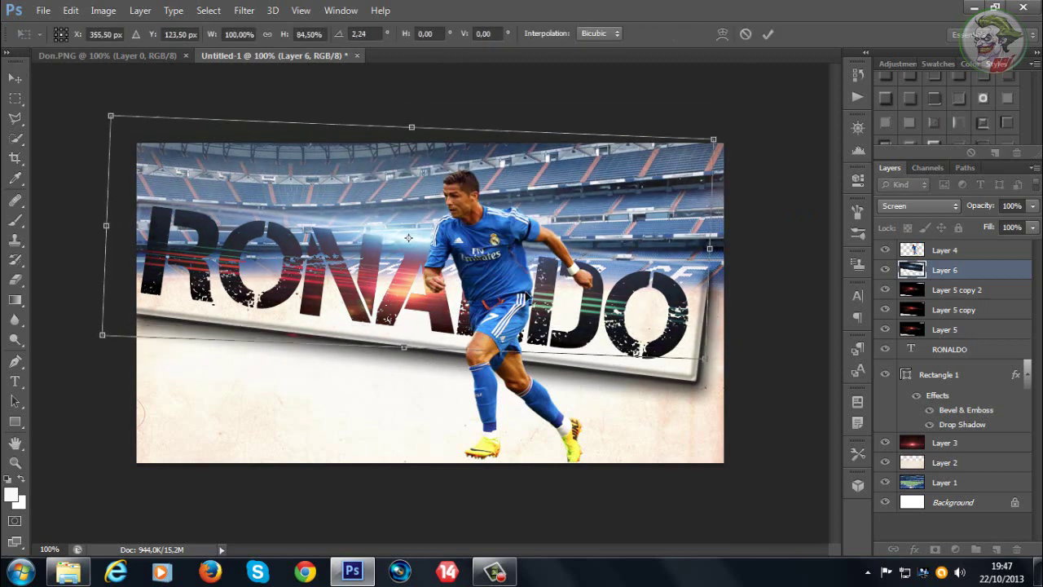
drag(527, 300, 522, 291)
drag(724, 314, 733, 316)
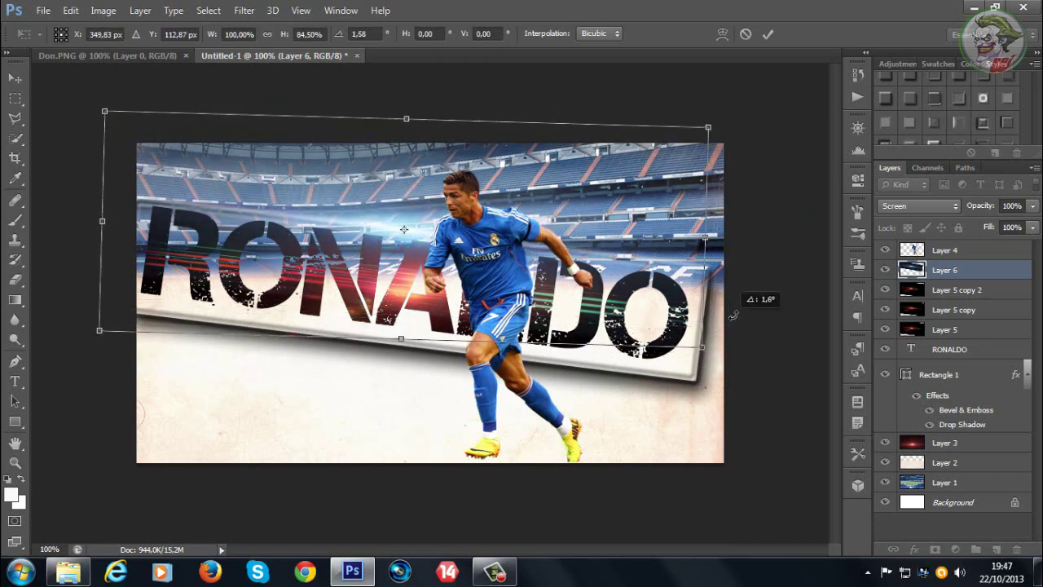
click(15, 78)
click(469, 222)
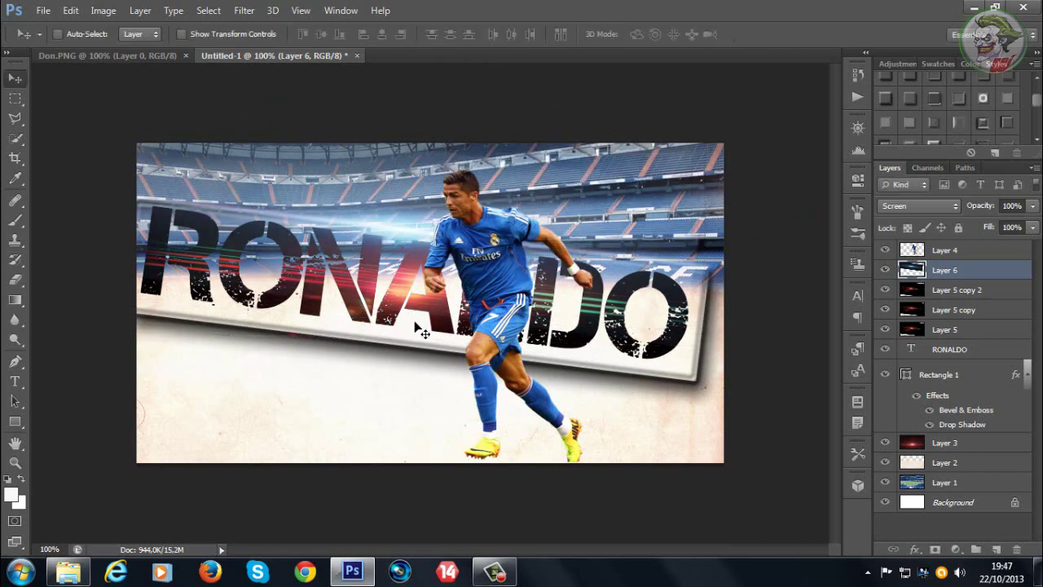
- Soften the blue flare layer's edges with the Eraser at size 48 and 45% opacity
key(e)
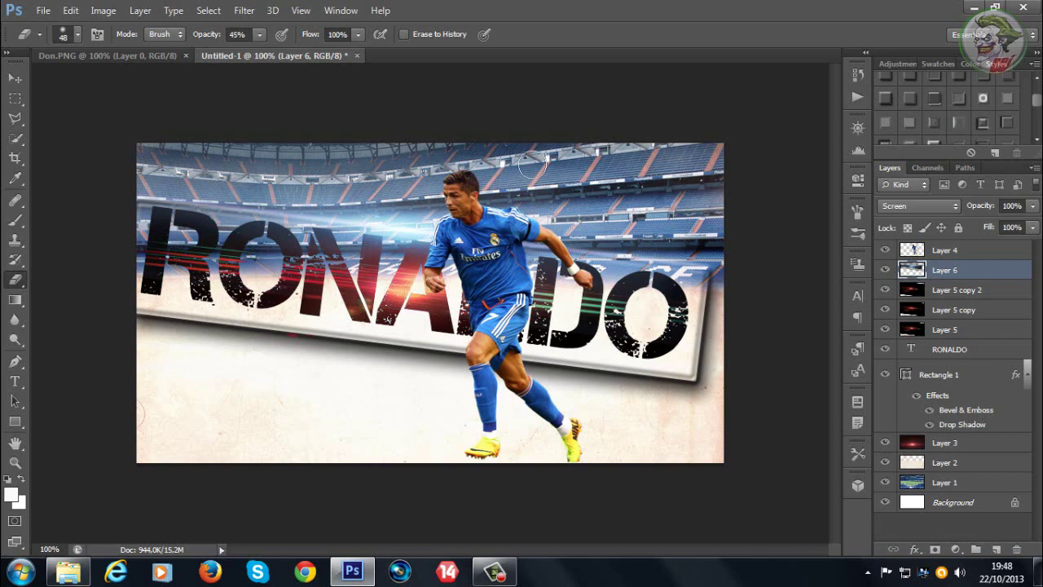
click(25, 82)
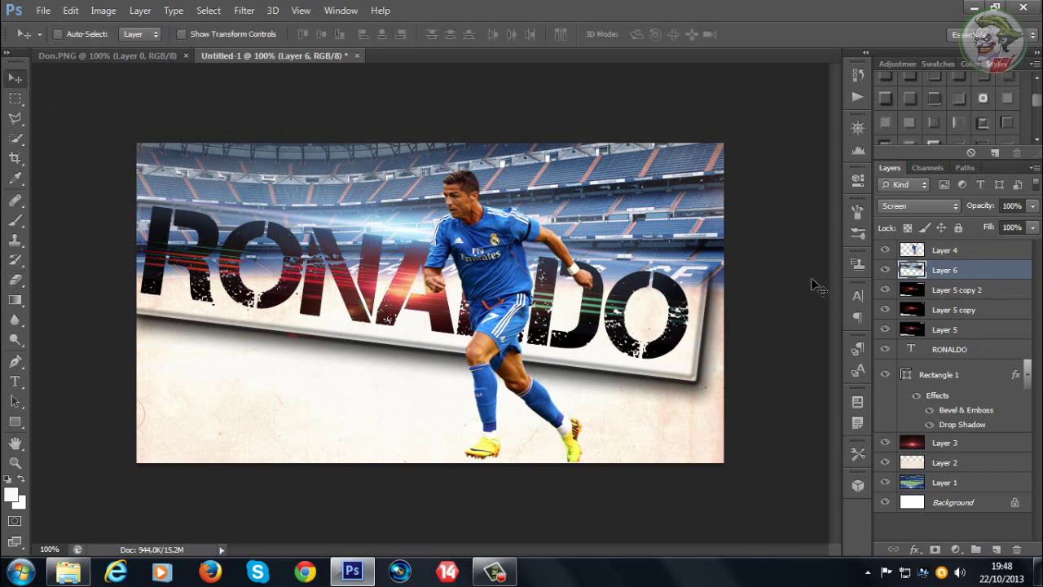
key(e)
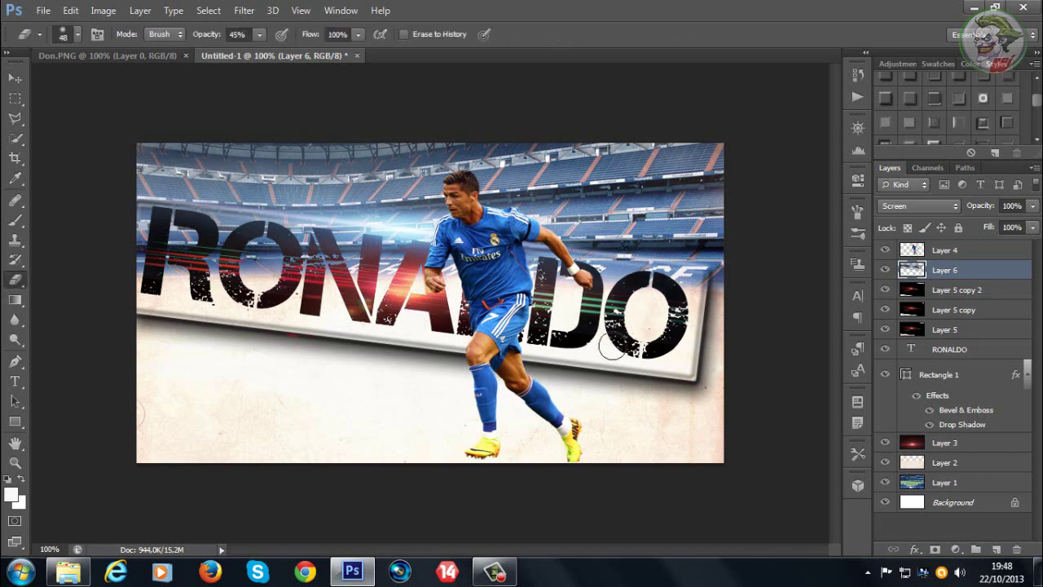
key(v)
mouse_move(326, 233)
mouse_down()
mouse_move(352, 237)
mouse_move(321, 223)
mouse_up()
click(71, 11)
click(91, 51)
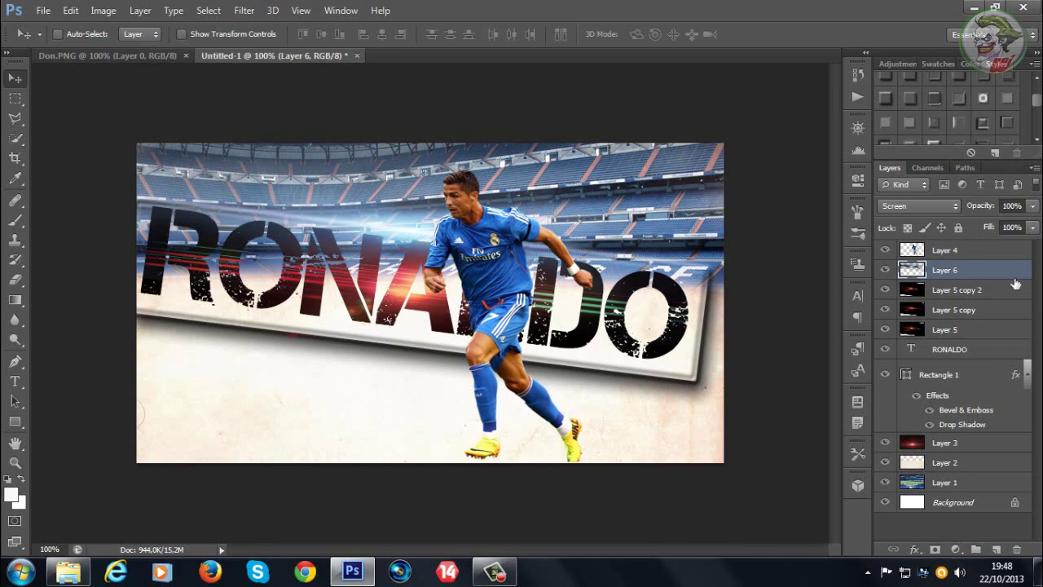
- Duplicate the blue flare layer and move the copy onto the frame's lower edge, beside the player's legs
key(ctrl+j)
mouse_move(408, 341)
mouse_down()
mouse_move(415, 368)
mouse_move(433, 368)
mouse_up()
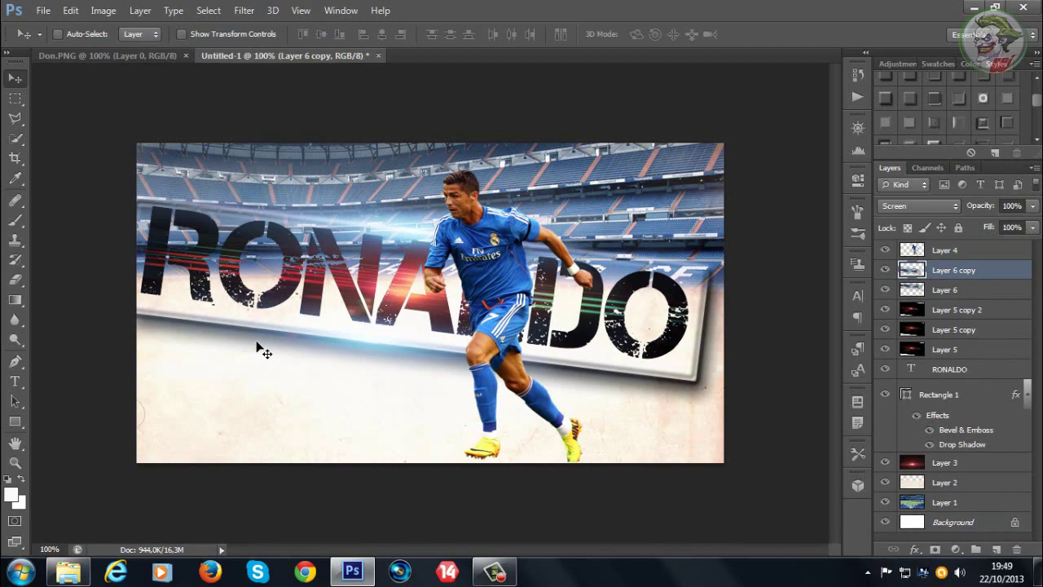
- Open the Portugal-logo1, Real_Madrid_logo and Swoosh_Nike images from the desktop together
click(42, 10)
click(49, 39)
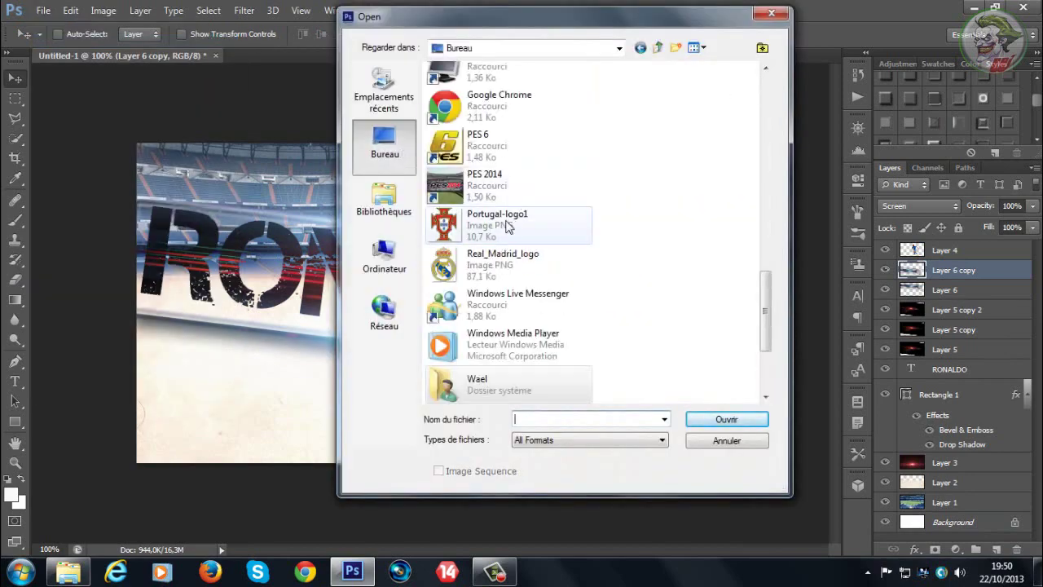
click(507, 226)
ctrl+click(522, 260)
scroll(663, 234, up, 5)
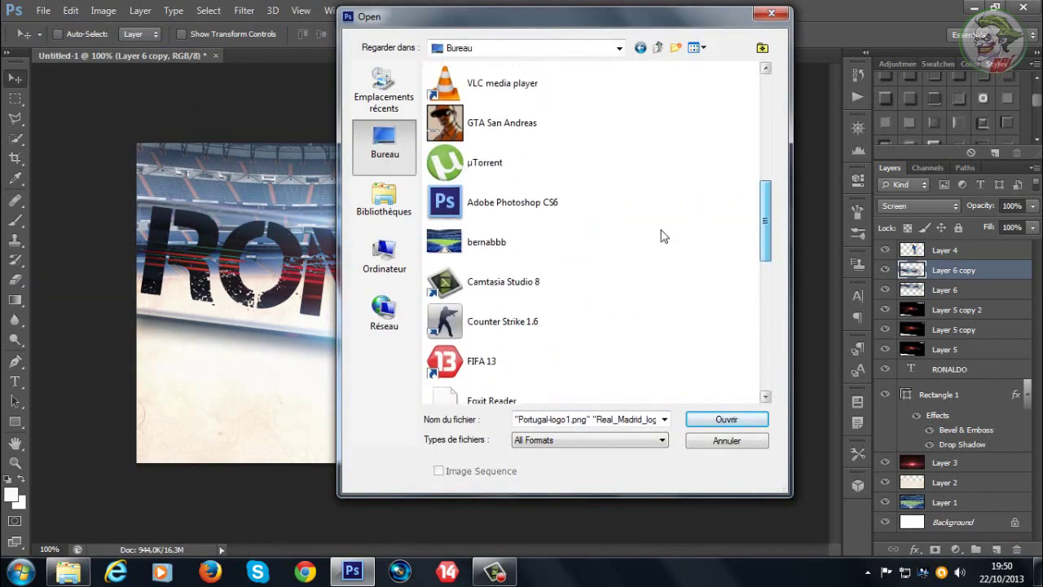
drag(767, 171, 766, 113)
ctrl+click(543, 124)
click(726, 419)
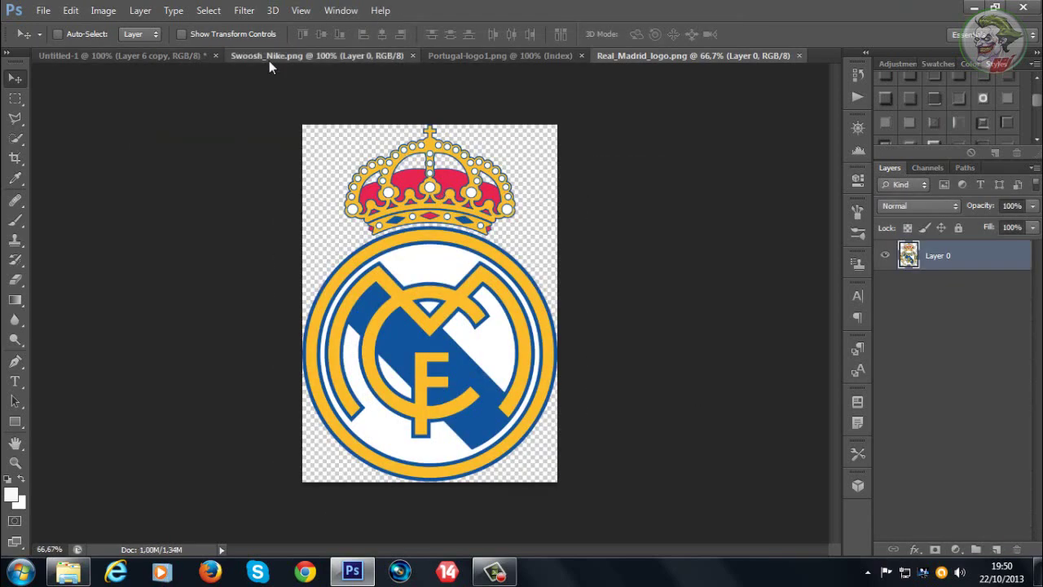
- Copy the Nike swoosh into the composite as a new layer below the player and close its document
drag(273, 59, 329, 70)
click(273, 57)
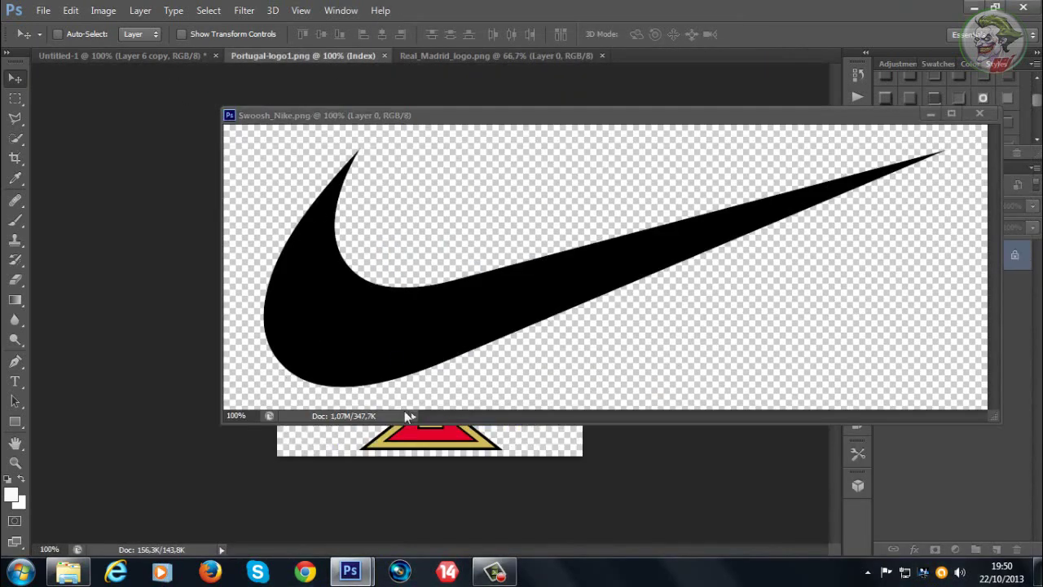
click(184, 56)
drag(372, 117, 483, 103)
drag(522, 153, 252, 315)
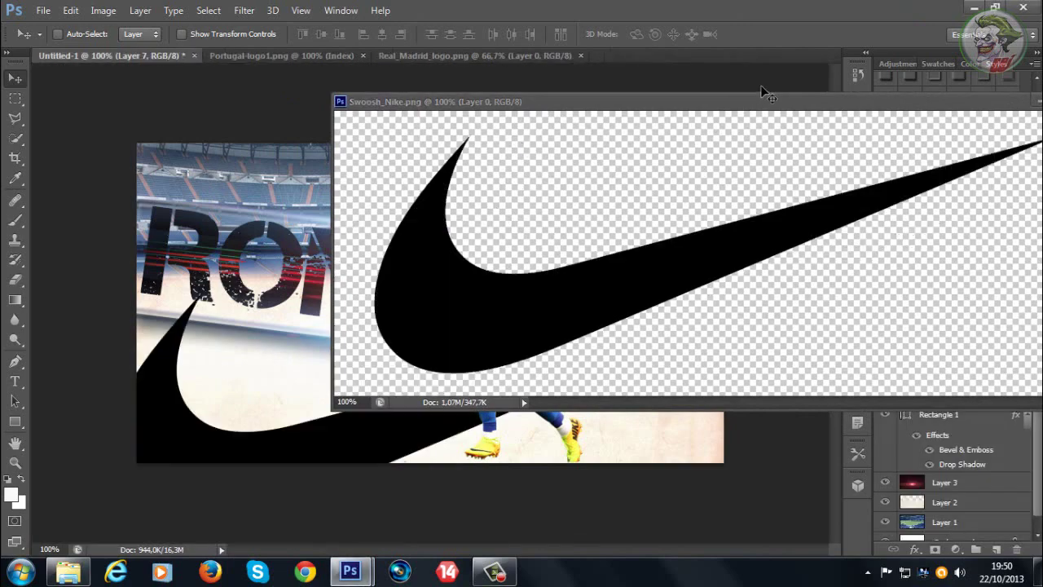
drag(760, 100, 654, 114)
click(983, 112)
- Shrink the Nike swoosh to about 18.4% width and 16.2% height, place it just left of the player's feet, and apply the transformation
key(ctrl+t)
drag(815, 261, 351, 427)
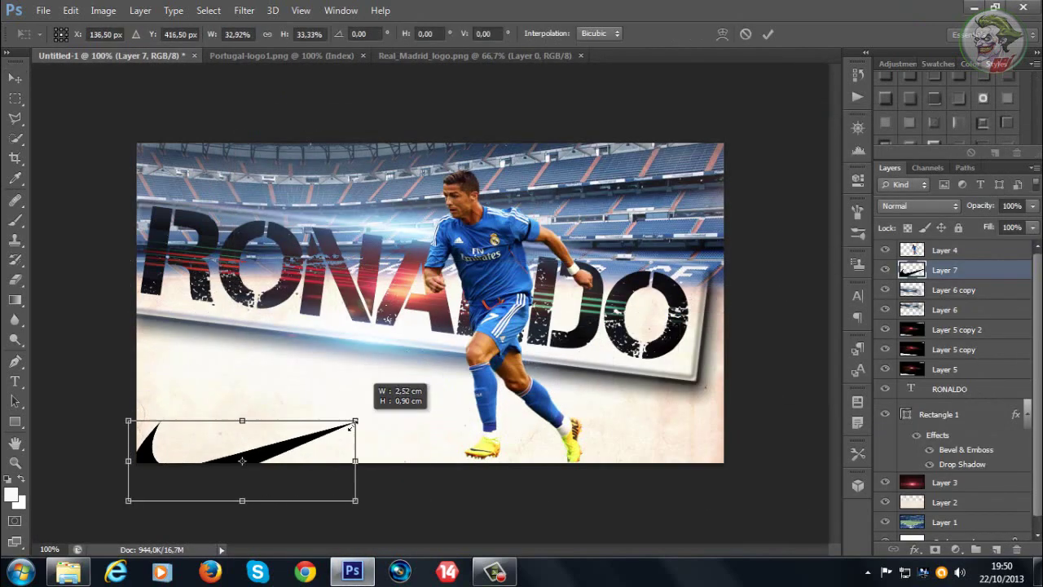
drag(288, 444, 405, 410)
drag(470, 386, 381, 423)
drag(357, 440, 394, 419)
drag(419, 402, 390, 421)
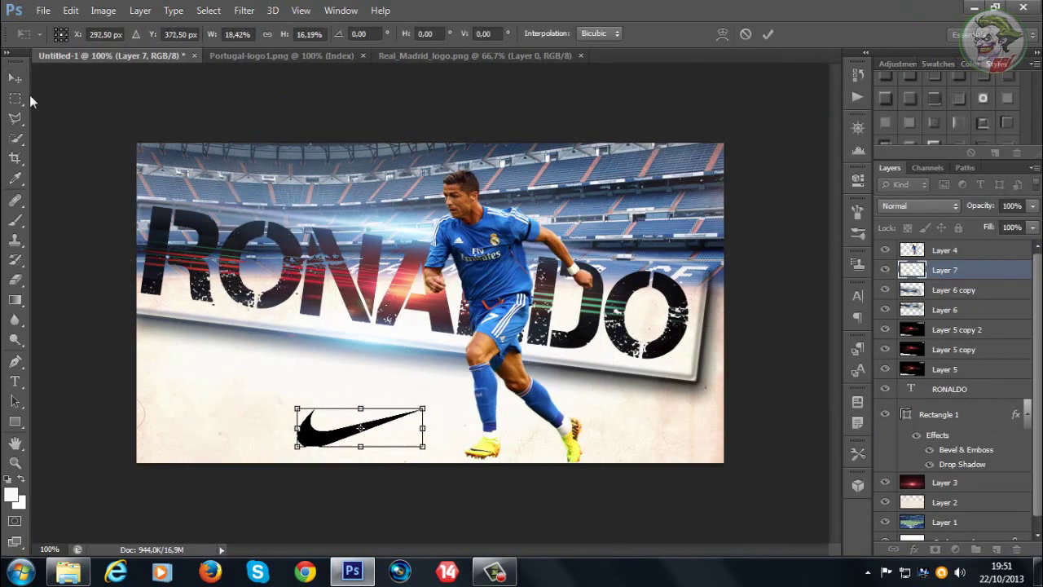
click(281, 55)
click(438, 223)
- Close the Portugal logo unused, then copy the Real Madrid logo into the composite above the Nike layer and close its document
drag(281, 55, 265, 155)
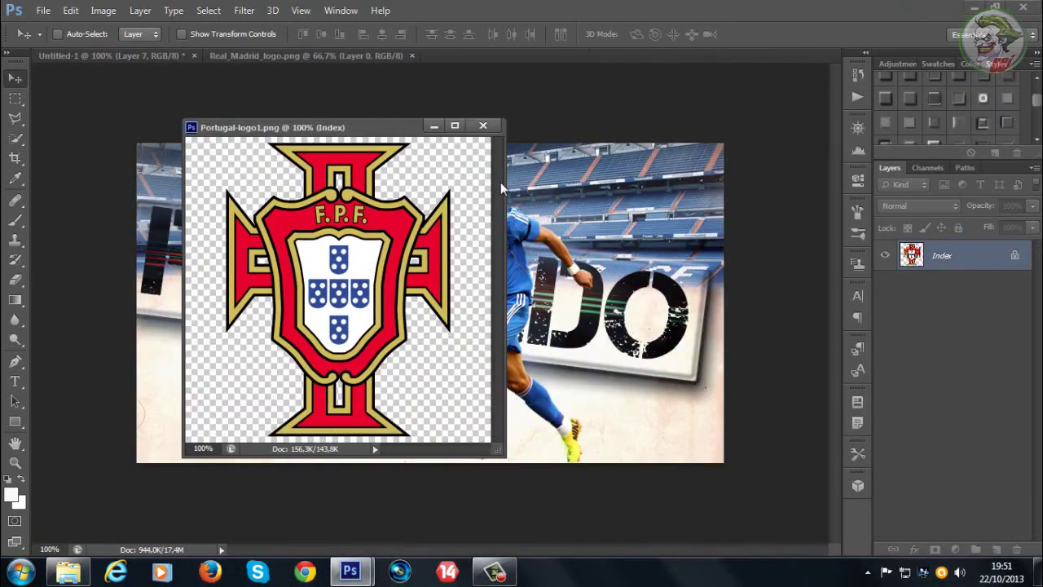
click(485, 127)
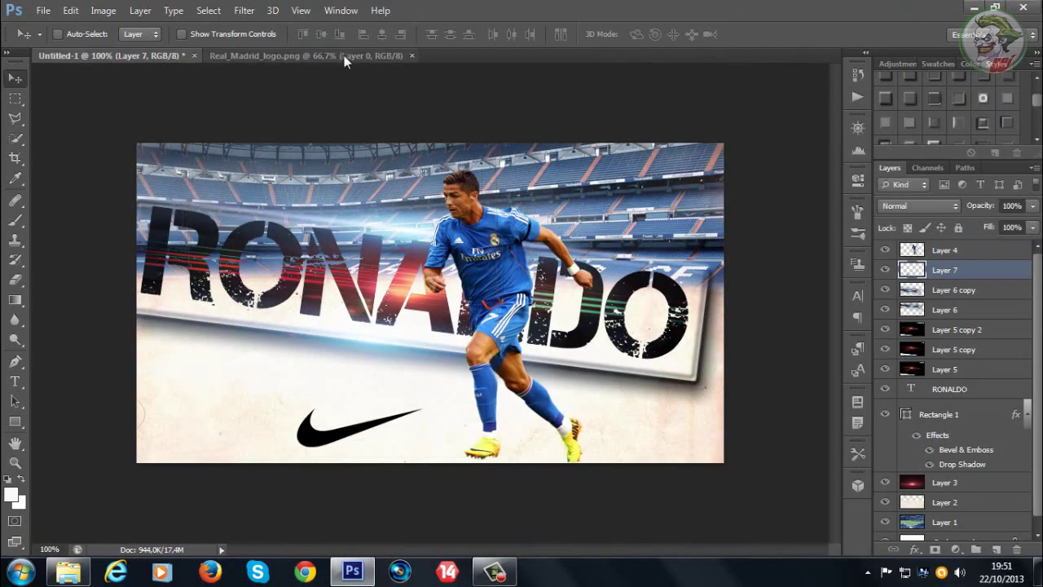
drag(344, 55, 252, 94)
drag(374, 316, 571, 359)
click(454, 94)
- Shrink the Real Madrid logo to a small badge in the image's lower-left corner beside the Nike swoosh, and apply the transformation
drag(344, 273, 153, 272)
key(ctrl+t)
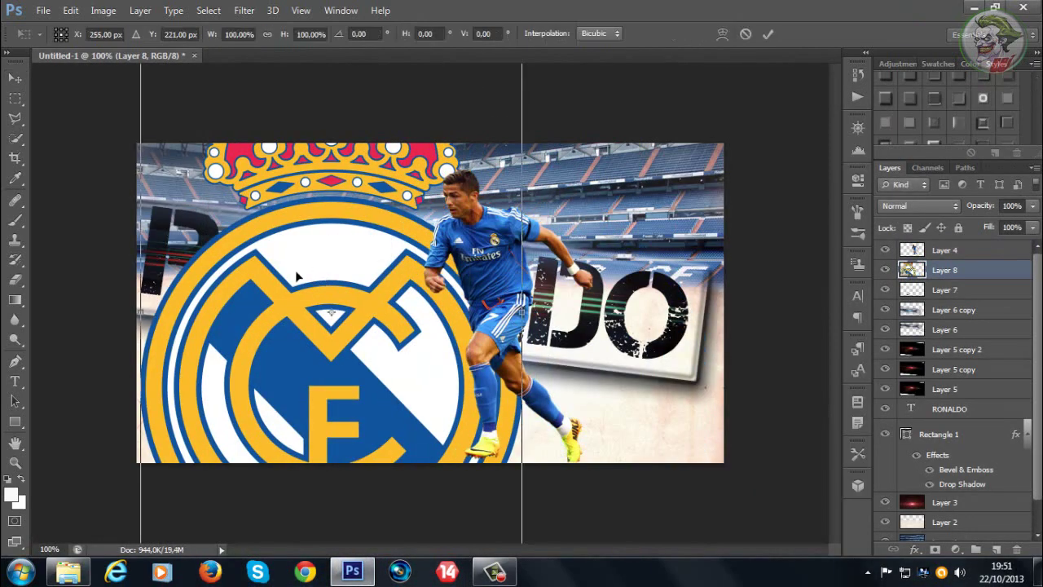
drag(297, 274, 298, 383)
drag(140, 135, 310, 383)
drag(328, 407, 263, 413)
drag(277, 435, 213, 383)
drag(227, 407, 174, 407)
click(15, 79)
click(454, 234)
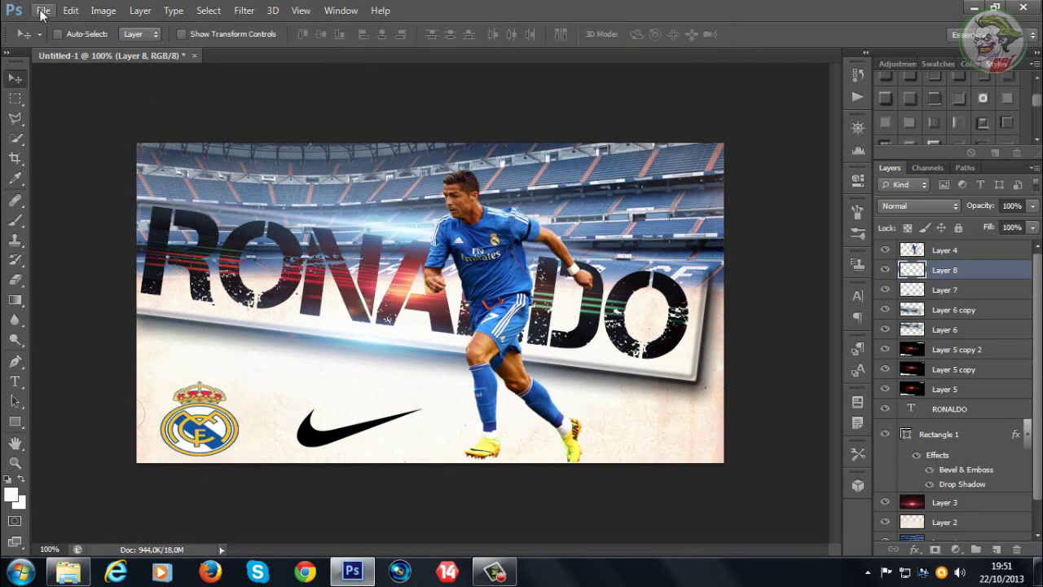
- Minimize Photoshop to return to the My Design folder in Windows Explorer
click(41, 13)
mouse_move(68, 12)
click(976, 7)
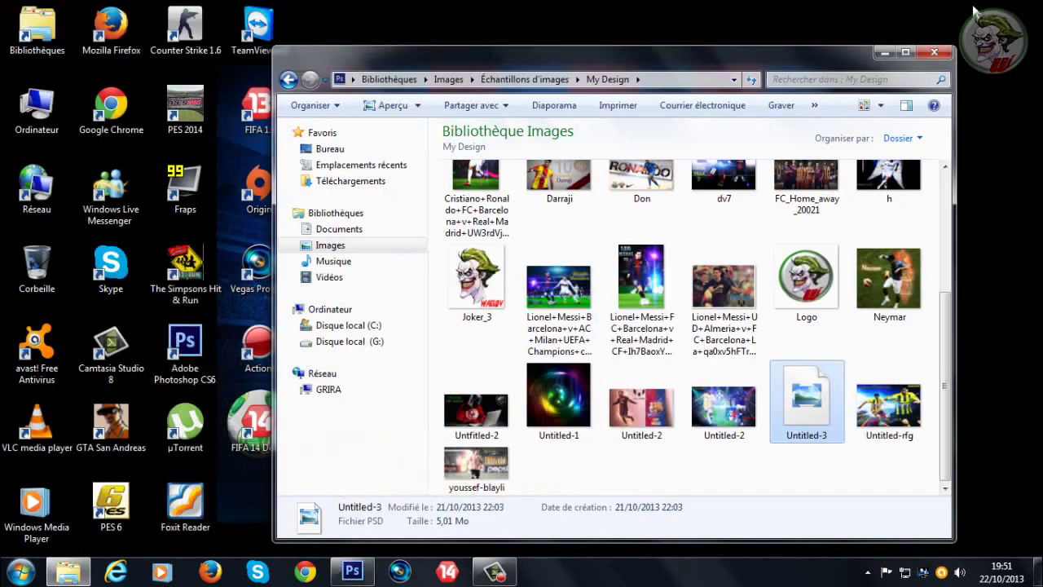
- Place the Portugal-logo1 image file into the composite, shrink it, position it between the Real Madrid badge and Nike swoosh, and confirm
click(935, 54)
drag(698, 423, 317, 380)
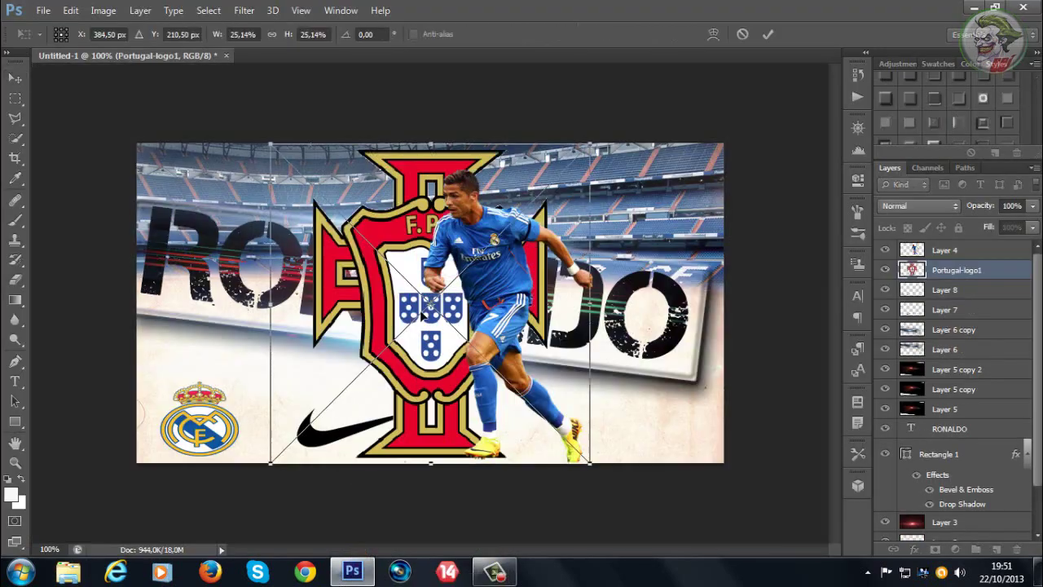
drag(270, 144, 425, 348)
drag(476, 426, 283, 405)
click(15, 77)
key(Return)
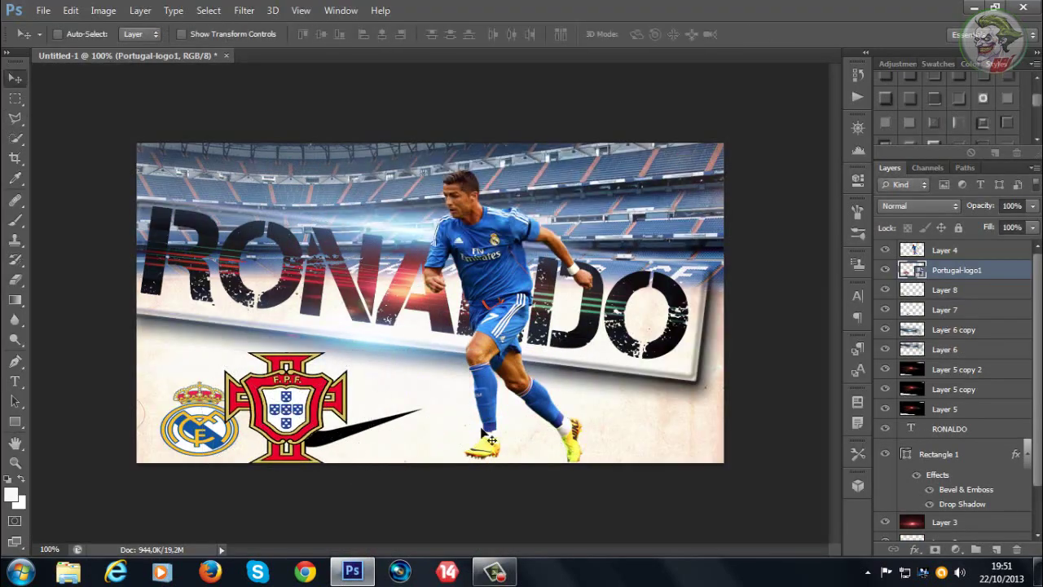
- Shrink the Portugal logo further to about 6.18% width and 5.88% height beside the Real Madrid badge, and place it
key(ctrl+t)
drag(202, 351, 285, 392)
drag(316, 431, 257, 423)
drag(310, 455, 280, 415)
click(16, 77)
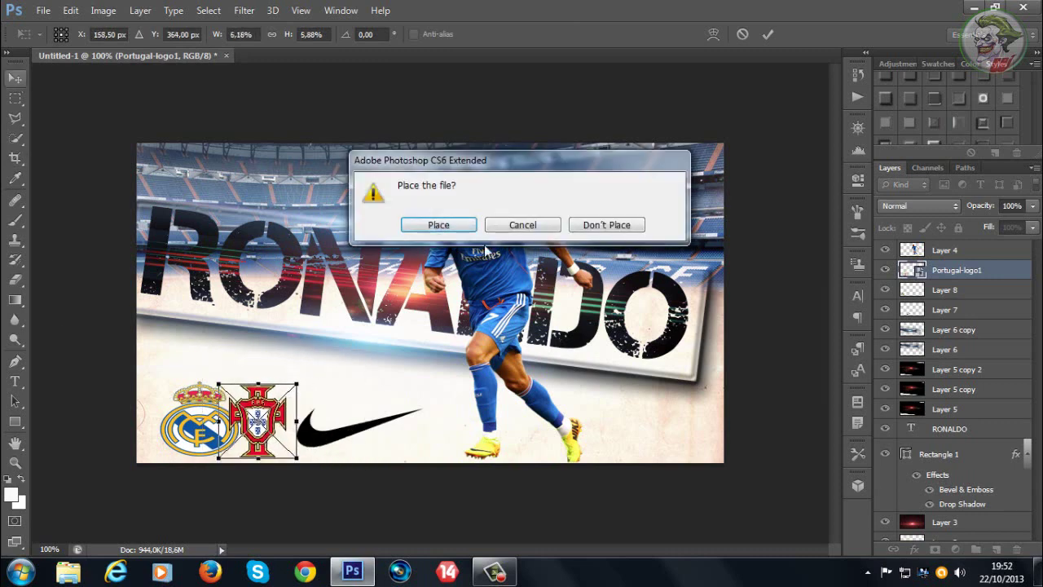
key(Return)
- Move the Portugal-logo1 layer below Layer 8 and shift the logo left, close against the Real Madrid badge
drag(959, 273, 960, 298)
drag(279, 433, 262, 429)
click(937, 311)
click(949, 269)
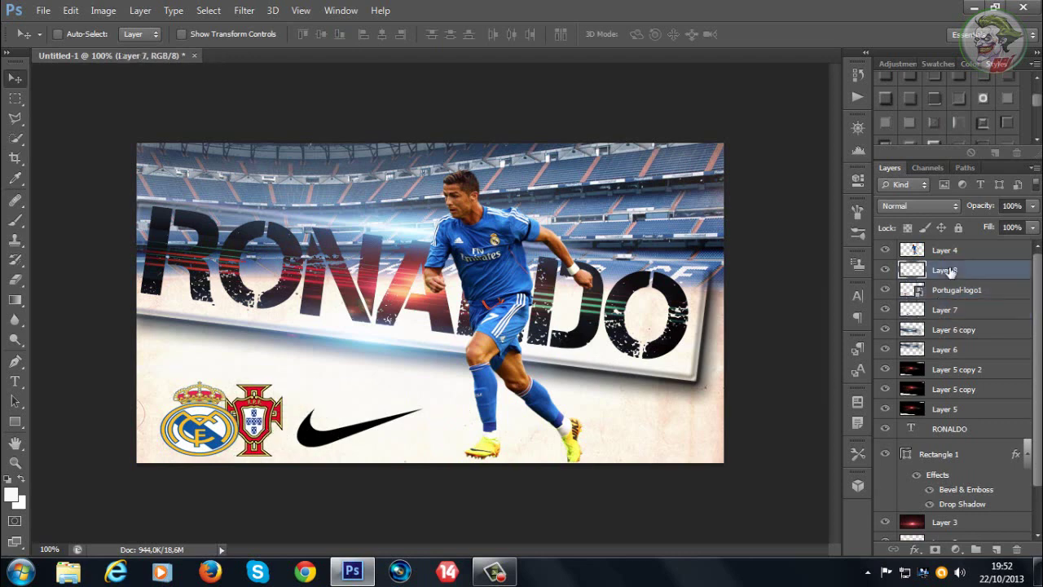
- Widen the Real Madrid badge on Layer 8 to about 101.94% and apply the transformation
key(ctrl+t)
drag(239, 418, 248, 416)
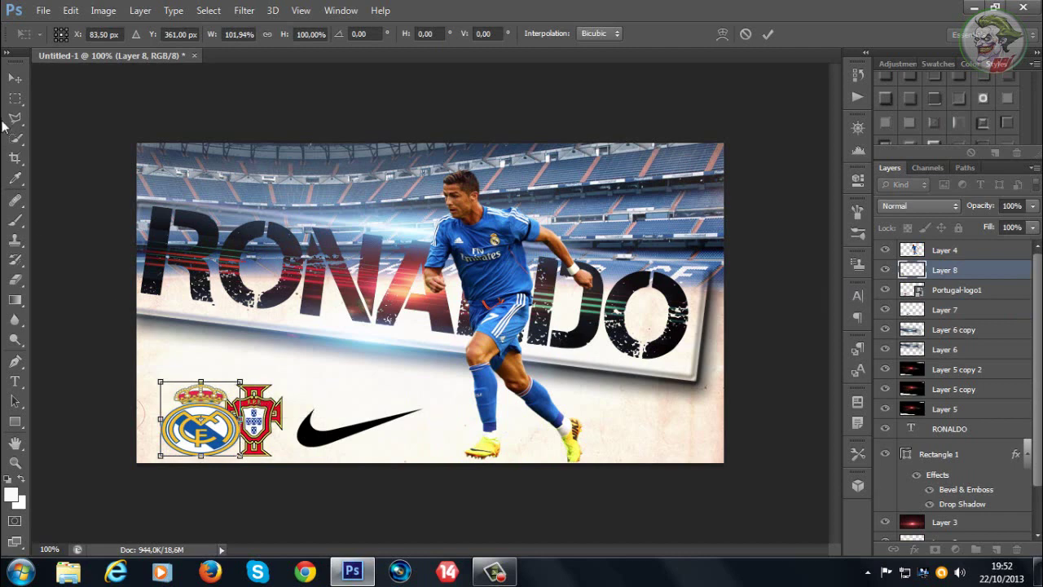
click(15, 78)
click(442, 224)
- Resize the Nike swoosh to about 83.64% width and 121.57% height, then nudge the Portugal logo right between the badge and swoosh
click(946, 312)
key(ctrl+t)
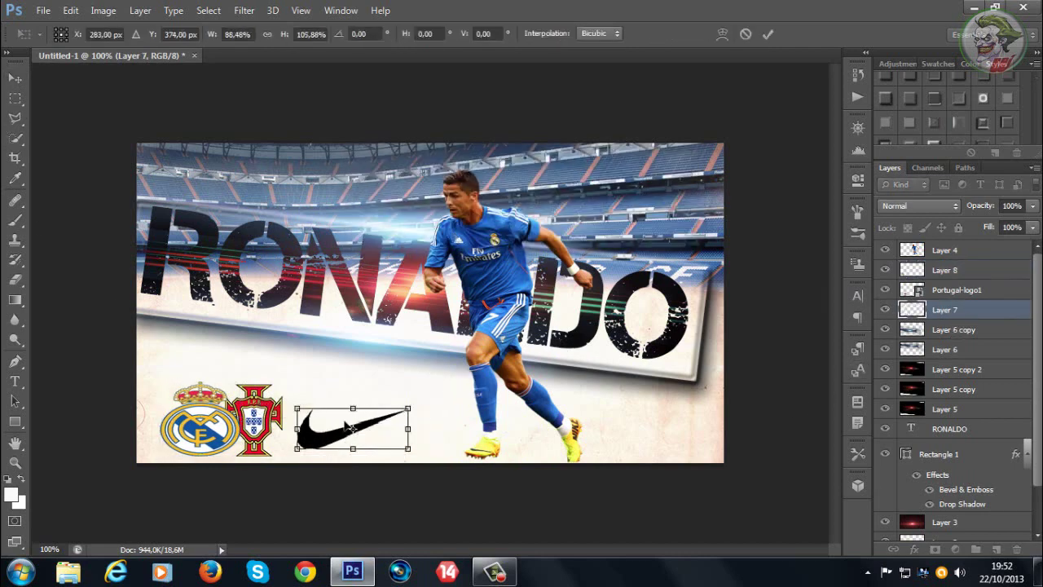
drag(391, 428, 383, 430)
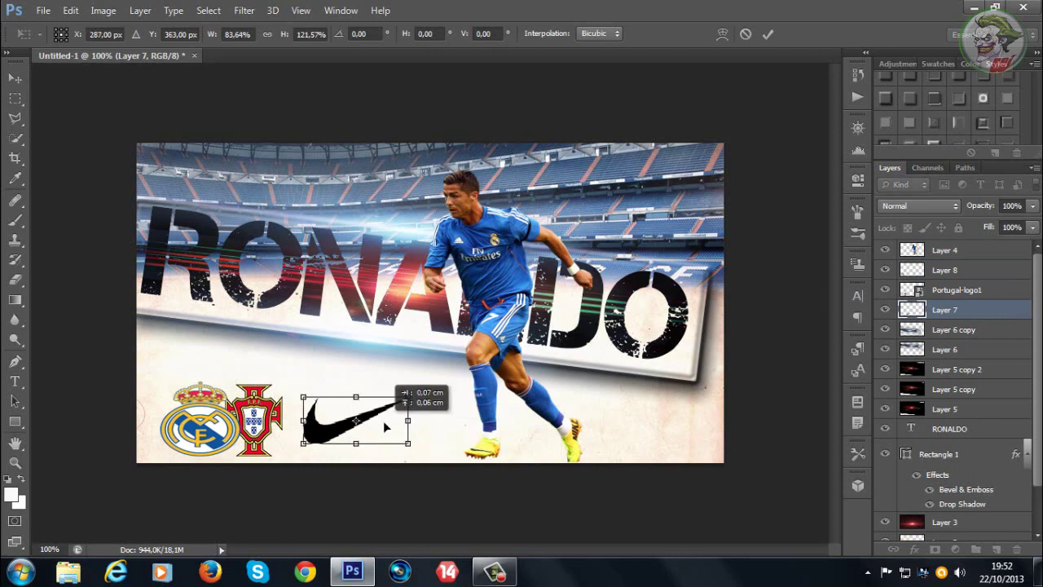
click(19, 81)
click(461, 228)
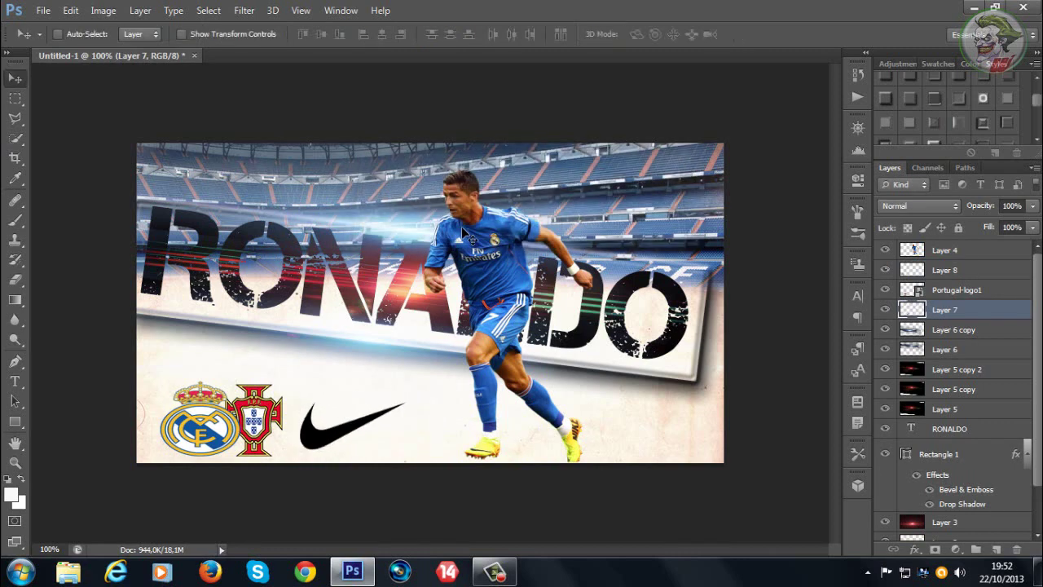
click(945, 291)
key(shift+Right)
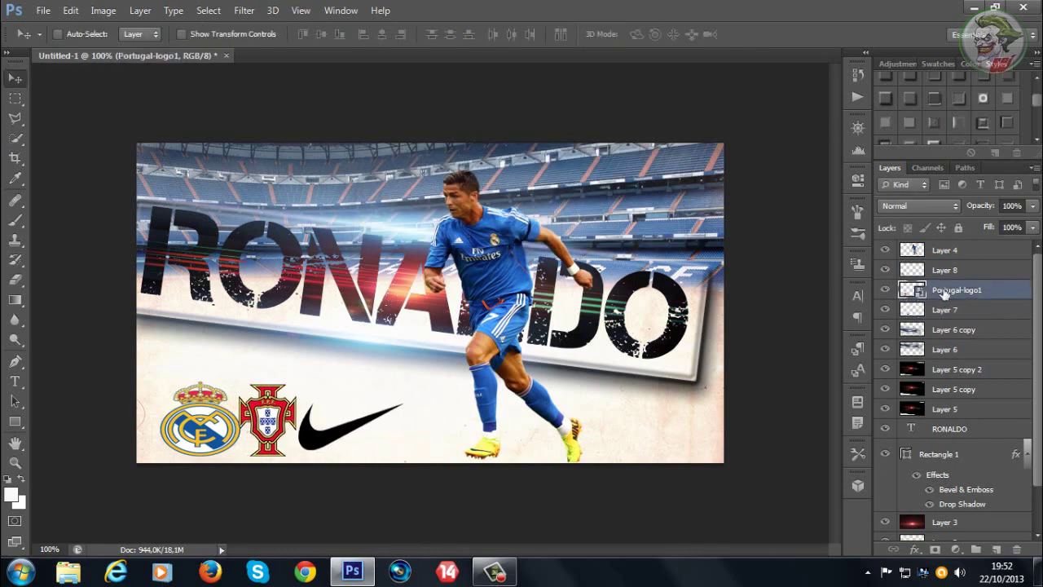
- Add a black-to-white linear Gradient Overlay at 50% opacity and 90° to the Real Madrid badge layer
right_click(939, 270)
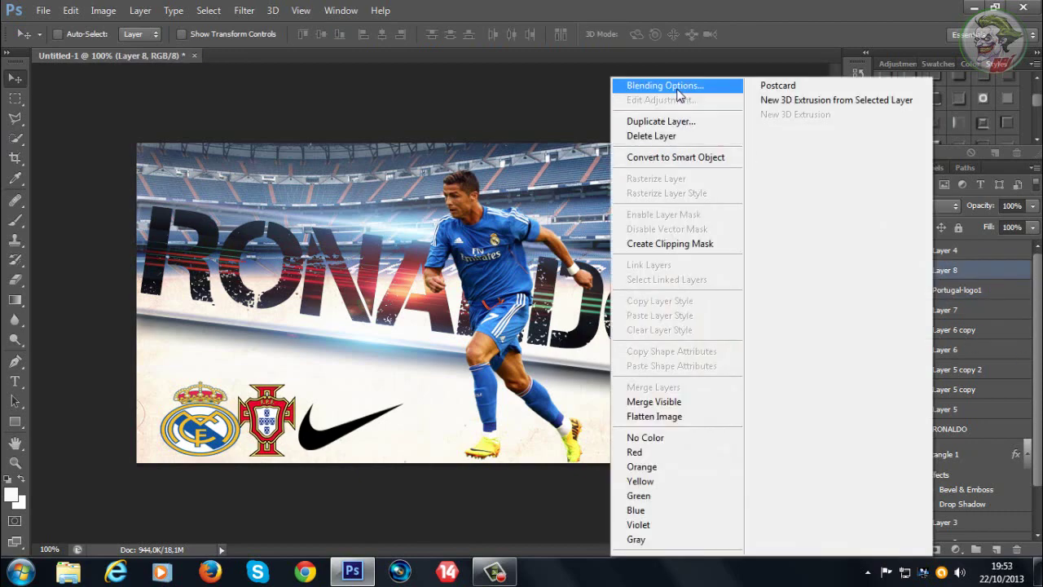
click(664, 86)
click(478, 307)
click(524, 306)
click(706, 178)
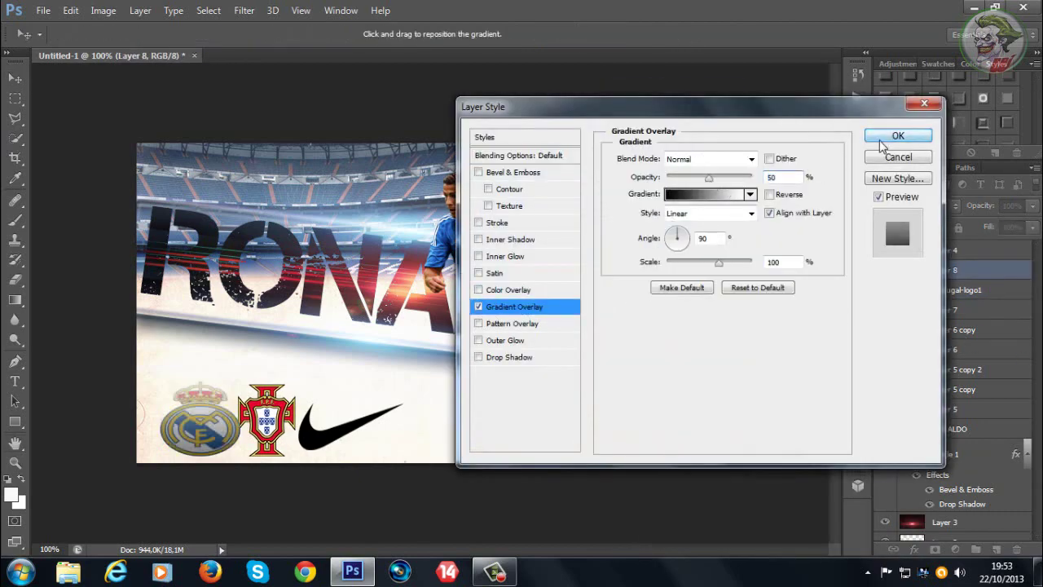
click(882, 140)
- Add a matching semi-transparent black-to-white Gradient Overlay to the Portugal logo layer
right_click(937, 310)
click(750, 195)
click(514, 306)
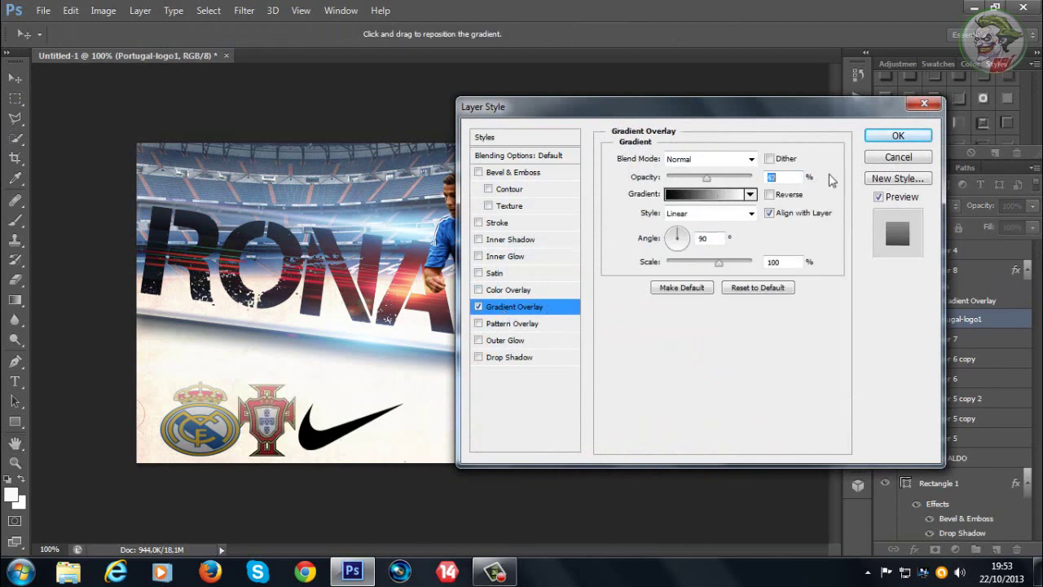
click(897, 136)
- With Layer 7 selected, open Vector-Abstract-Circles-Background.png and wg_dust_particles_7.png from the Flare folder
click(949, 277)
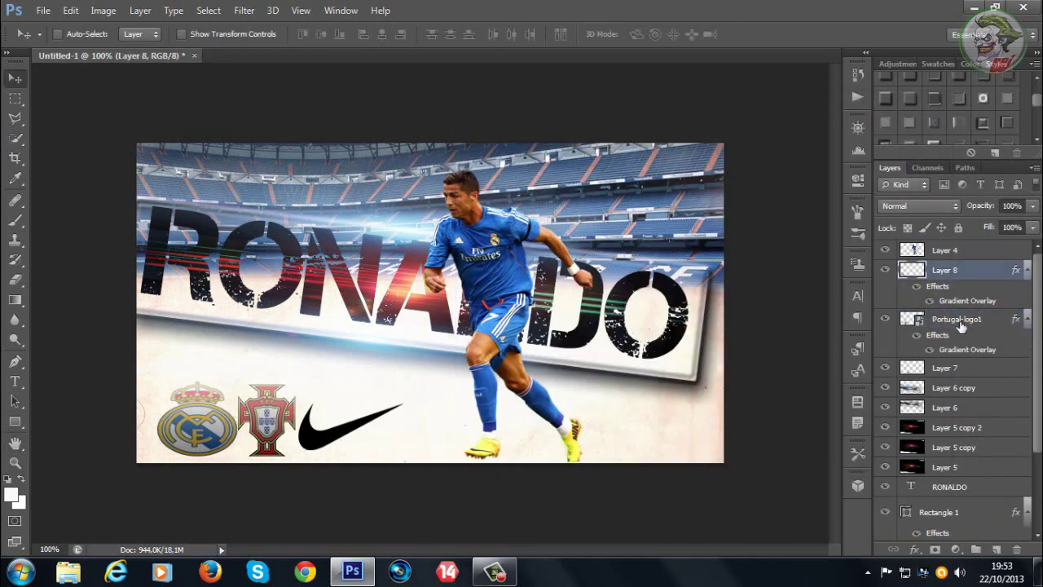
click(947, 370)
click(43, 11)
click(88, 41)
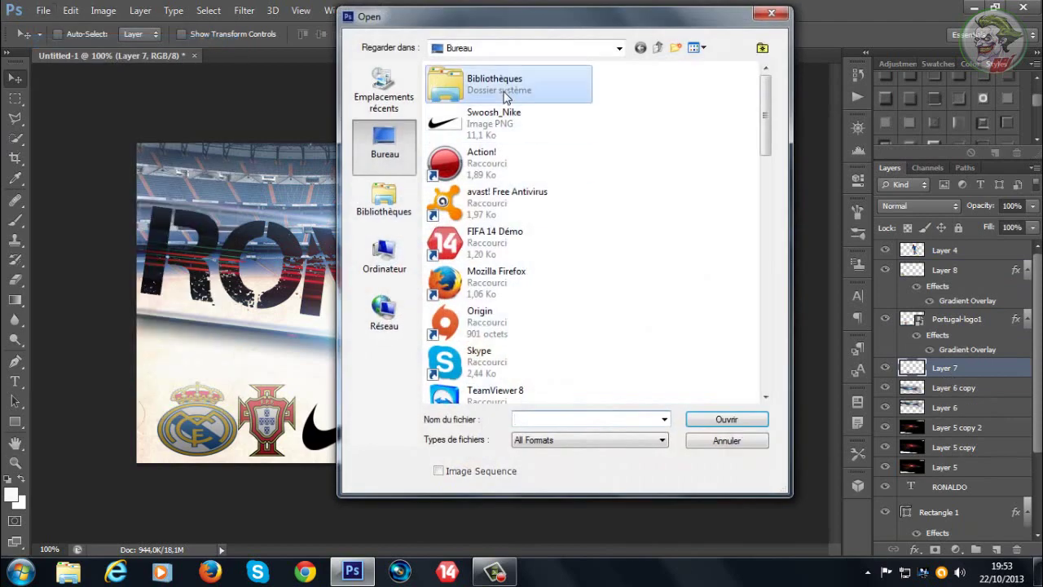
double_click(507, 96)
double_click(637, 89)
double_click(533, 122)
double_click(473, 131)
double_click(462, 115)
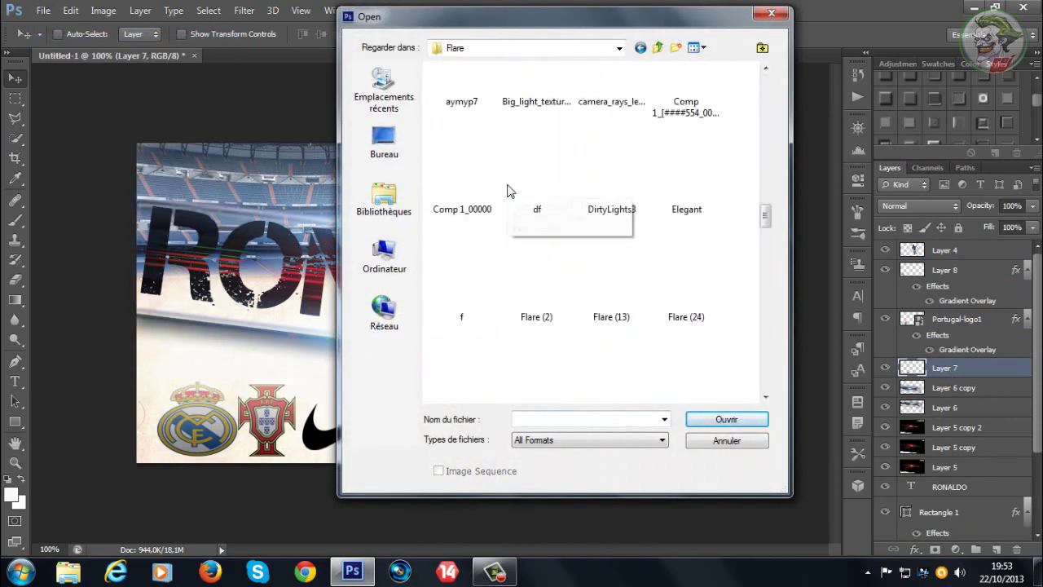
scroll(571, 245, down, 5)
click(461, 342)
key(Return)
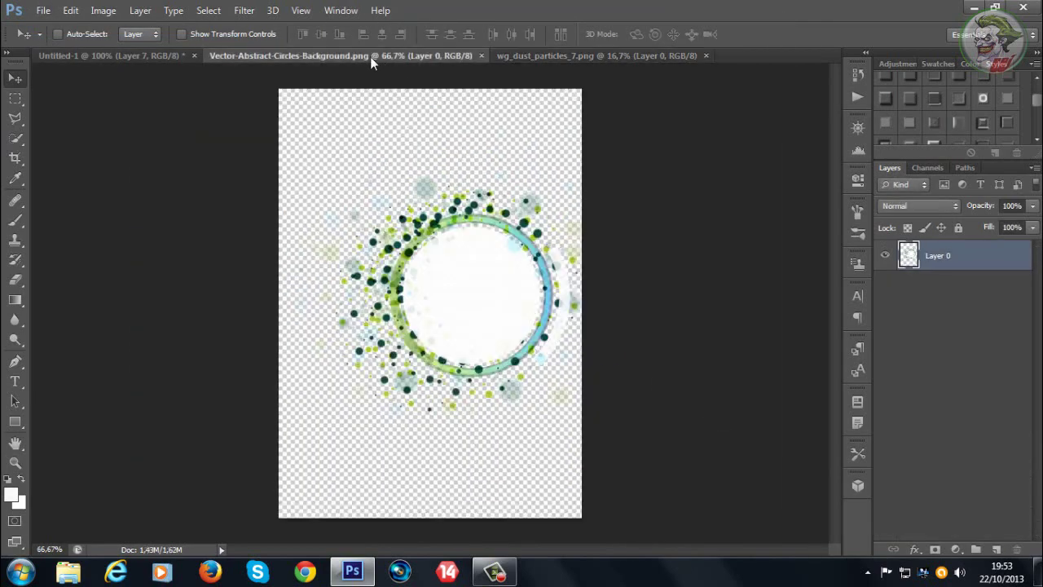
- Copy the abstract circles graphic into the composite above Layer 7 and close its source document
drag(370, 56, 343, 85)
click(106, 55)
drag(406, 257, 562, 251)
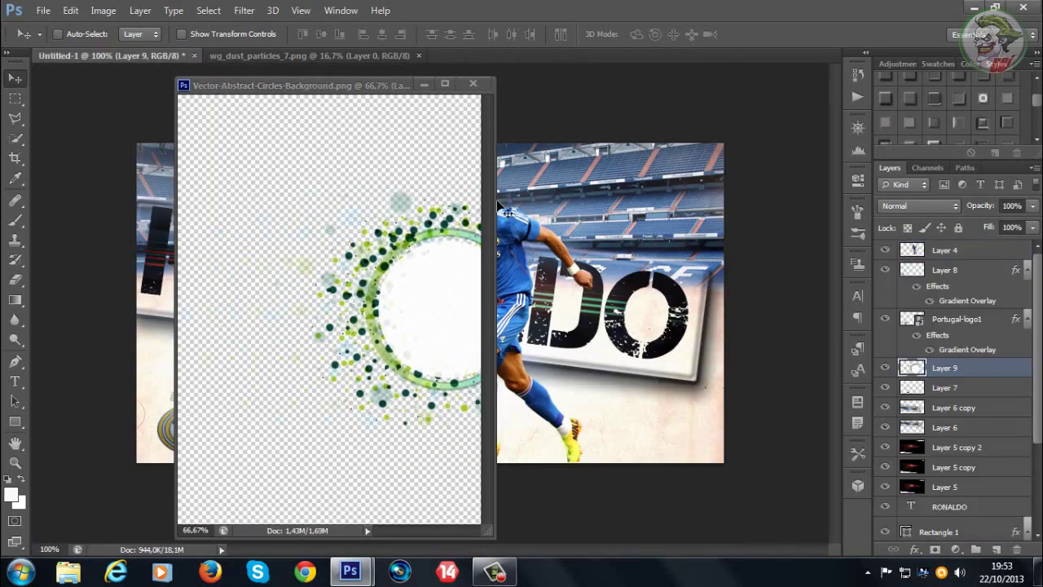
click(472, 84)
click(504, 227)
- Shrink the circles graphic to about 35.27% width and 37.11% height over the first O of RONALDO, and apply the transformation
drag(499, 286, 362, 241)
key(ctrl+t)
drag(112, 107, 358, 311)
drag(428, 371, 225, 229)
drag(155, 170, 190, 194)
drag(224, 240, 231, 241)
click(15, 79)
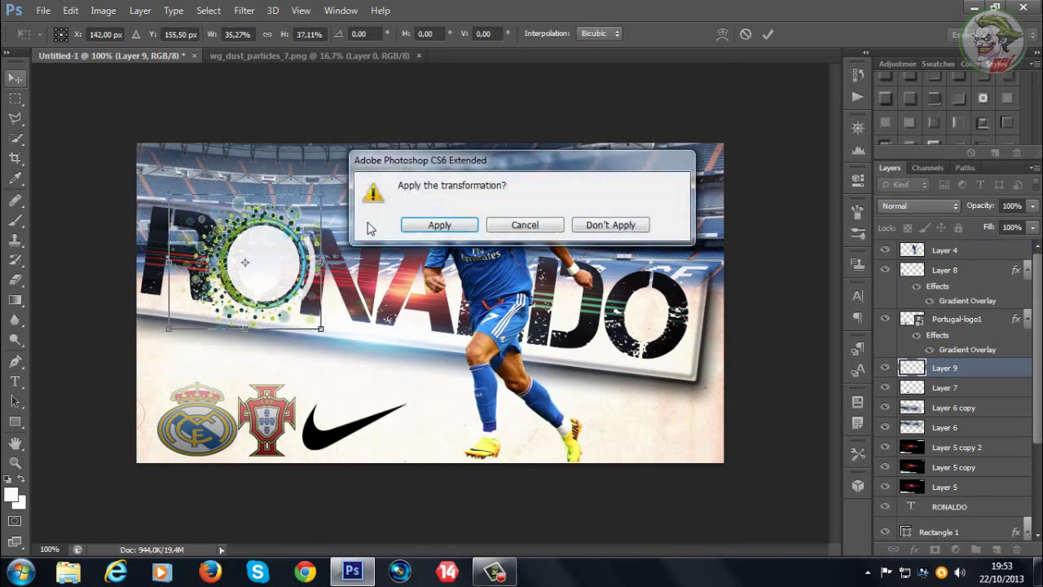
click(438, 225)
- Try several preset styles on the circles layer and keep one with Bevel & Emboss, Drop Shadow and 0% fill
click(897, 124)
click(892, 122)
click(901, 101)
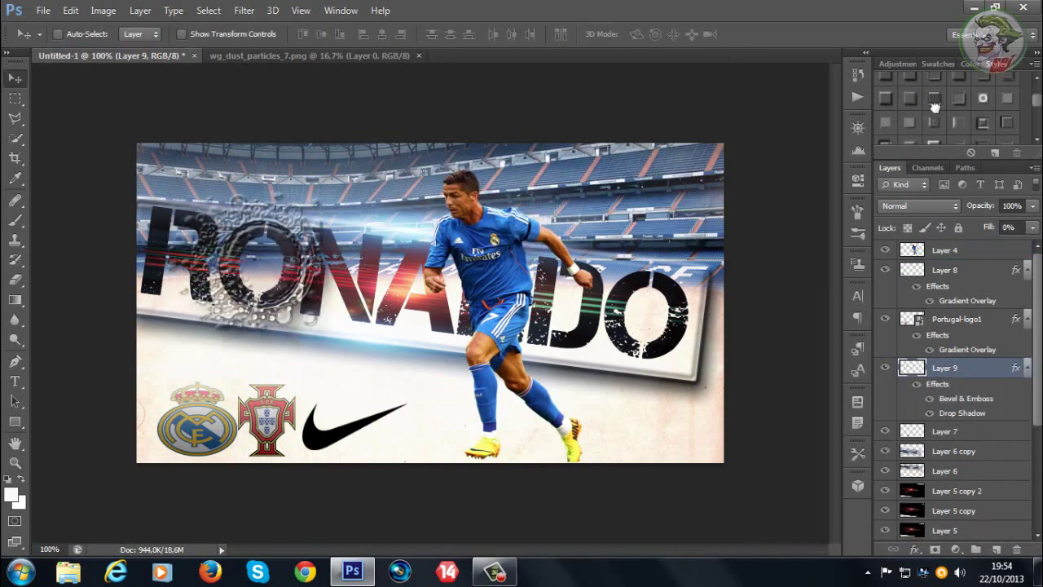
click(936, 105)
click(957, 103)
click(983, 105)
click(1005, 107)
click(1008, 121)
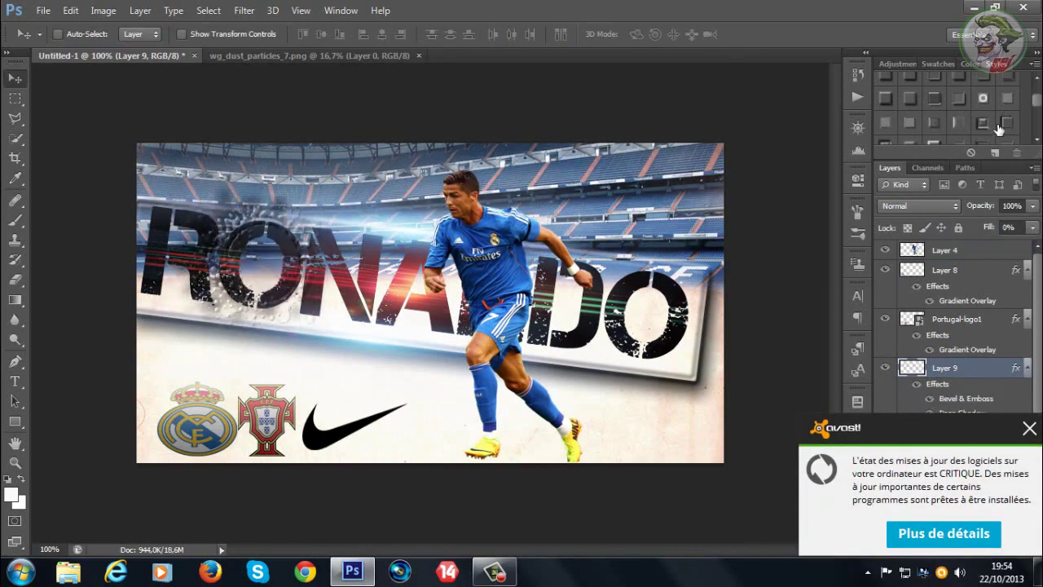
- Slightly adjust the size of the circles graphic around the first O and apply the transformation
key(ctrl+t)
drag(322, 328, 315, 331)
click(14, 77)
key(Return)
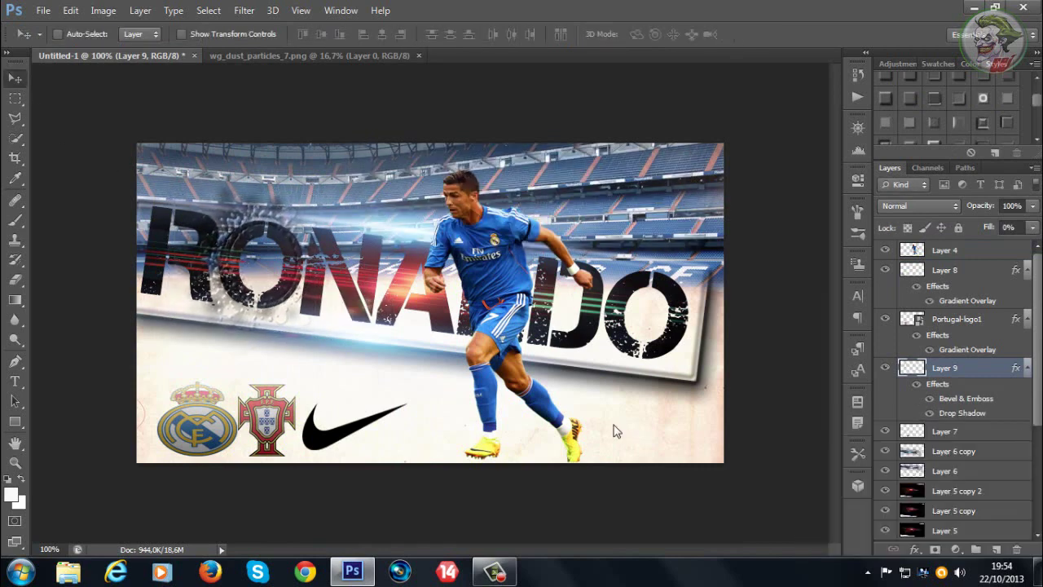
- Copy the wg_dust_particles_7 image into the composite above the circles layer and close its source document
drag(264, 57, 123, 98)
drag(394, 302, 607, 314)
click(513, 111)
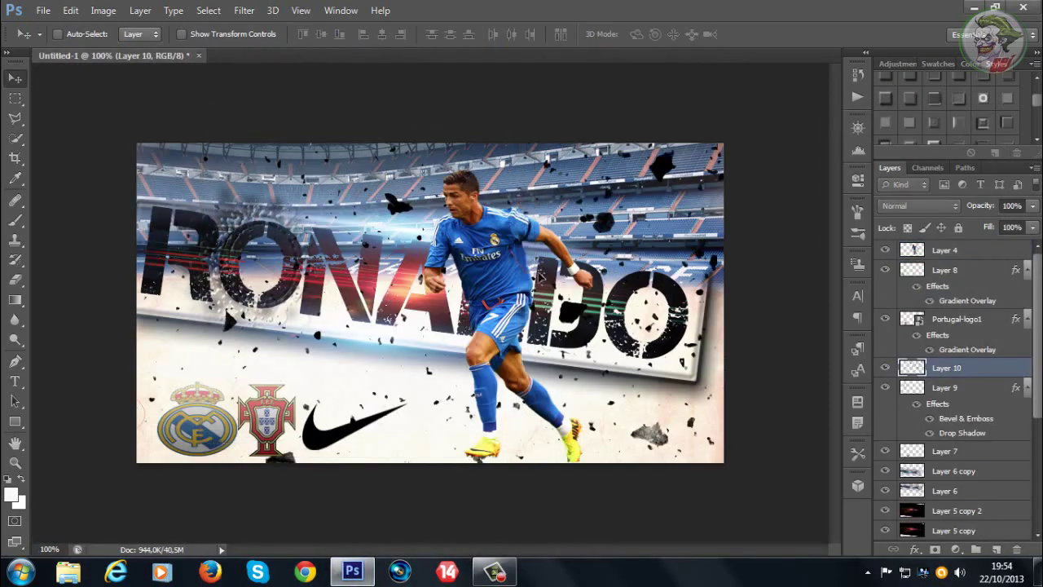
- Shrink the dust particles to about 20.58% width and 27.16% height over the image's left half
key(ctrl+t)
drag(352, 204, 693, 366)
drag(391, 269, 652, 375)
drag(298, 323, 271, 424)
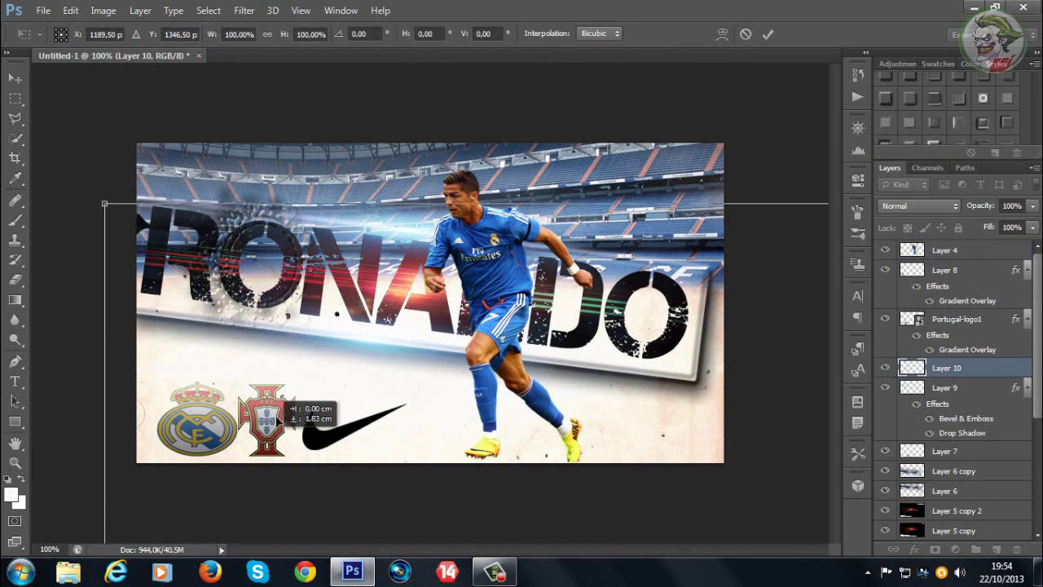
drag(105, 219, 198, 333)
drag(326, 530, 475, 300)
drag(540, 80, 540, 261)
drag(646, 440, 331, 261)
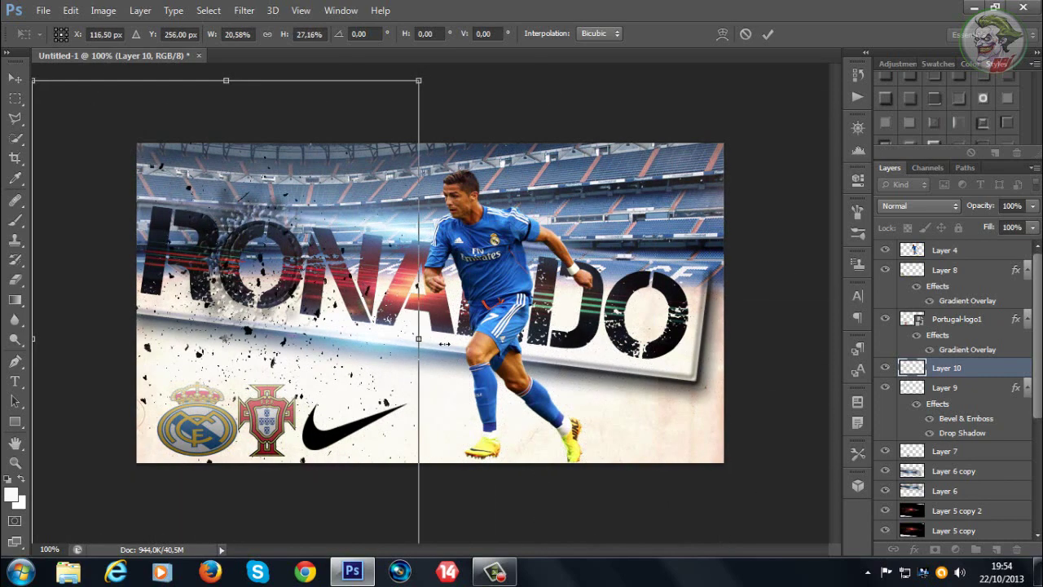
- Reshape the dust particles to about 29.84% width and 19.77% height, move them behind the player, and apply the transformation
drag(418, 338, 593, 339)
drag(314, 82, 314, 216)
drag(340, 342, 566, 230)
click(24, 81)
click(466, 236)
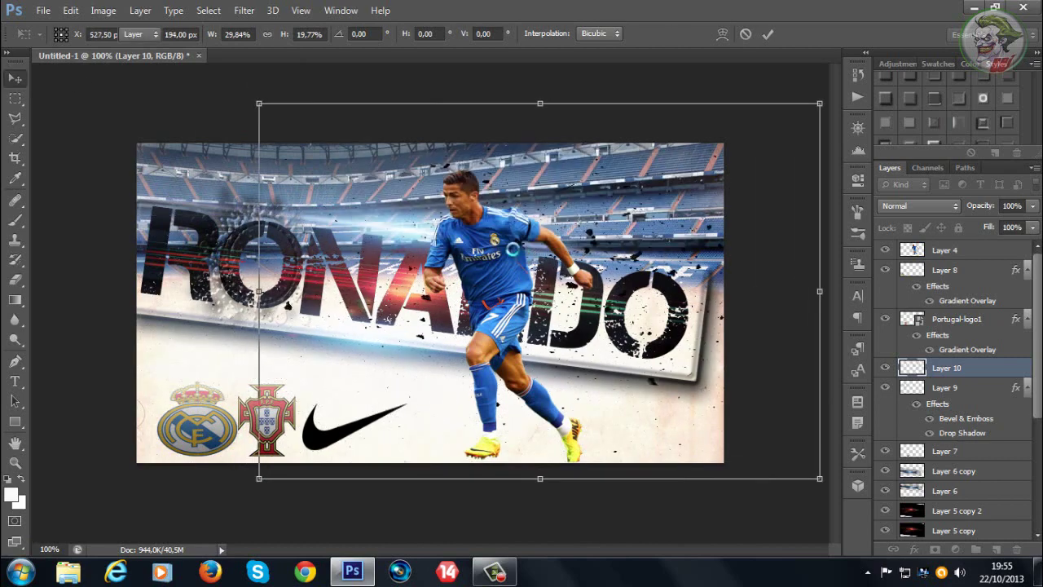
- Add a Color Overlay to the dust particles layer using the blue sampled from the player's jersey
right_click(945, 368)
click(685, 86)
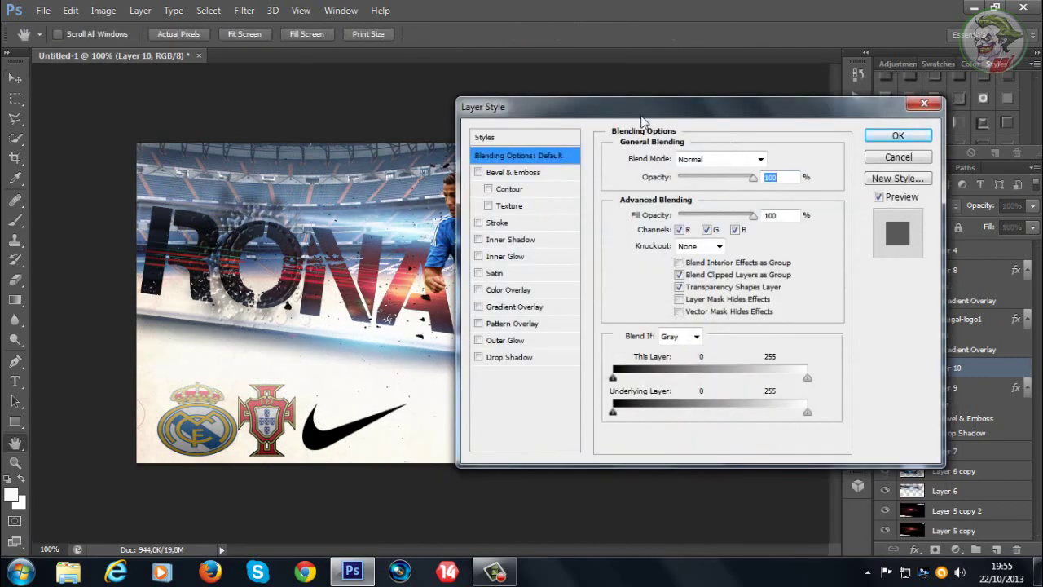
drag(685, 95, 785, 101)
click(597, 284)
click(870, 152)
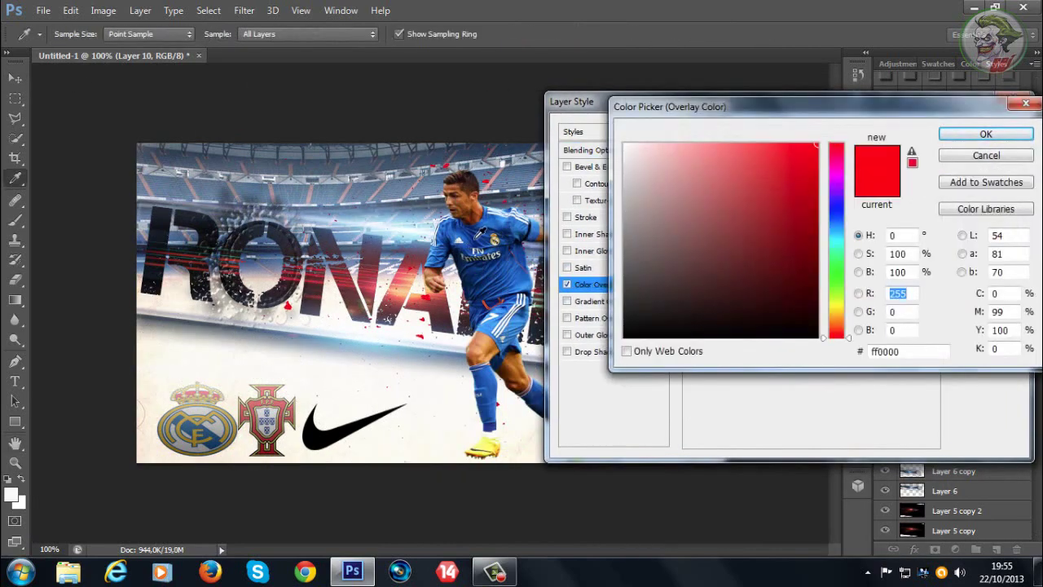
click(473, 242)
click(949, 137)
click(984, 133)
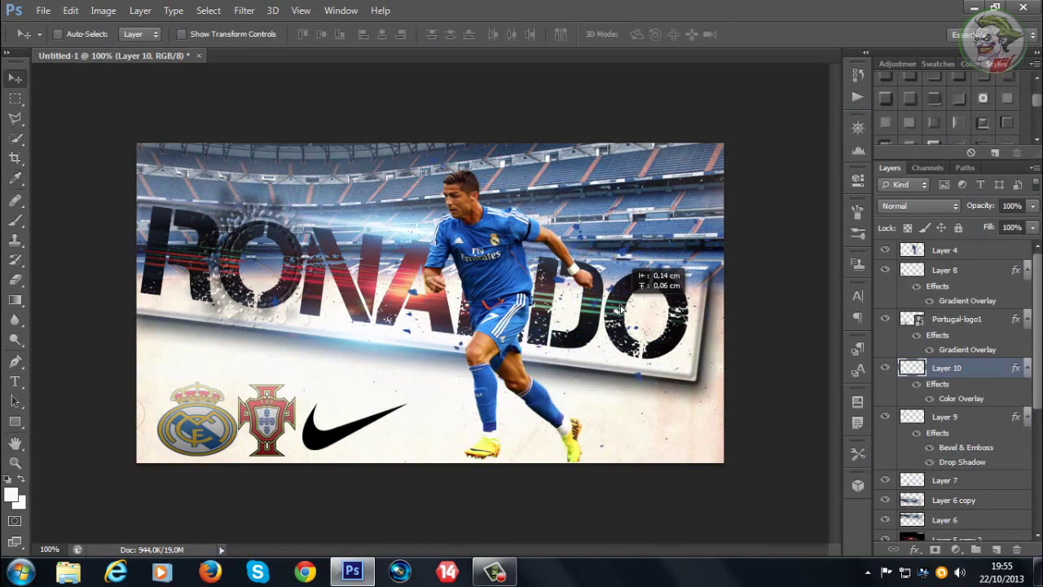
- Scale the blue particles to about 100.41% width and 101.63% height, shift them slightly left, and apply the transformation
key(ctrl+t)
drag(813, 97, 816, 91)
drag(758, 161, 735, 170)
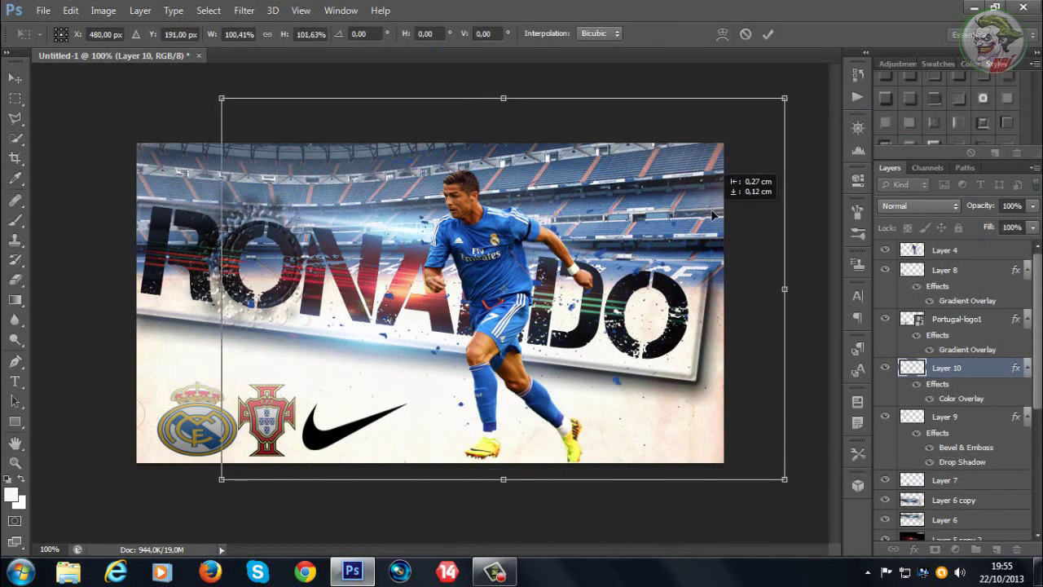
click(14, 80)
click(441, 224)
- Duplicate Layer 10 and offset the copied blue particles slightly to the right
drag(946, 371, 996, 549)
drag(589, 345, 616, 346)
- Clear the copied layer's stray particles left of the player, along the lower area, and at the image's right edge with rectangular selections
click(15, 98)
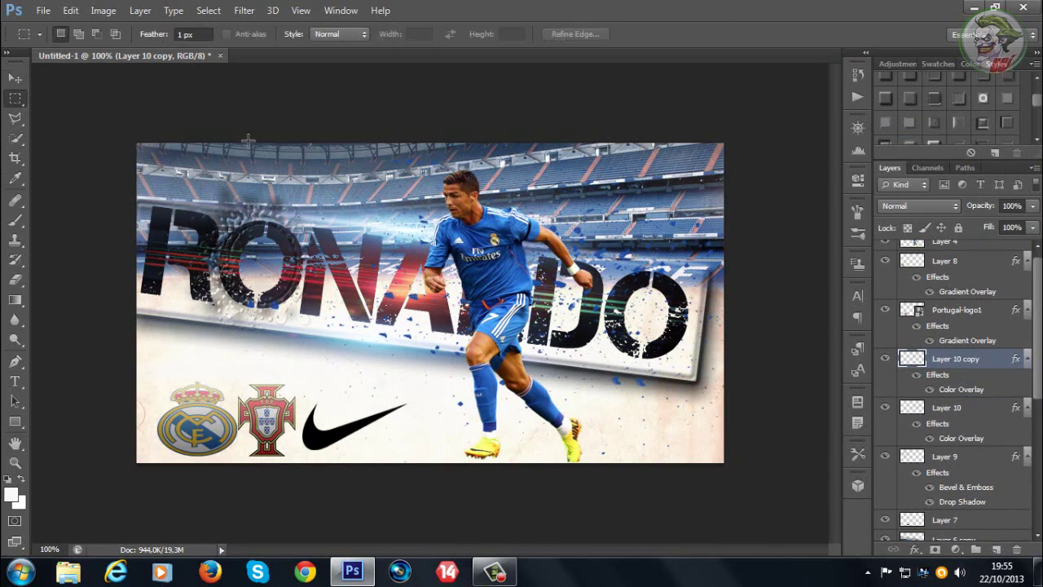
drag(216, 138, 478, 517)
drag(768, 380, 434, 493)
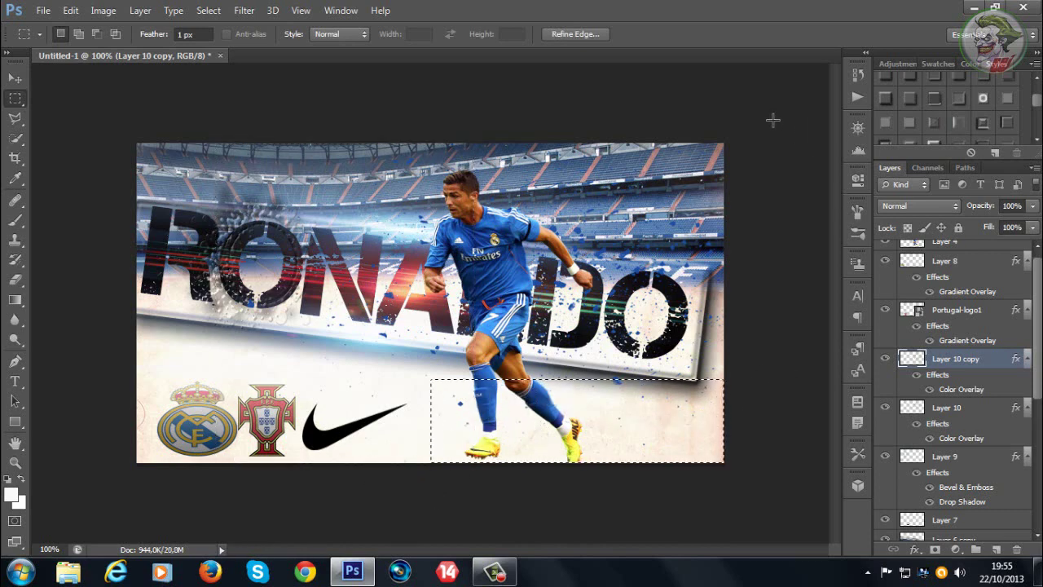
drag(773, 120, 681, 487)
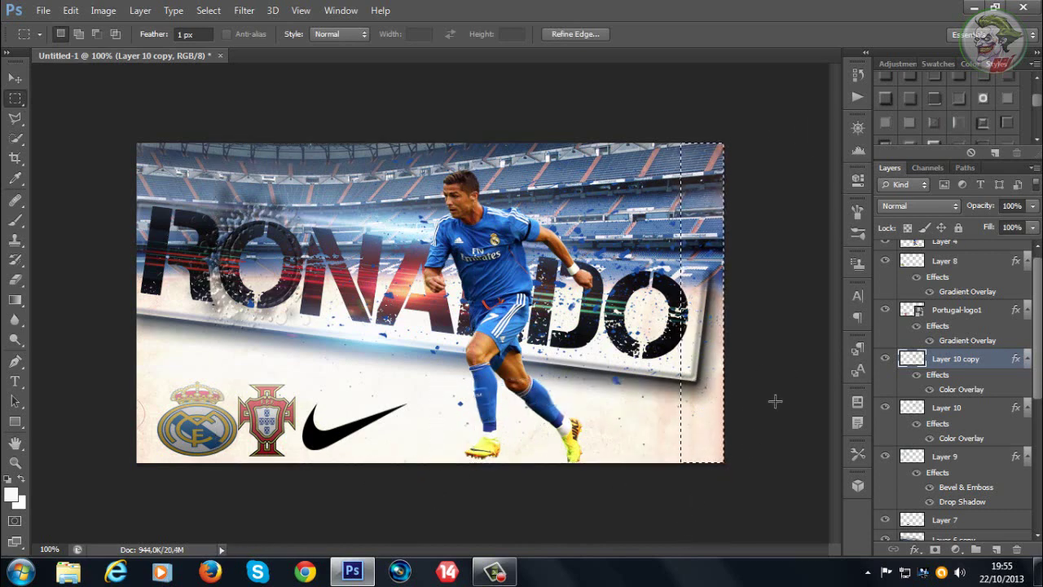
drag(774, 376, 421, 471)
- Clear stray particles from Layer 10's right edge and lower area, and from the top strip of Layer 10 copy
click(966, 415)
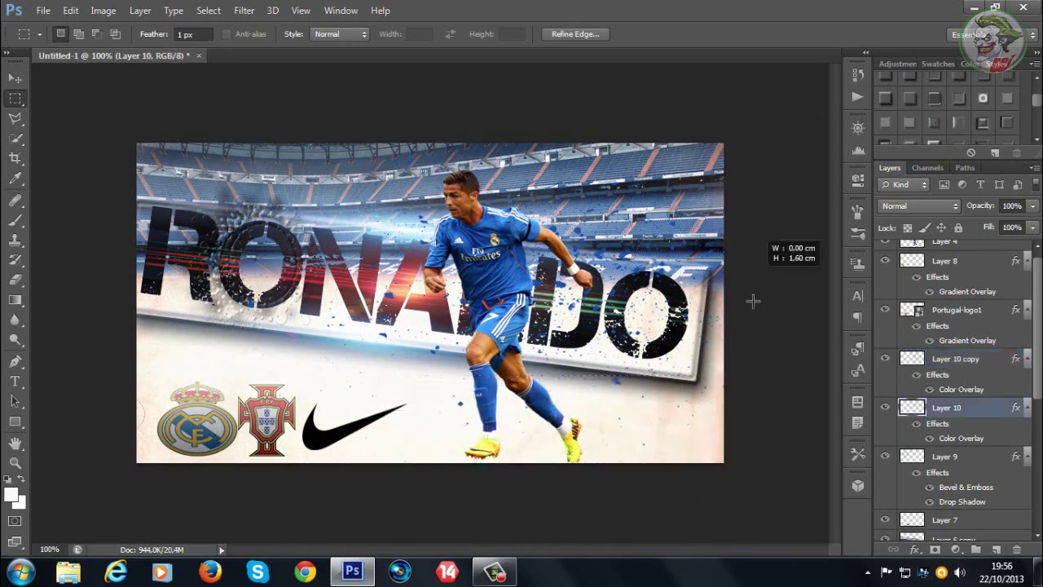
drag(753, 302, 692, 512)
click(959, 361)
drag(331, 102, 810, 170)
click(938, 407)
drag(753, 380, 403, 443)
- Remove Layer 10's particles over the RONALDO letters to the left of the player using rectangular selections
drag(359, 293, 457, 416)
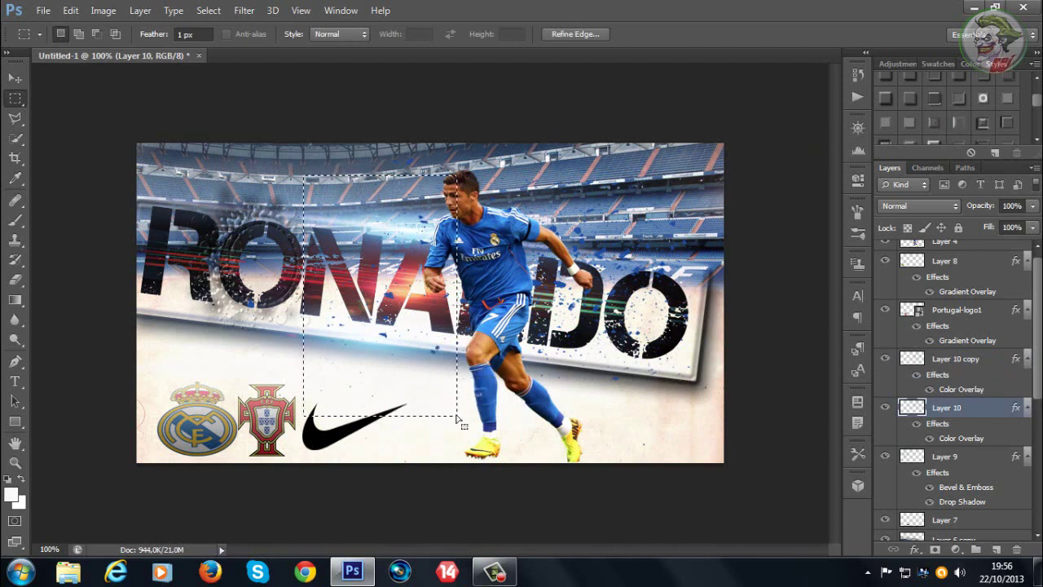
drag(317, 144, 458, 374)
drag(186, 183, 280, 347)
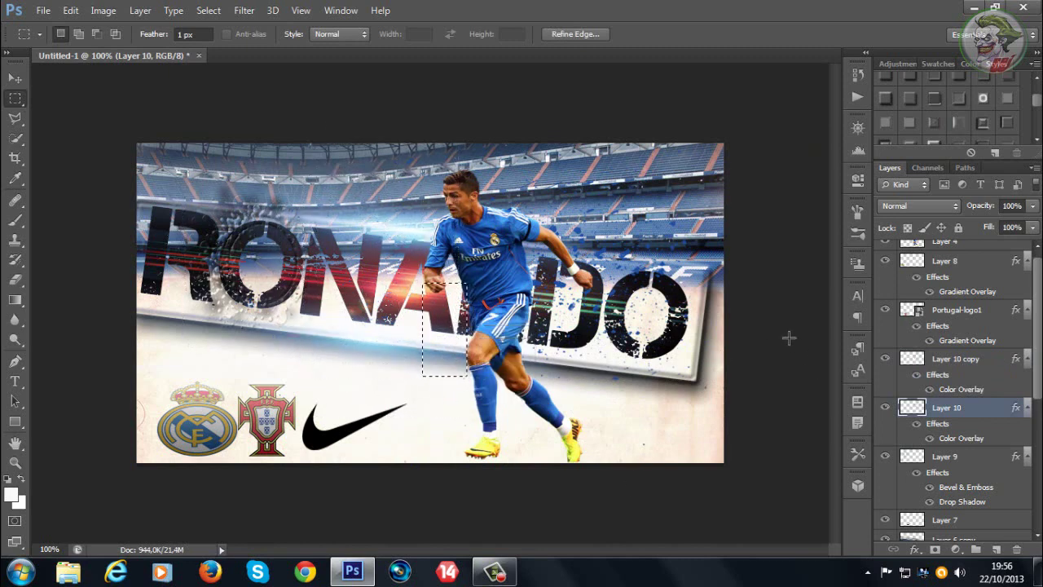
- Adjust the blue Color Overlay colour of the particles on Layer 10 copy
key(alt+bracketright)
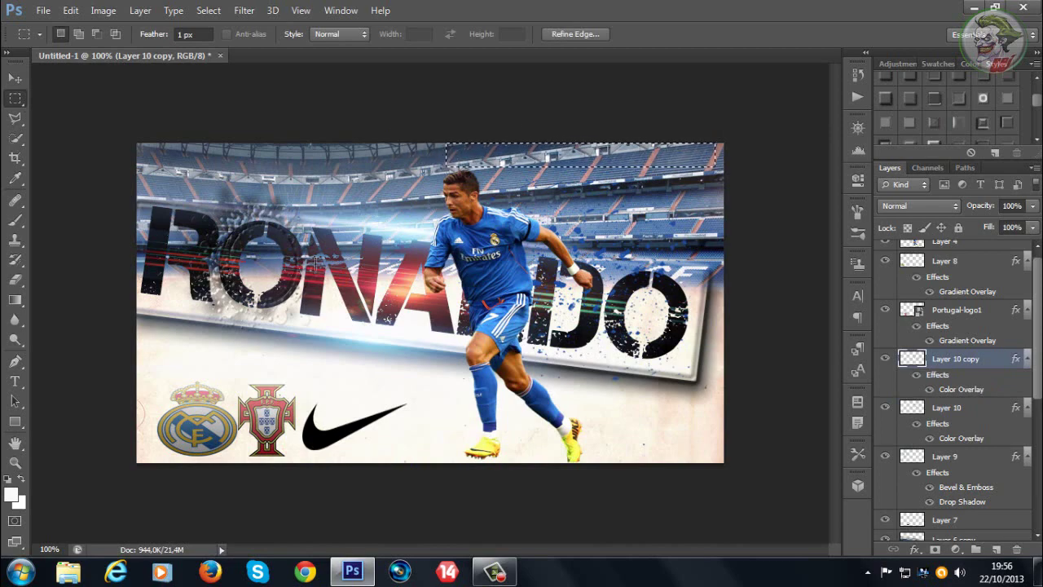
double_click(961, 389)
click(927, 155)
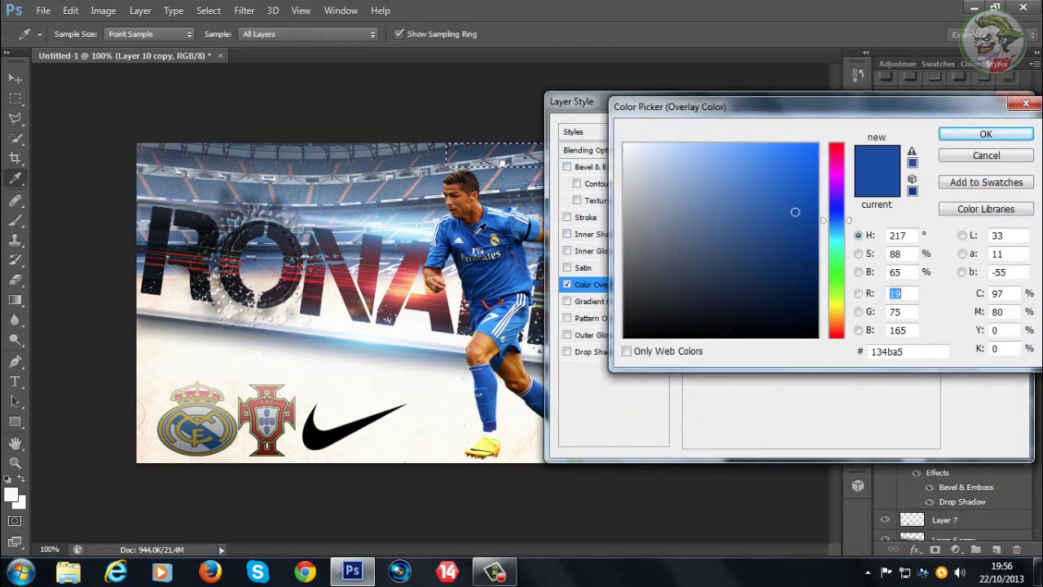
click(986, 133)
click(987, 133)
- Recolour Layer 10's Color Overlay with a blue sampled from the player's jersey
right_click(945, 406)
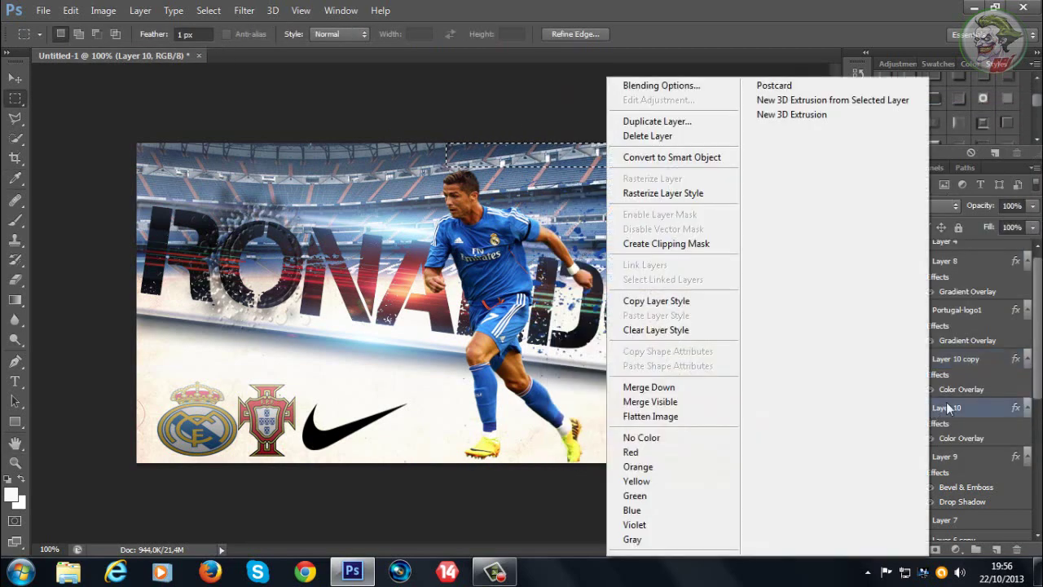
click(652, 86)
click(599, 286)
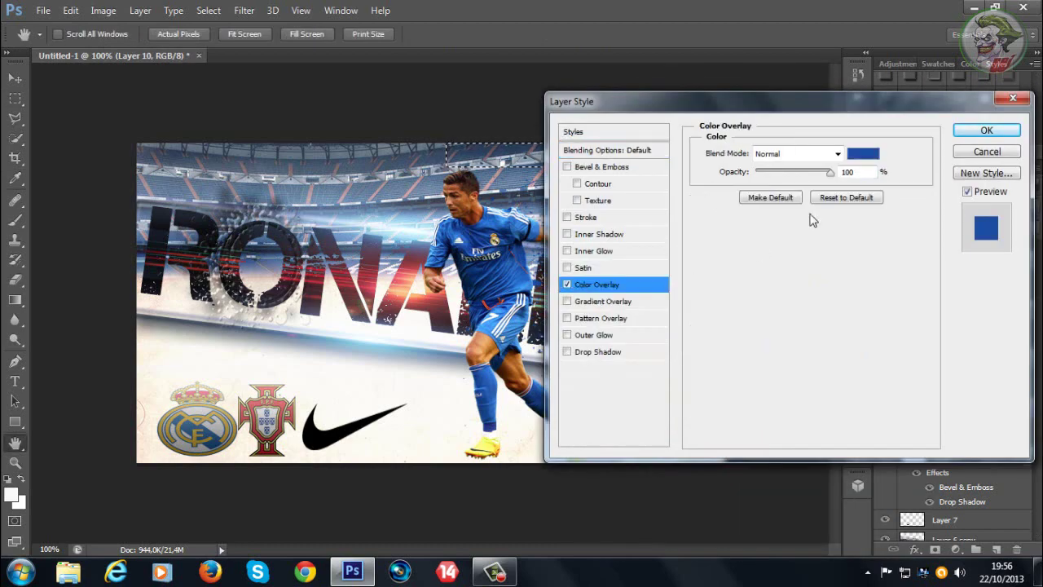
click(864, 154)
click(463, 230)
key(Return)
key(Return)
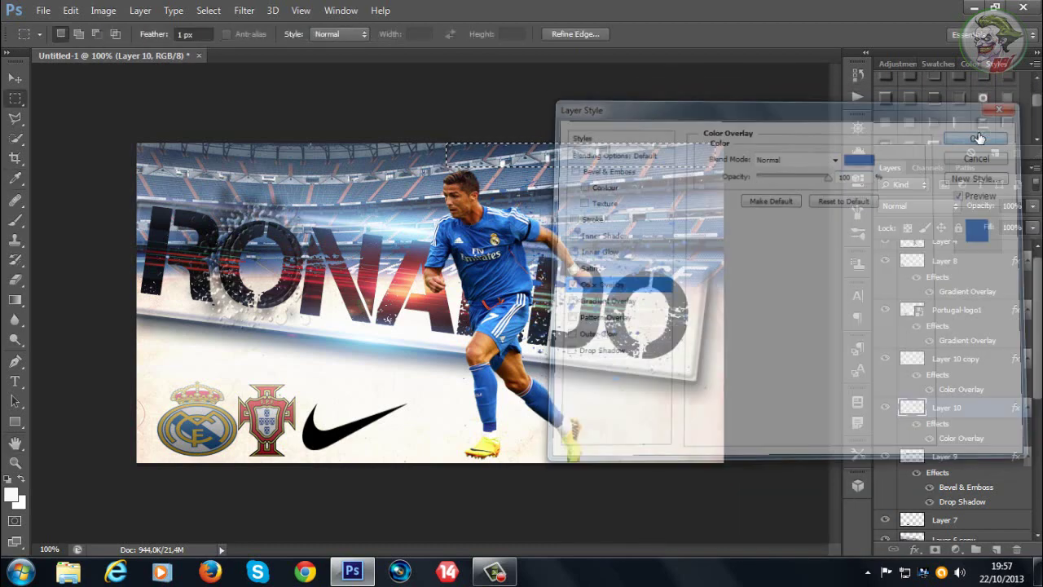
- Revise Layer 10 copy's Color Overlay with another choice of blue and apply the layer style
double_click(935, 372)
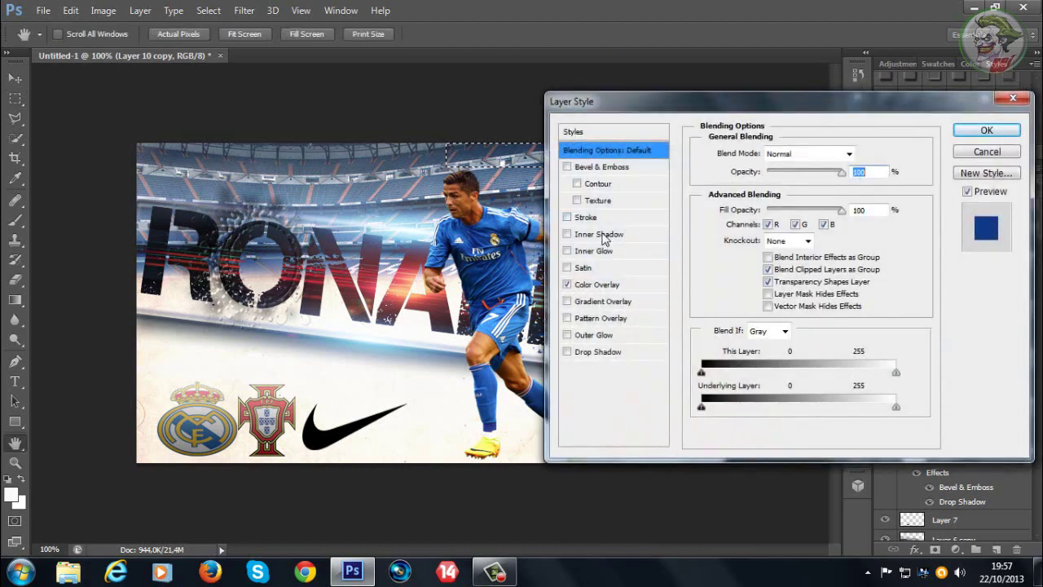
click(597, 284)
click(863, 153)
key(Return)
key(Return)
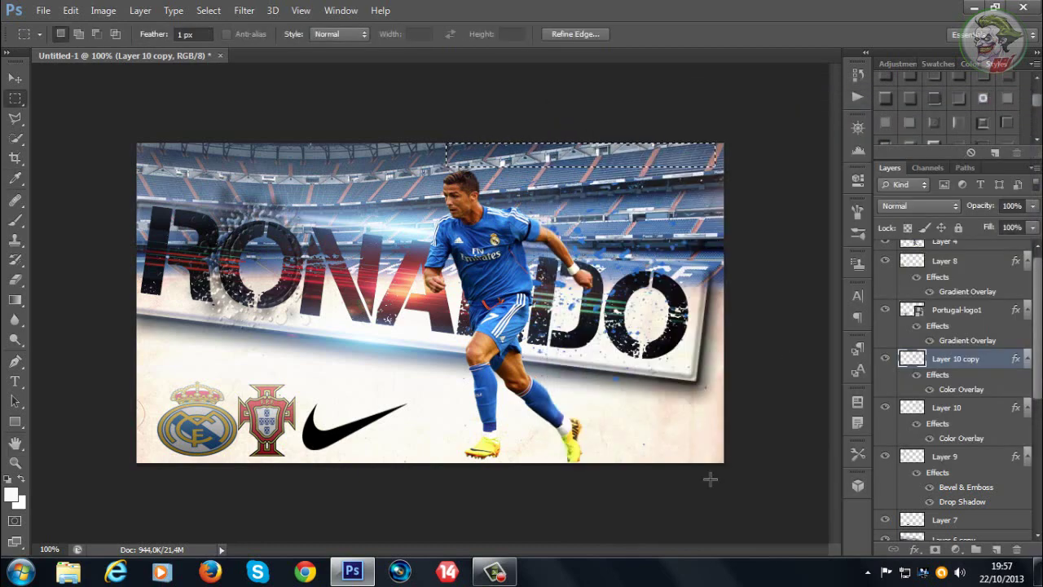
- Deselect the area along the image's top and start an 8 pt Capture it text line above Layer 10, right of the player's feet
click(935, 412)
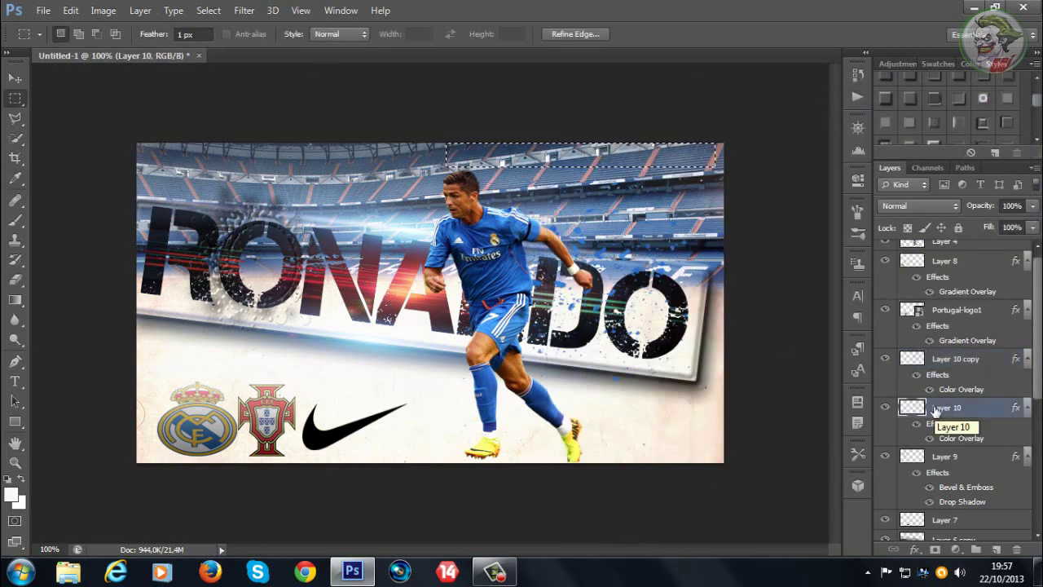
click(209, 9)
click(225, 43)
click(15, 381)
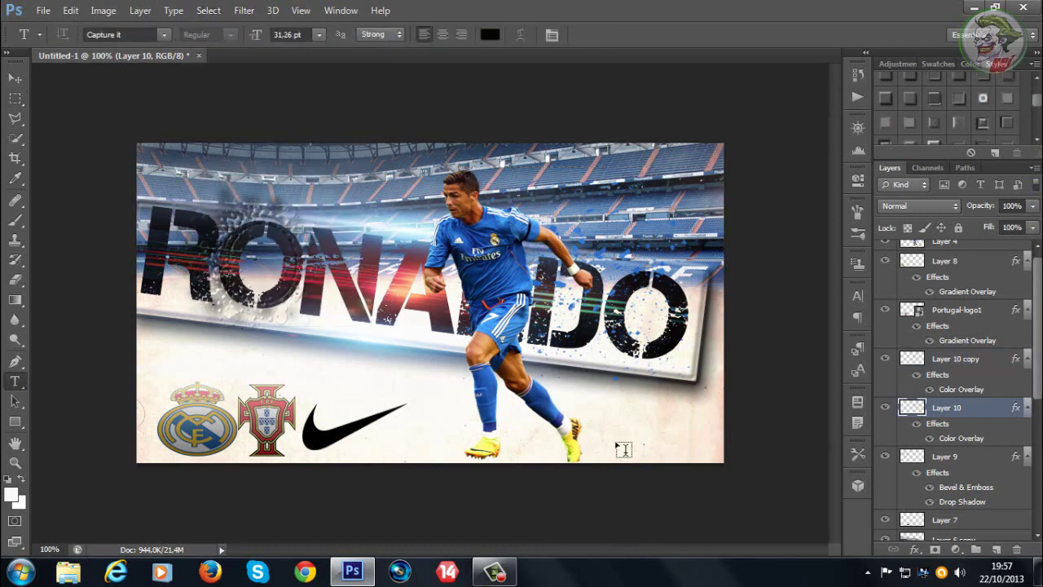
click(617, 445)
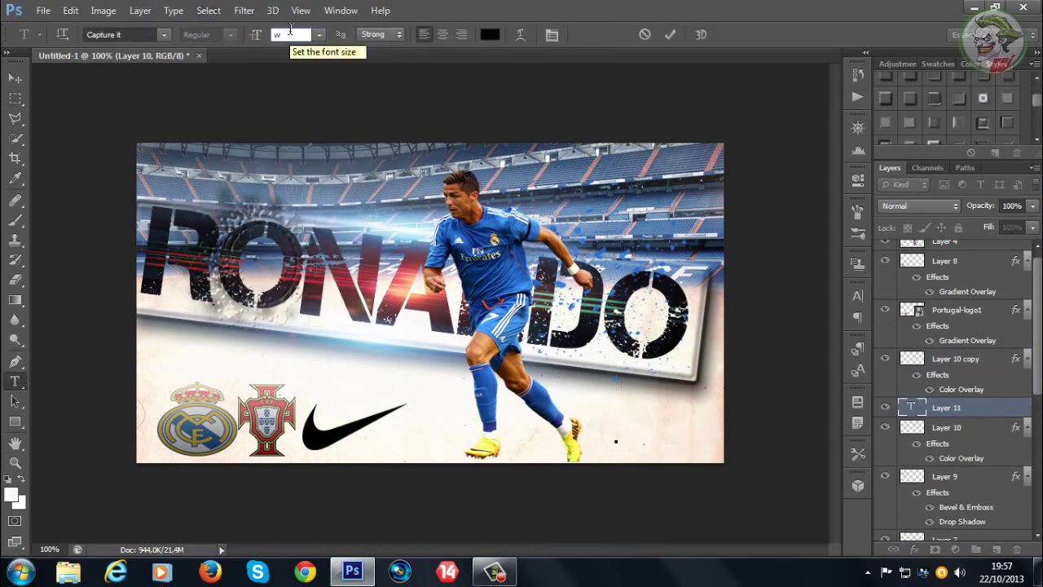
click(319, 34)
click(298, 90)
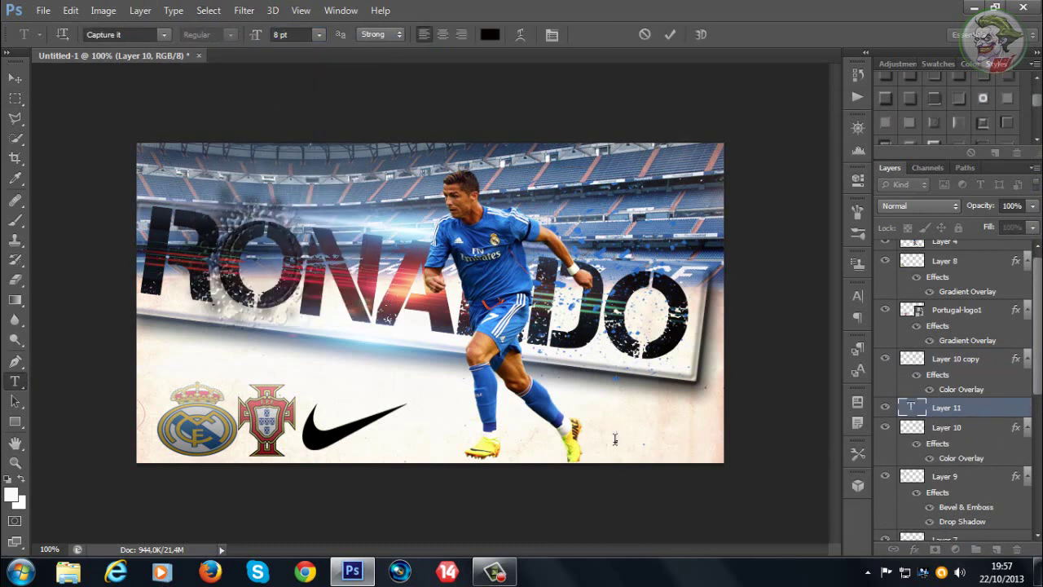
- Enter the designer's signature, set its font size to 5 pt, and place it in the image's lower-right corner
text(WAELOV)
key(ctrl+a)
click(293, 34)
scroll(293, 34, down, 4)
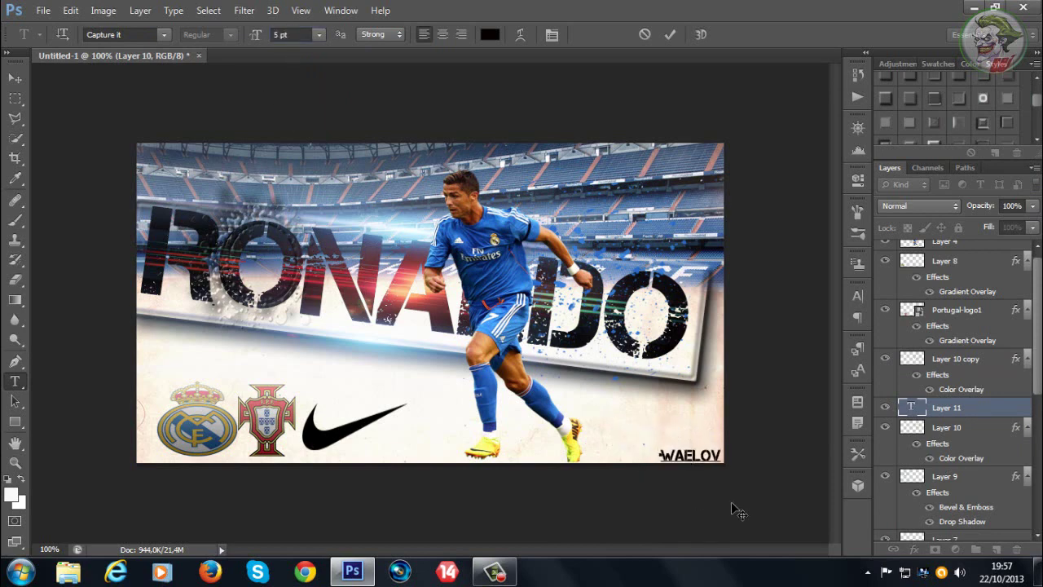
click(17, 80)
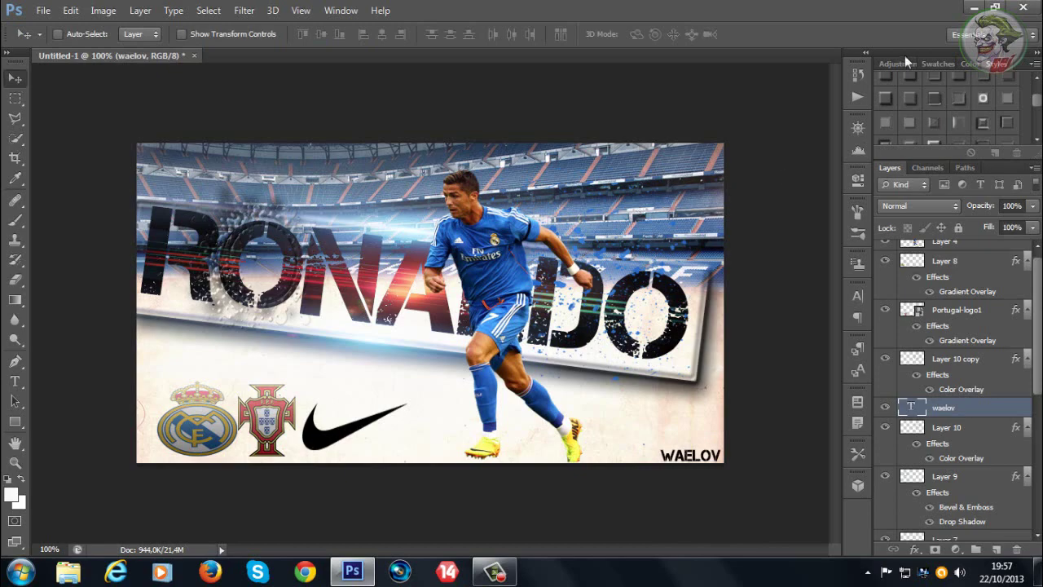